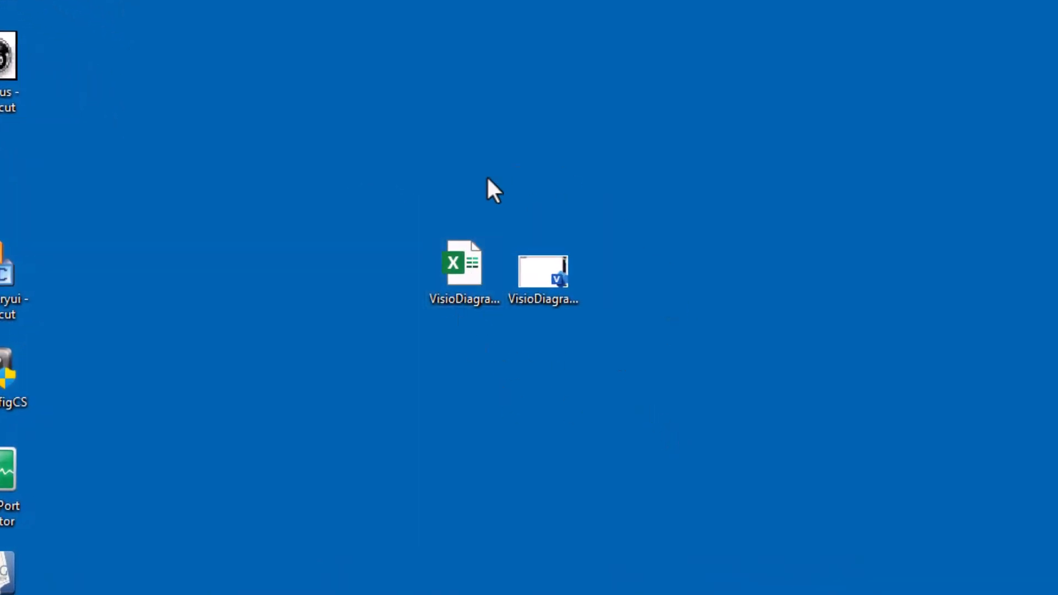
Step: Open the VisioDiagramExcel workbook and the VisioDiagramVisio drawing from the desktop
{"action": "double_click", "coordinate": [465, 283]}
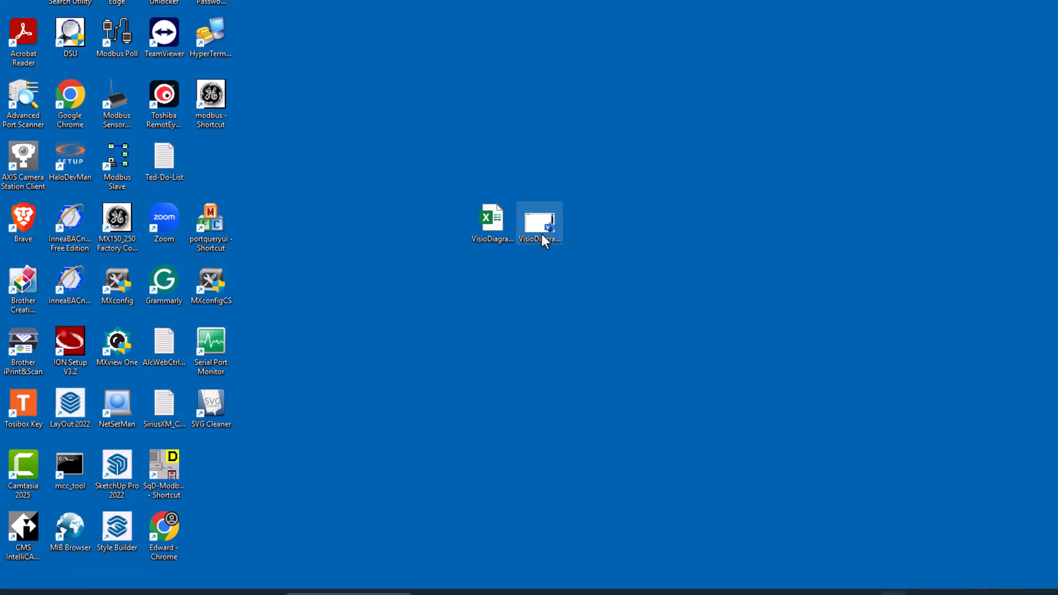
{"action": "double_click", "coordinate": [541, 234]}
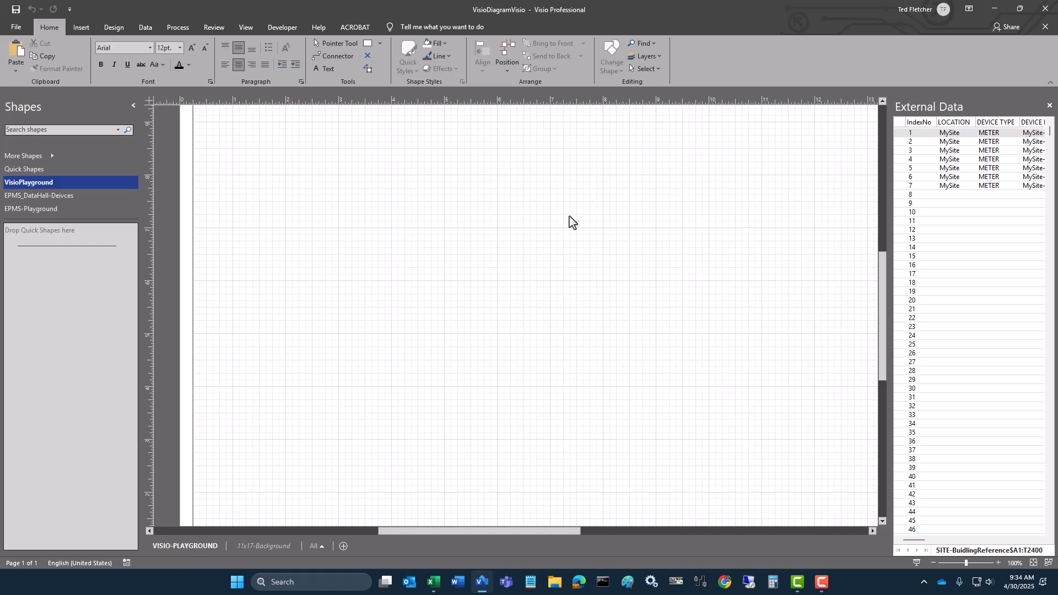
Step: Switch to Excel, review the device table's columns and rows, and return to the Visio drawing
{"action": "left_click", "coordinate": [435, 582]}
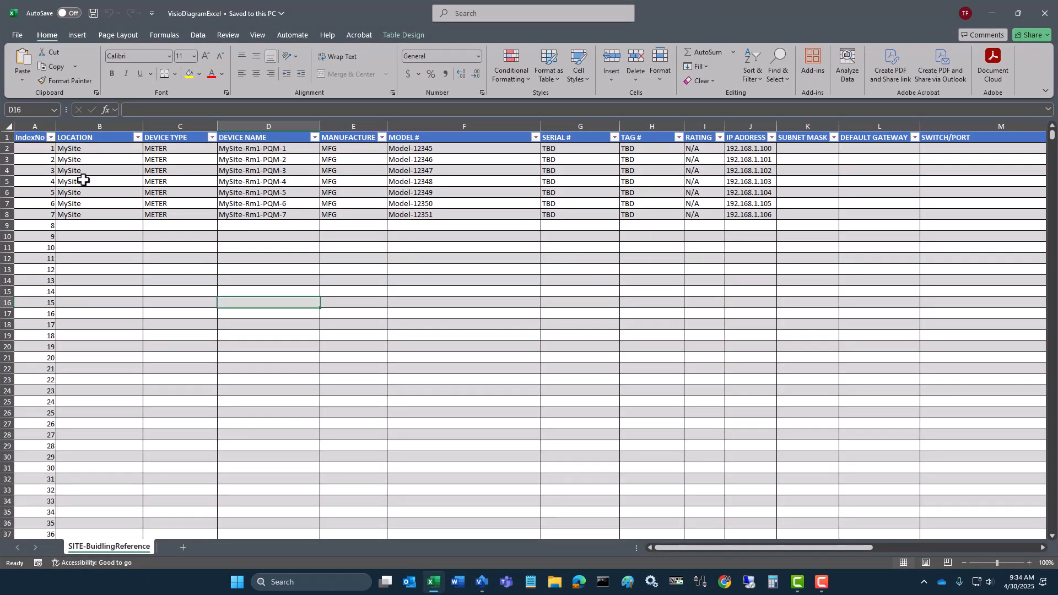
{"action": "mouse_move", "coordinate": [663, 547]}
{"action": "left_mouse_down"}
{"action": "mouse_move", "coordinate": [860, 532]}
{"action": "mouse_move", "coordinate": [658, 547]}
{"action": "left_mouse_up"}
{"action": "left_click", "coordinate": [990, 18]}
{"action": "right_click", "coordinate": [318, 235]}
{"action": "left_click", "coordinate": [306, 214]}
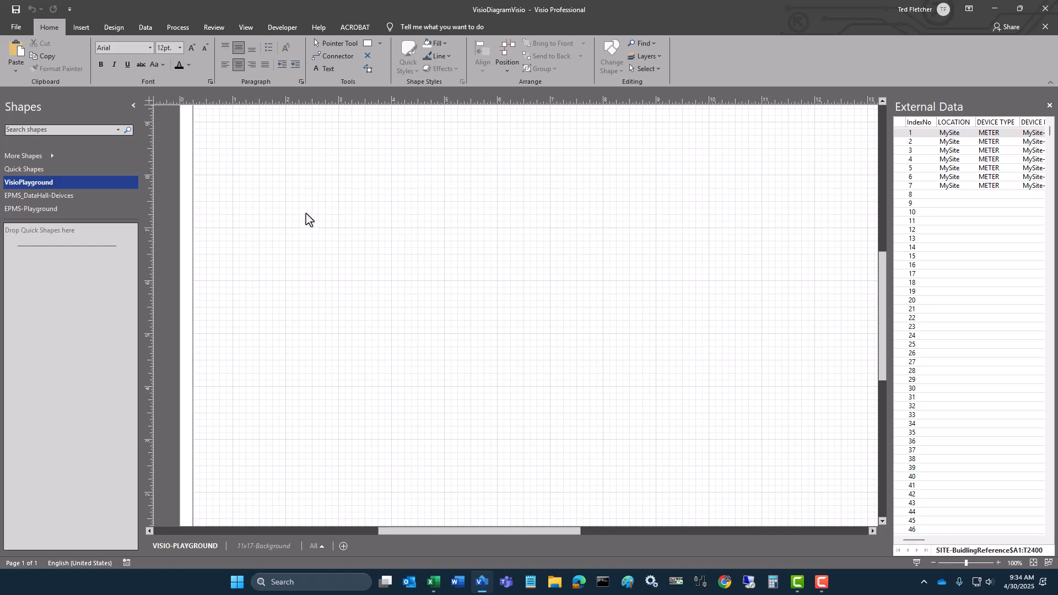
Step: Draw a rectangle 5 in wide and 1 in high on the page and apply a white shape style with a black outline
{"action": "left_click", "coordinate": [366, 45]}
{"action": "left_click_drag", "start_coordinate": [337, 202], "coordinate": [601, 254]}
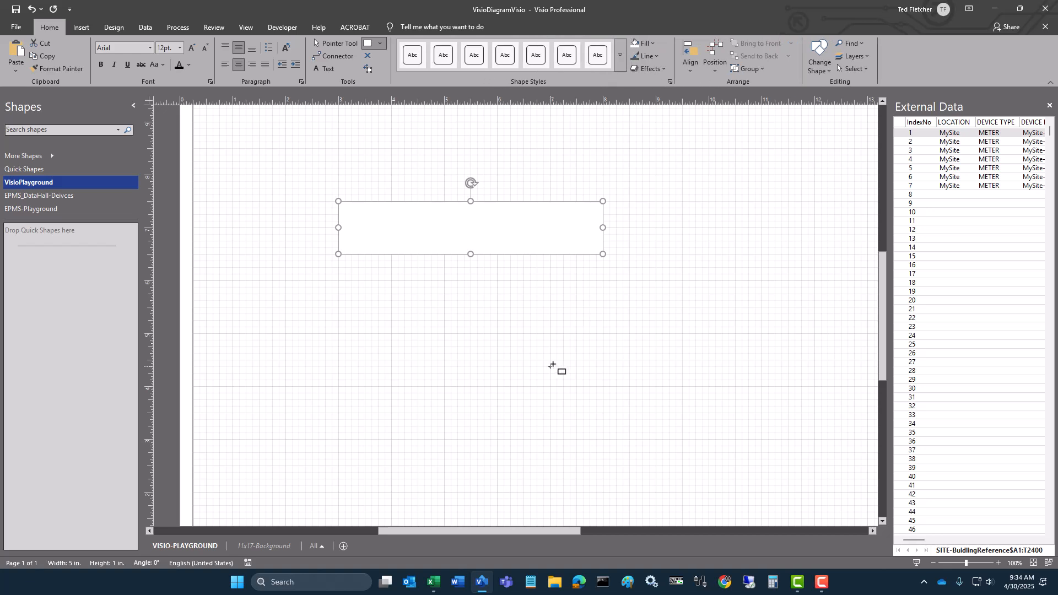
{"action": "left_click", "coordinate": [620, 61]}
{"action": "left_click", "coordinate": [453, 293]}
{"action": "left_click", "coordinate": [336, 43]}
{"action": "scroll", "coordinate": [458, 199], "scroll_direction": "up", "scroll_amount": 2}
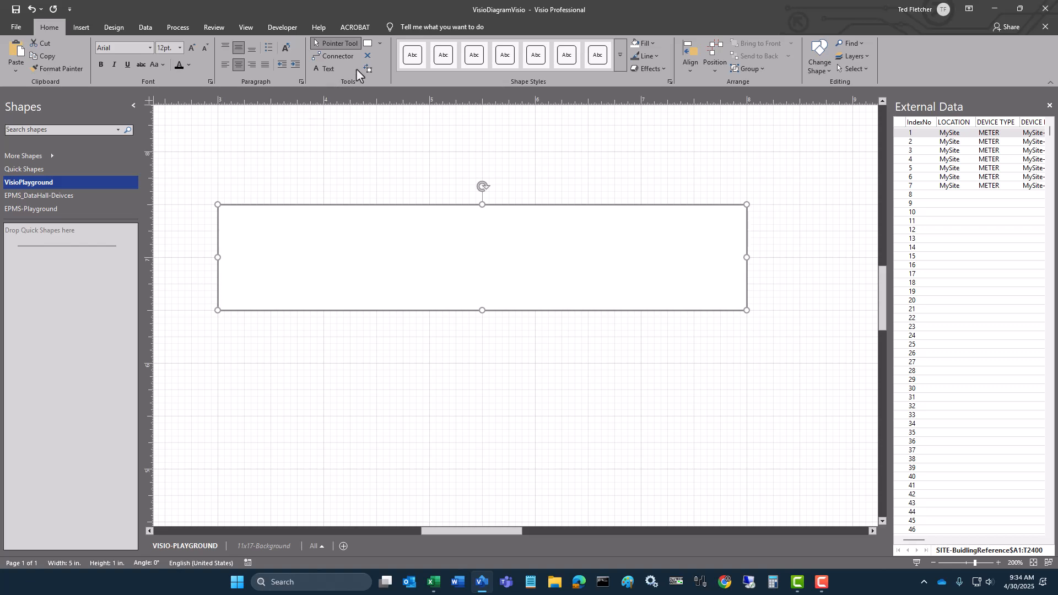
Step: Add connection points at the midpoints of the rectangle's left and right sides
{"action": "left_click", "coordinate": [368, 56]}
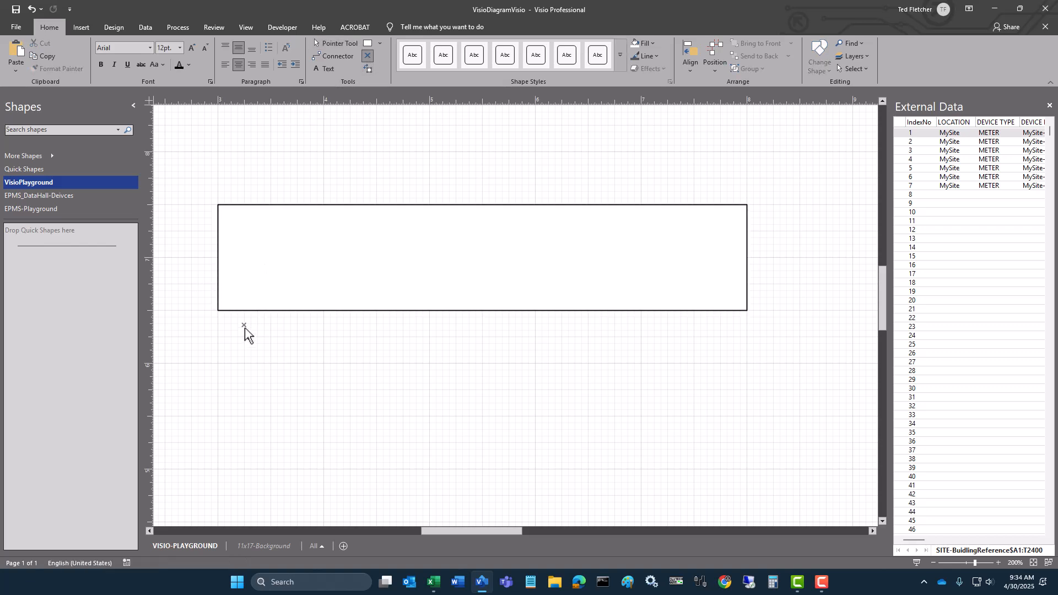
{"action": "left_click", "coordinate": [218, 257], "text": "ctrl"}
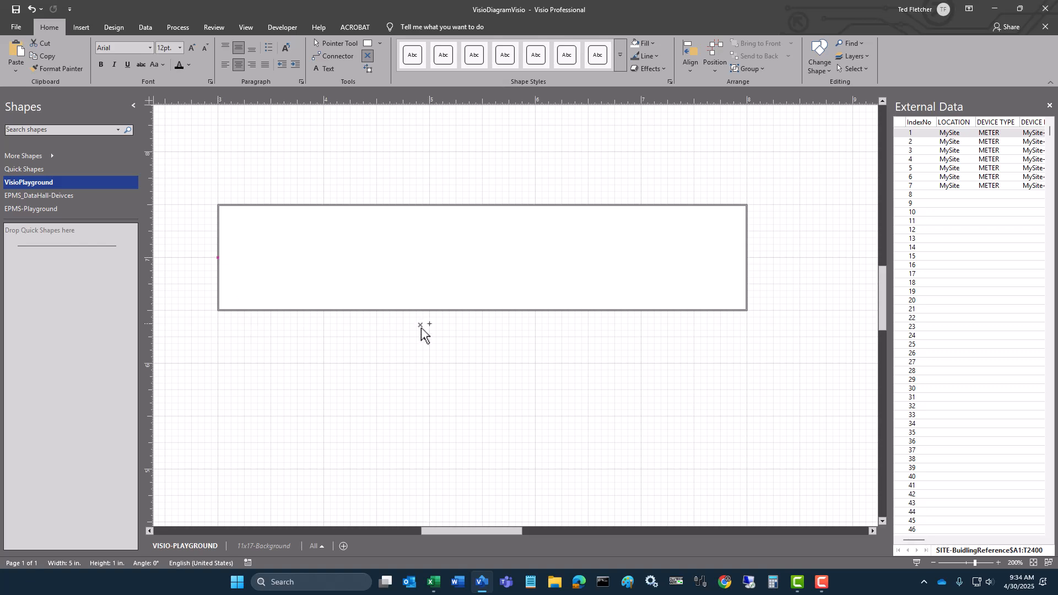
{"action": "left_click", "coordinate": [747, 258], "text": "ctrl"}
{"action": "left_click", "coordinate": [325, 43]}
{"action": "left_click", "coordinate": [417, 424]}
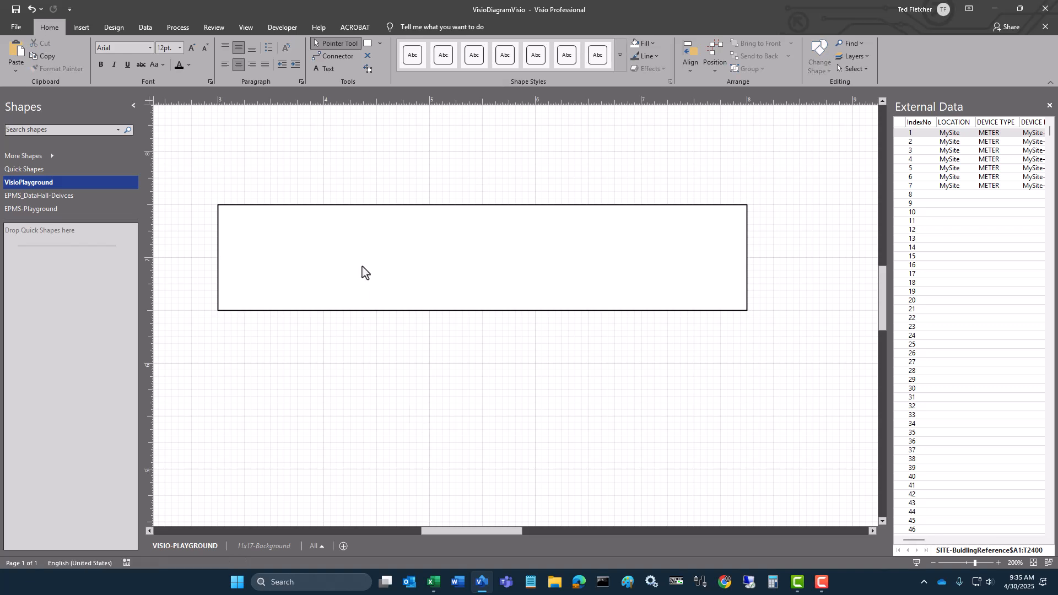
Step: Set the rectangle's outline width to 2.5 pt
{"action": "left_click", "coordinate": [411, 273]}
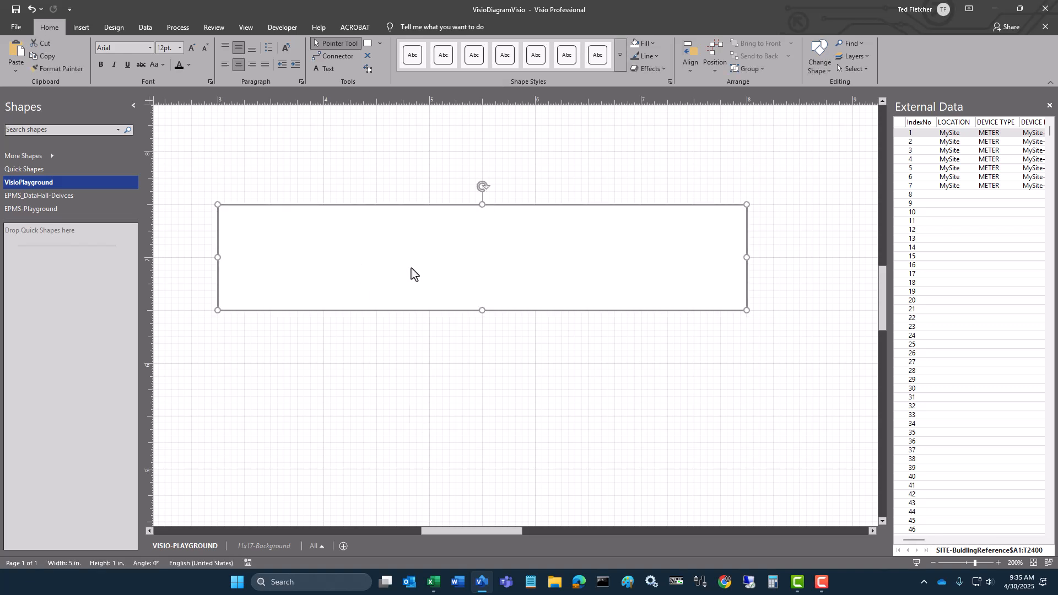
{"action": "left_click", "coordinate": [670, 81]}
{"action": "left_click", "coordinate": [920, 162]}
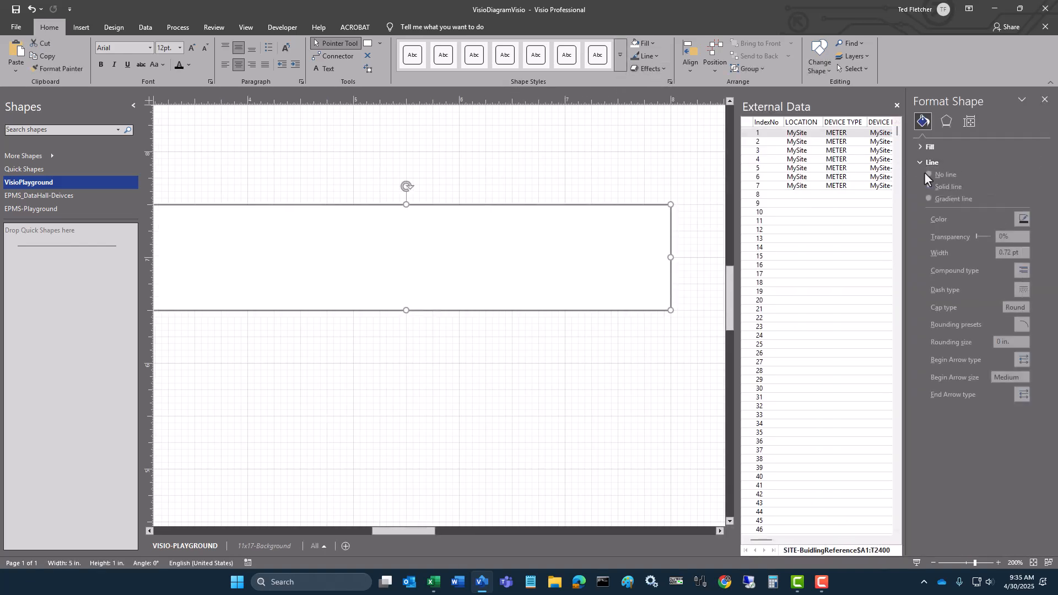
{"action": "left_click", "coordinate": [1034, 254]}
{"action": "left_click", "coordinate": [1034, 254]}
{"action": "left_click", "coordinate": [1034, 255]}
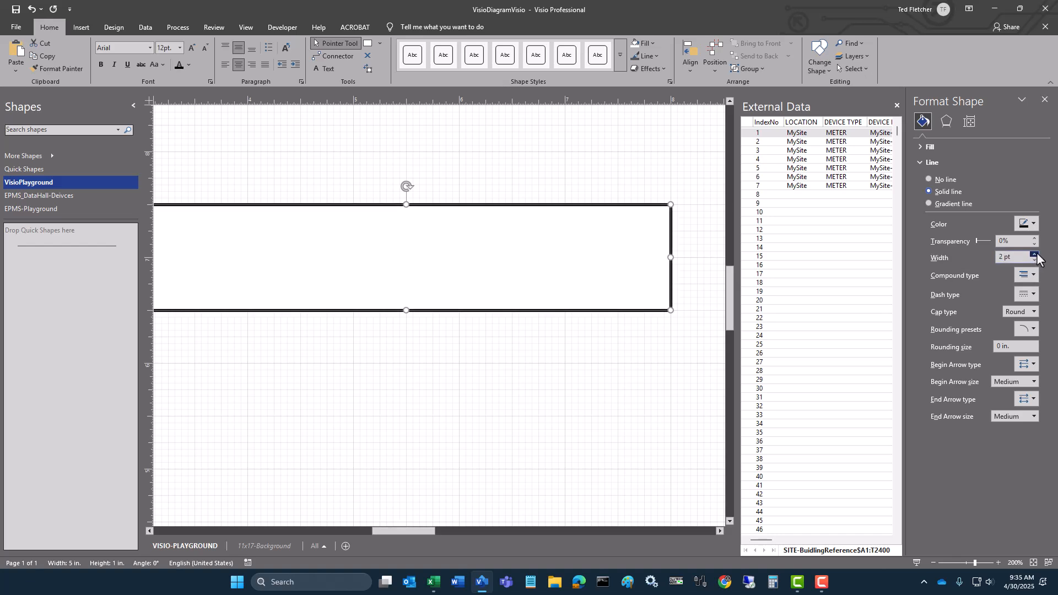
{"action": "left_click", "coordinate": [1035, 255]}
{"action": "left_click", "coordinate": [1034, 254]}
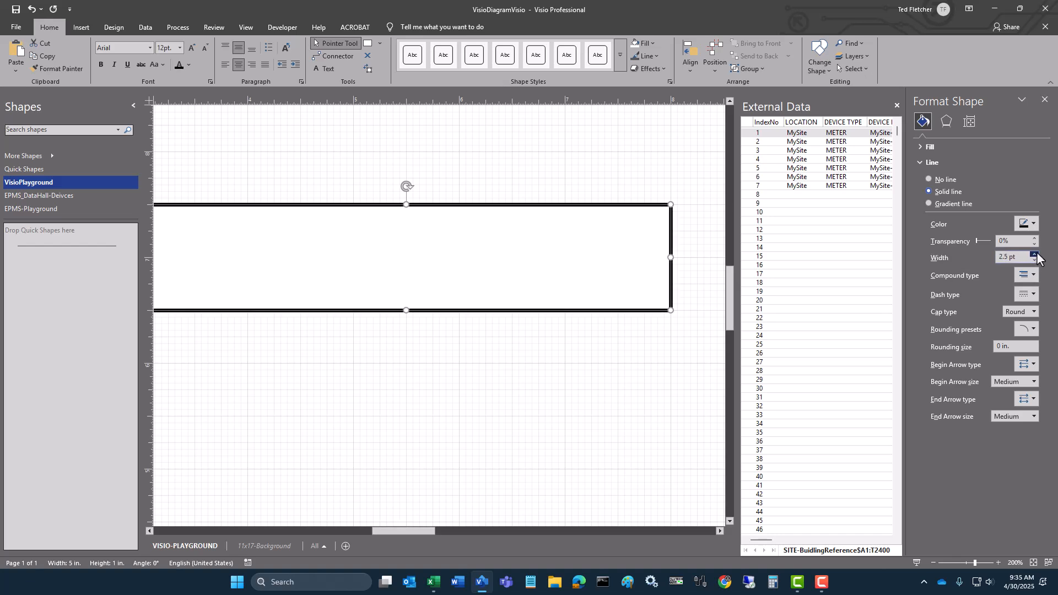
Step: Color the rectangle's outline standard green and round its corners with the 0.125 in. rounding preset
{"action": "left_click", "coordinate": [1029, 223]}
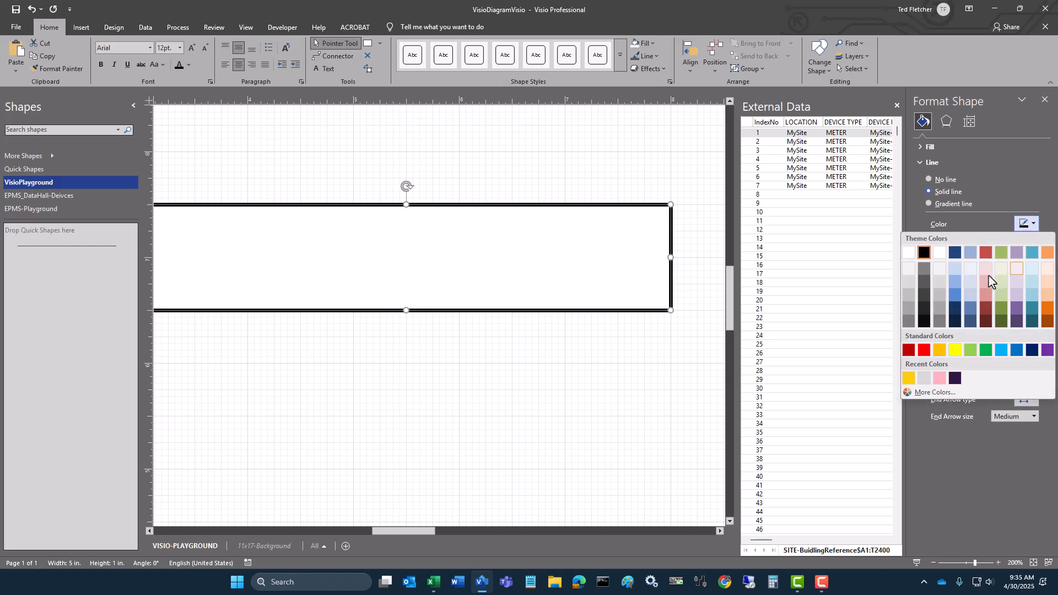
{"action": "left_click", "coordinate": [982, 351]}
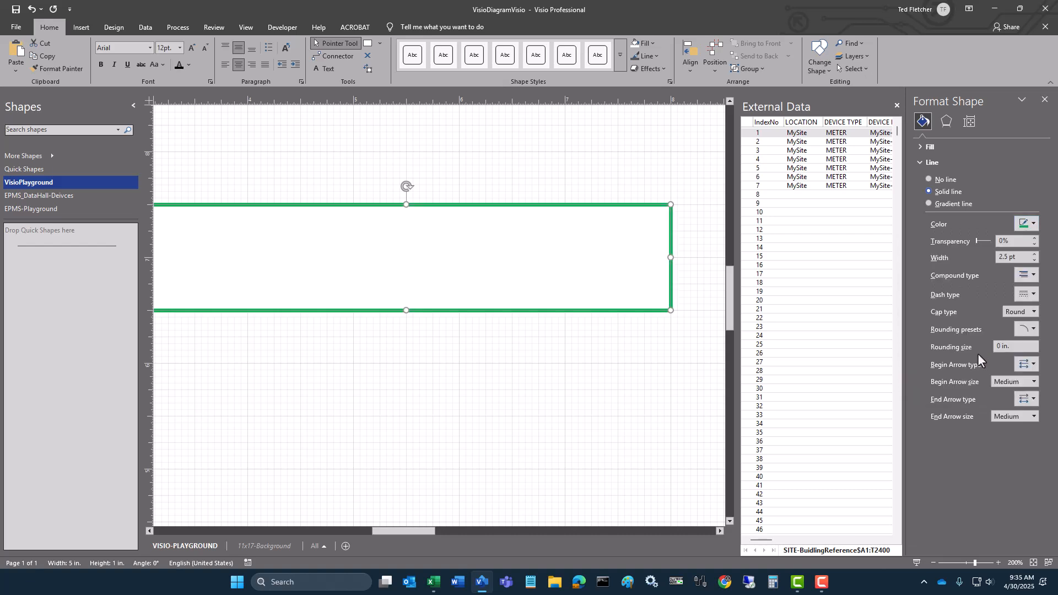
{"action": "left_click", "coordinate": [1027, 329]}
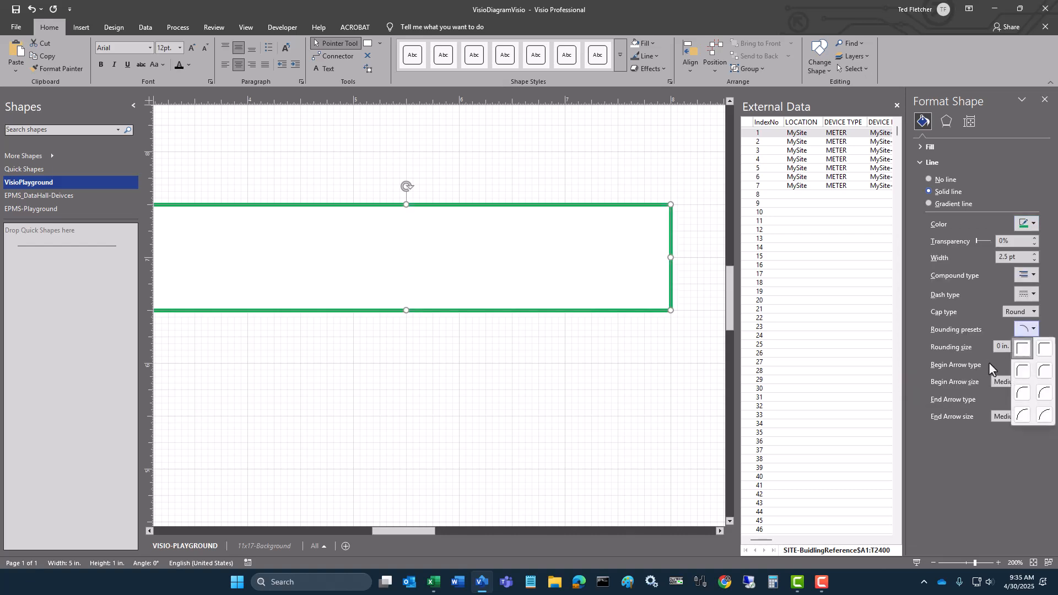
{"action": "left_click", "coordinate": [1020, 374]}
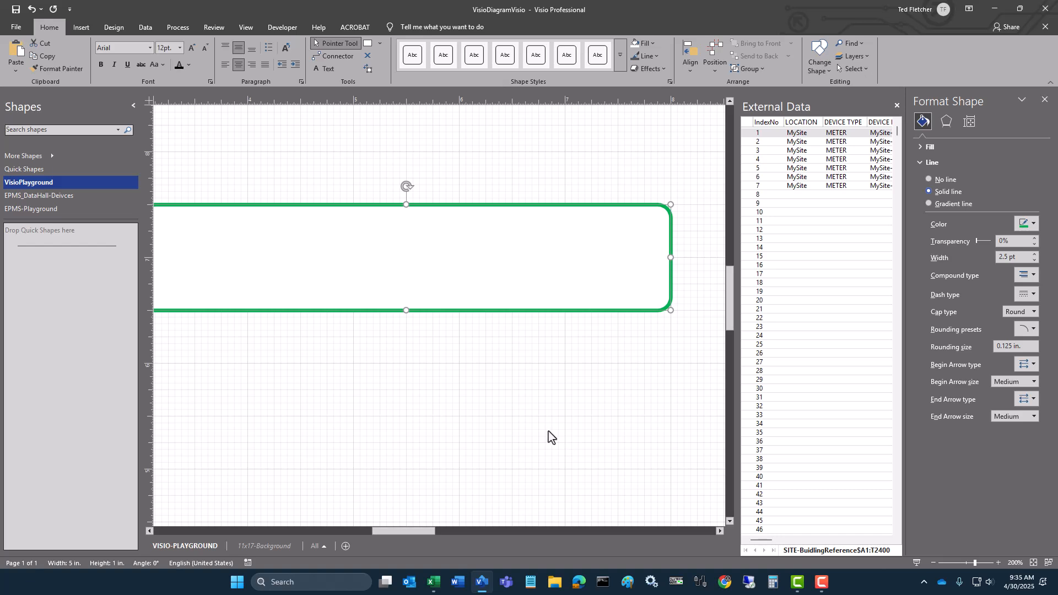
{"action": "left_click", "coordinate": [507, 431]}
{"action": "scroll", "coordinate": [510, 429], "scroll_direction": "down", "scroll_amount": 1, "text": "ctrl"}
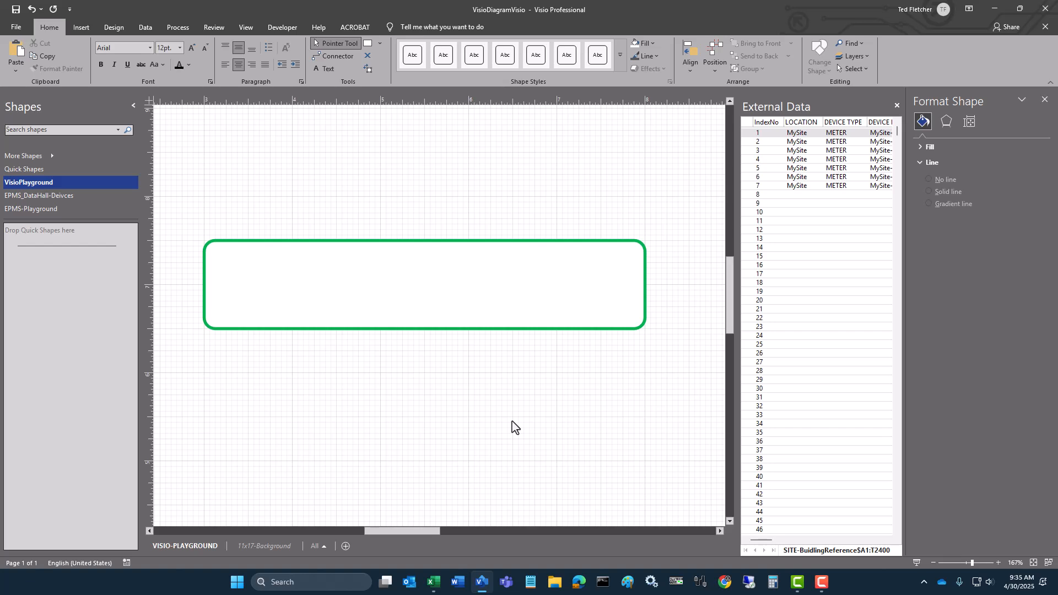
Step: Define a shape data property for the green rectangle, using the LOCATION header copied from the Excel table as its label
{"action": "left_click", "coordinate": [442, 257]}
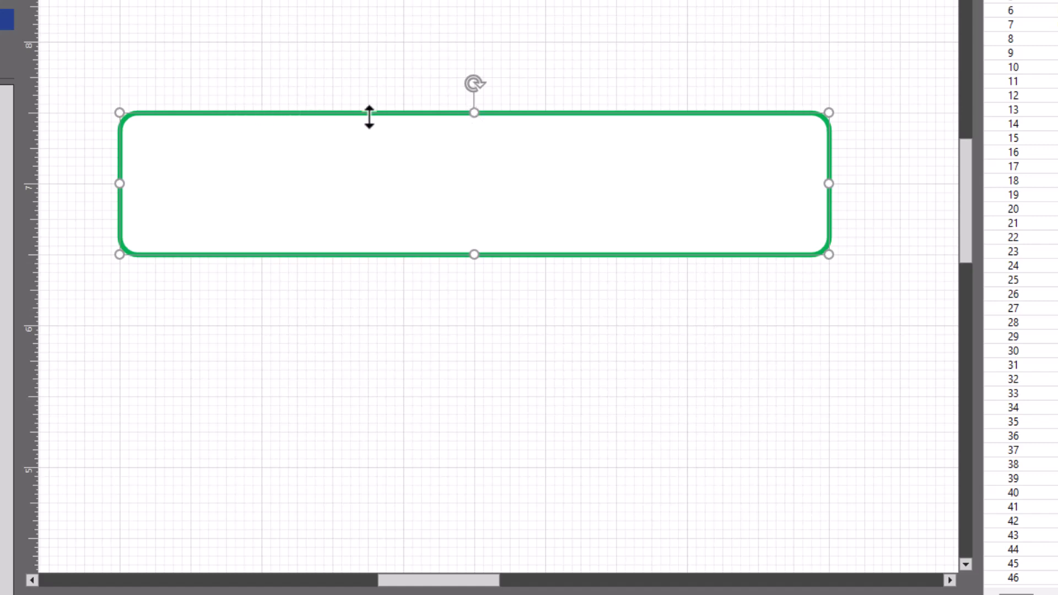
{"action": "right_click", "coordinate": [471, 116]}
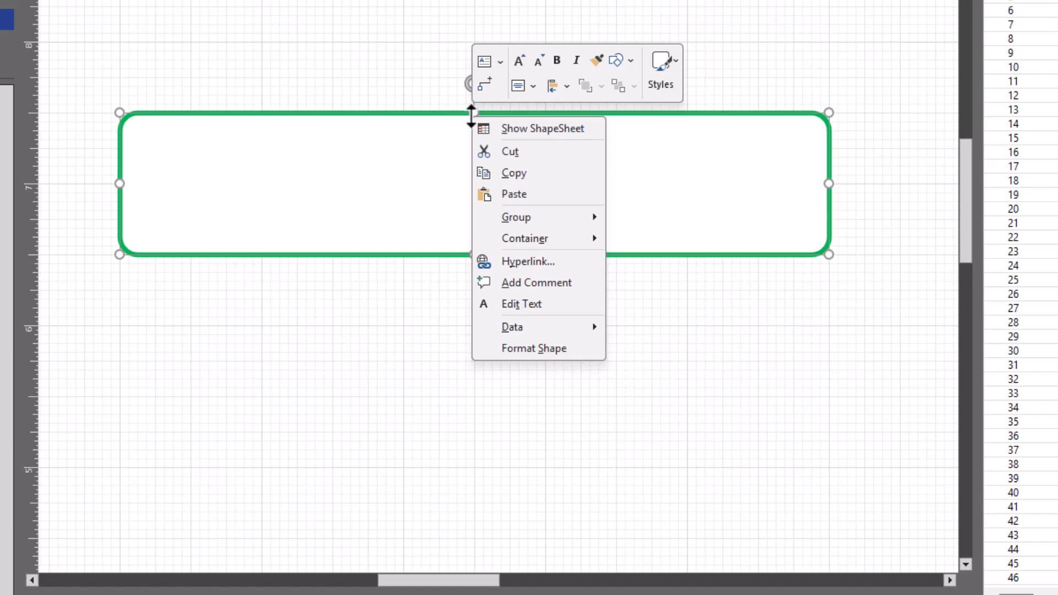
{"action": "mouse_move", "coordinate": [538, 331]}
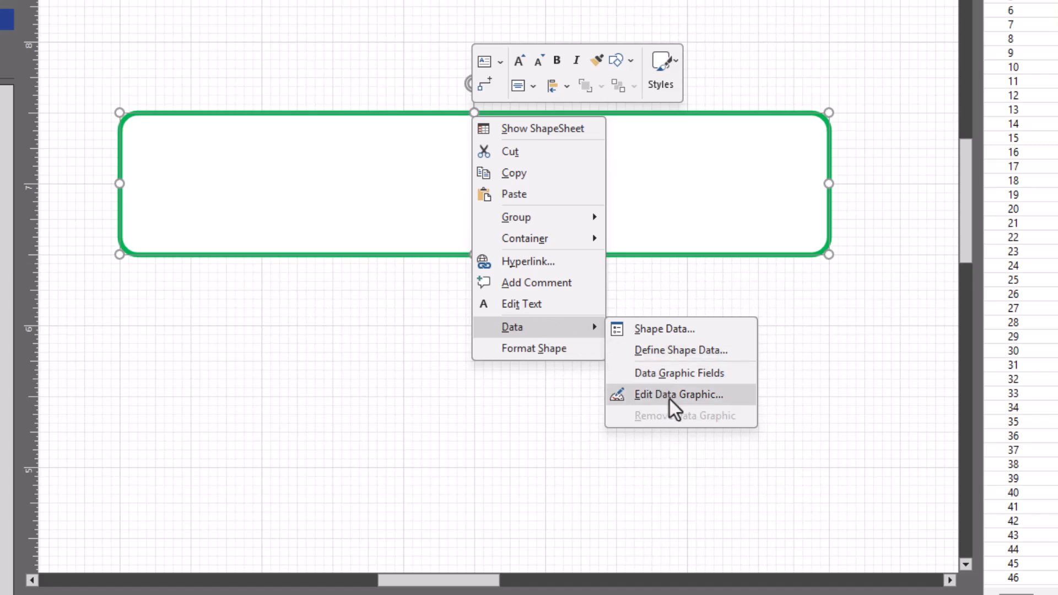
{"action": "left_click", "coordinate": [668, 353]}
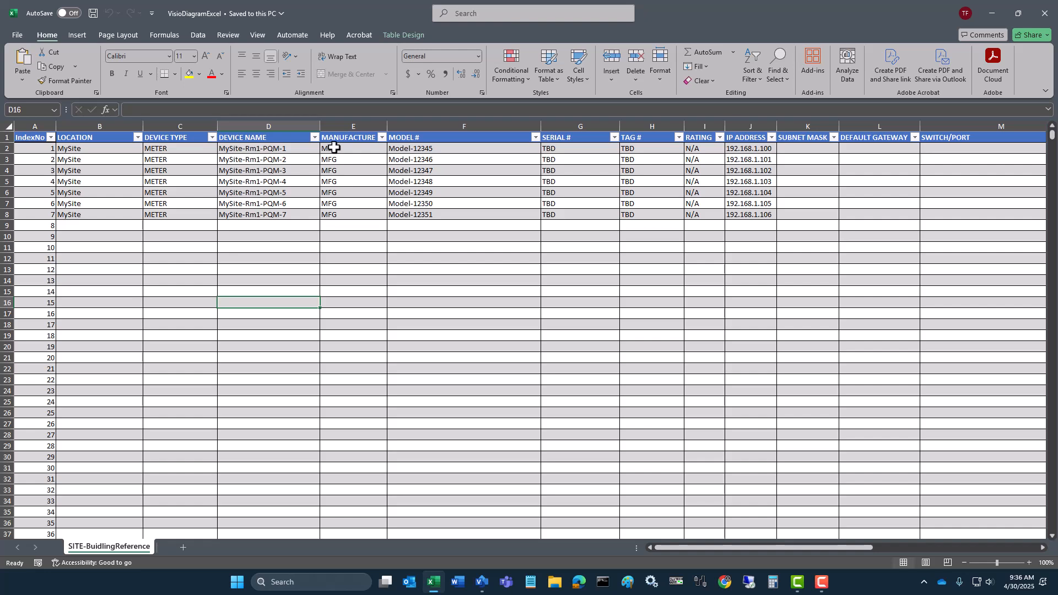
{"action": "double_click", "coordinate": [119, 139]}
{"action": "key", "text": "ctrl+c"}
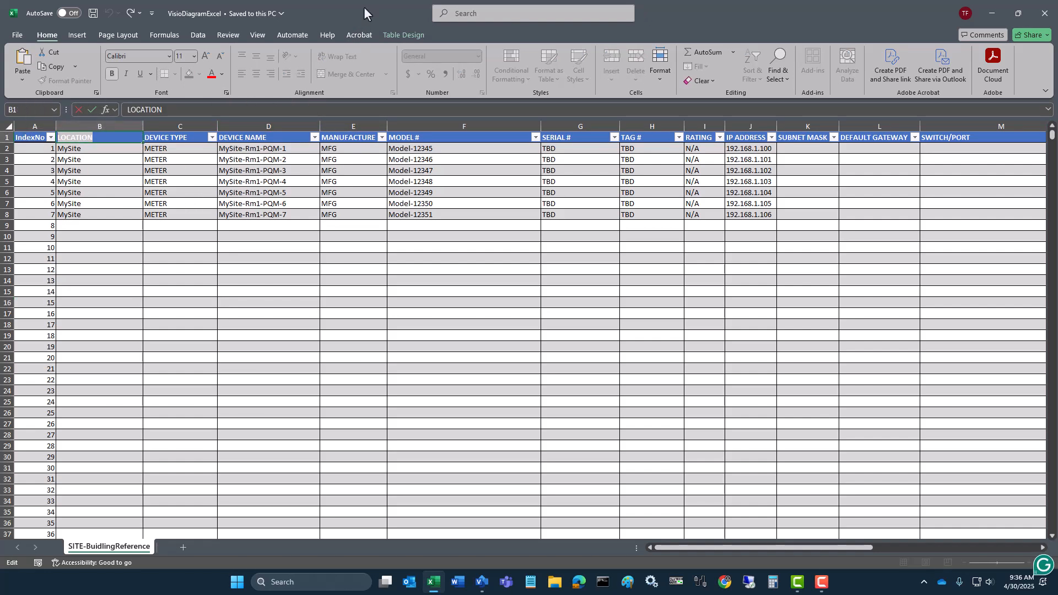
{"action": "key", "text": "alt+Tab"}
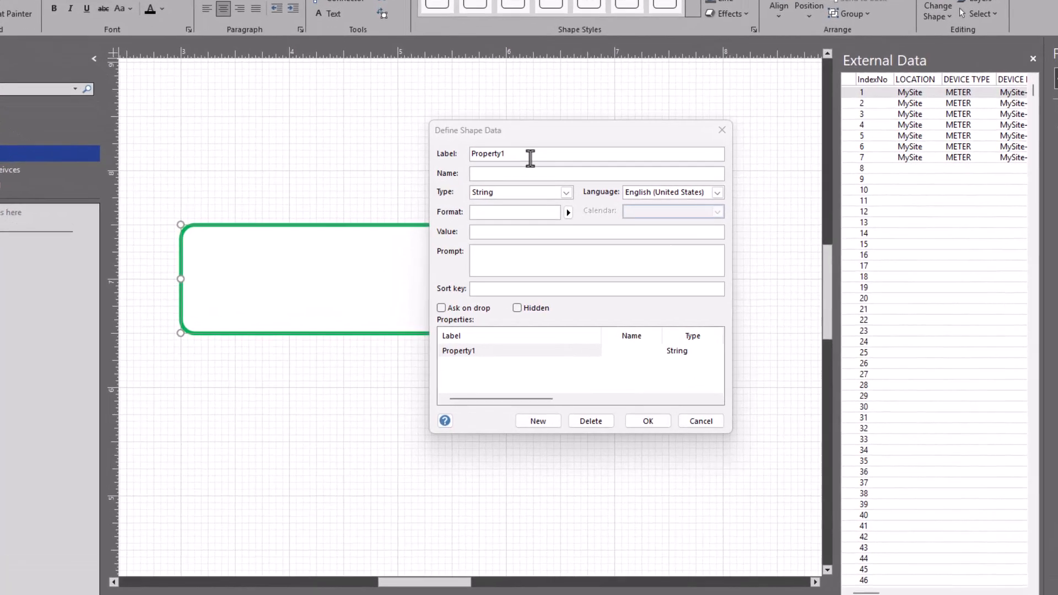
{"action": "left_click_drag", "start_coordinate": [486, 183], "coordinate": [258, 185]}
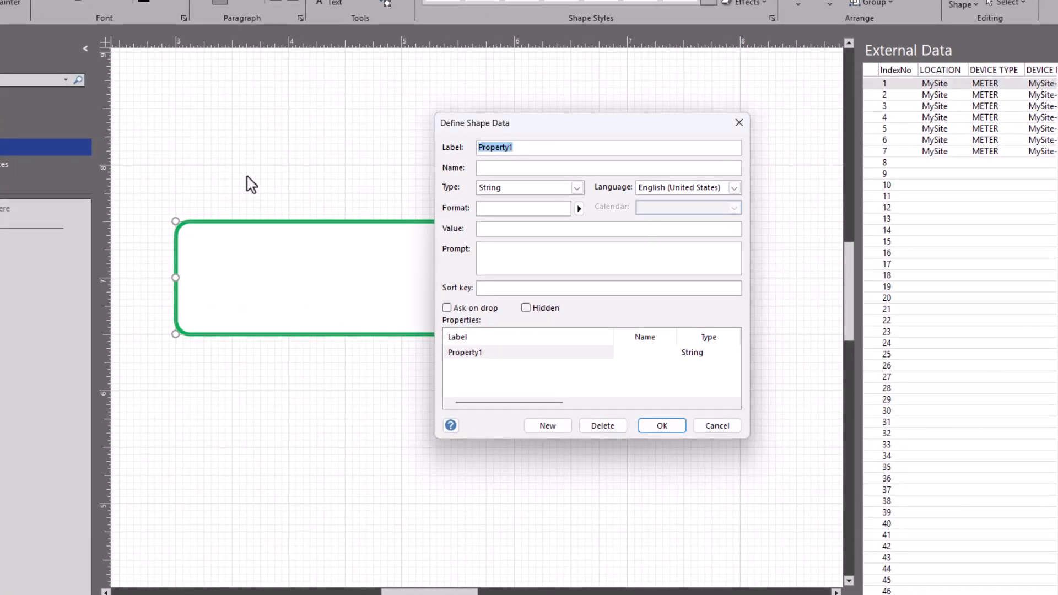
{"action": "key", "text": "ctrl+v"}
Step: Add two more shape data properties to the rectangle, labeled DEVICE TYPE and DEVICE NAME
{"action": "left_click", "coordinate": [556, 425]}
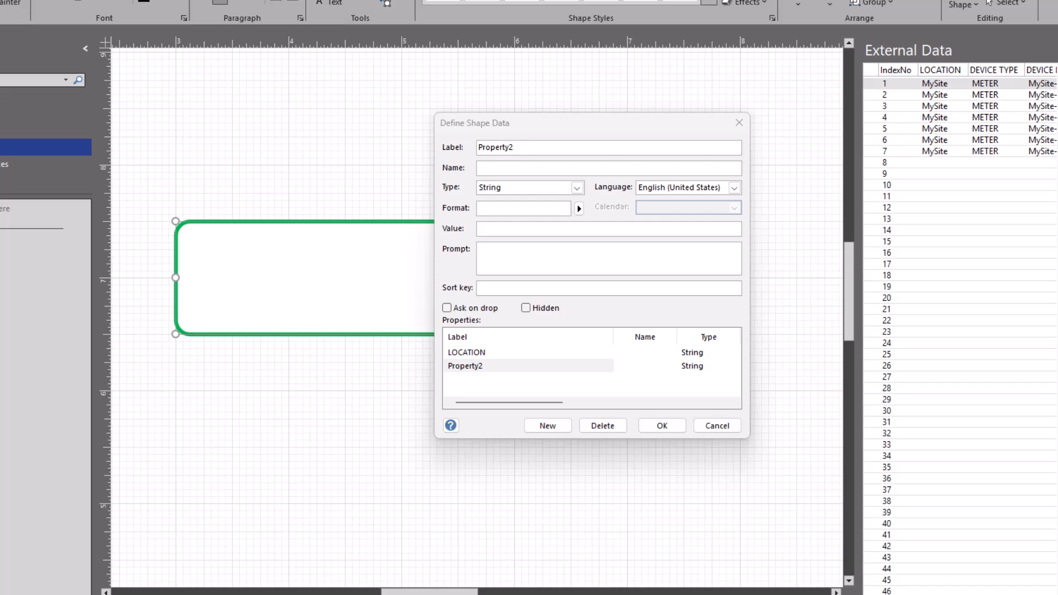
{"action": "left_click_drag", "start_coordinate": [517, 148], "coordinate": [333, 161]}
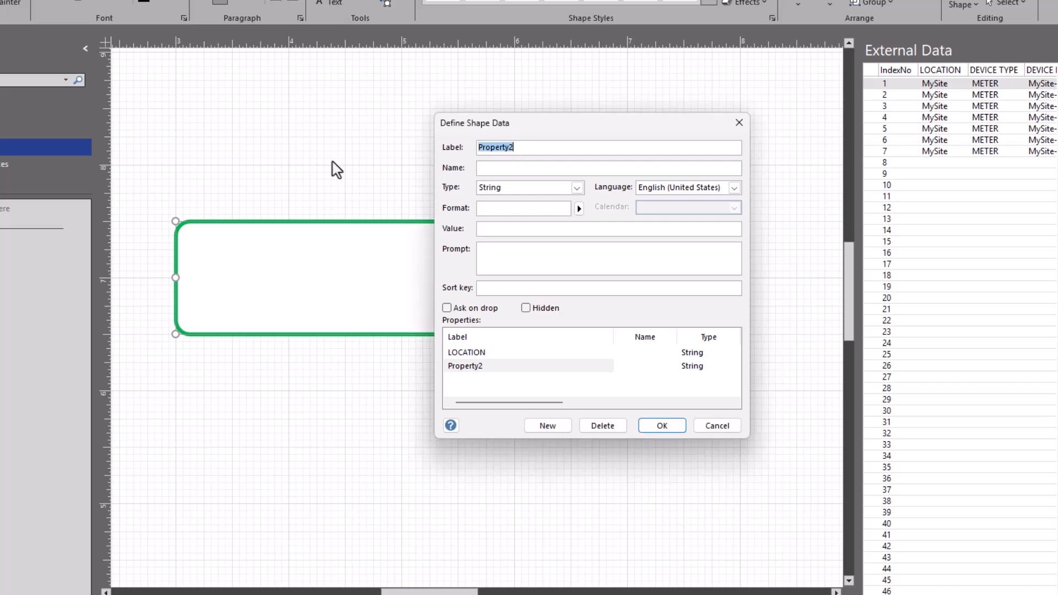
{"action": "type", "text": "DEVICE TYPE"}
{"action": "left_click", "coordinate": [551, 428]}
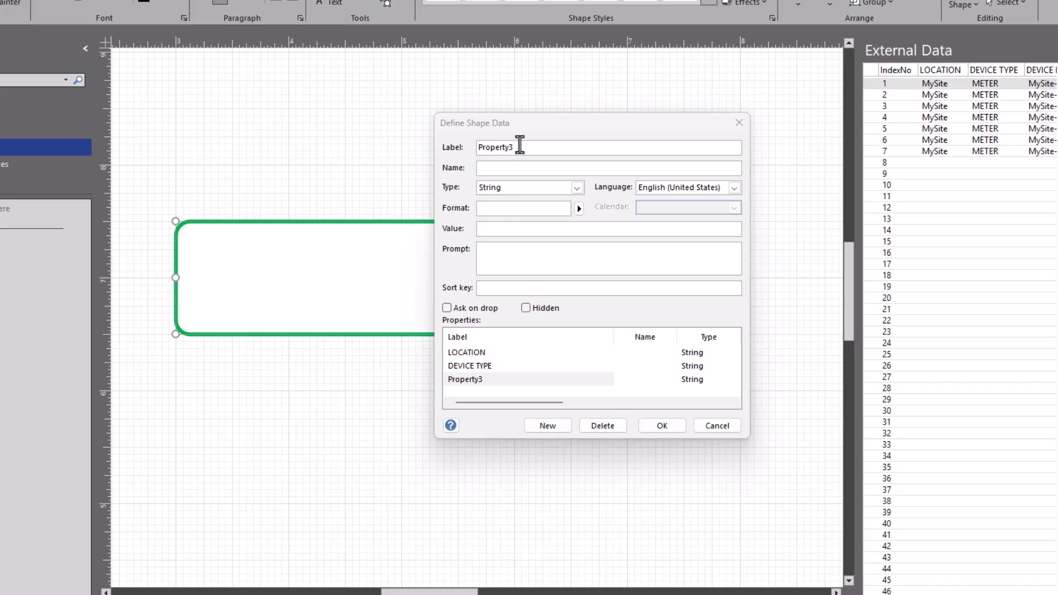
{"action": "left_click_drag", "start_coordinate": [519, 146], "coordinate": [285, 246]}
{"action": "type", "text": "DEVICE NAME"}
Step: Add the shape data properties MANUFACTURE and IP ADDRESS to the rectangle and accept the definitions
{"action": "left_click", "coordinate": [542, 429]}
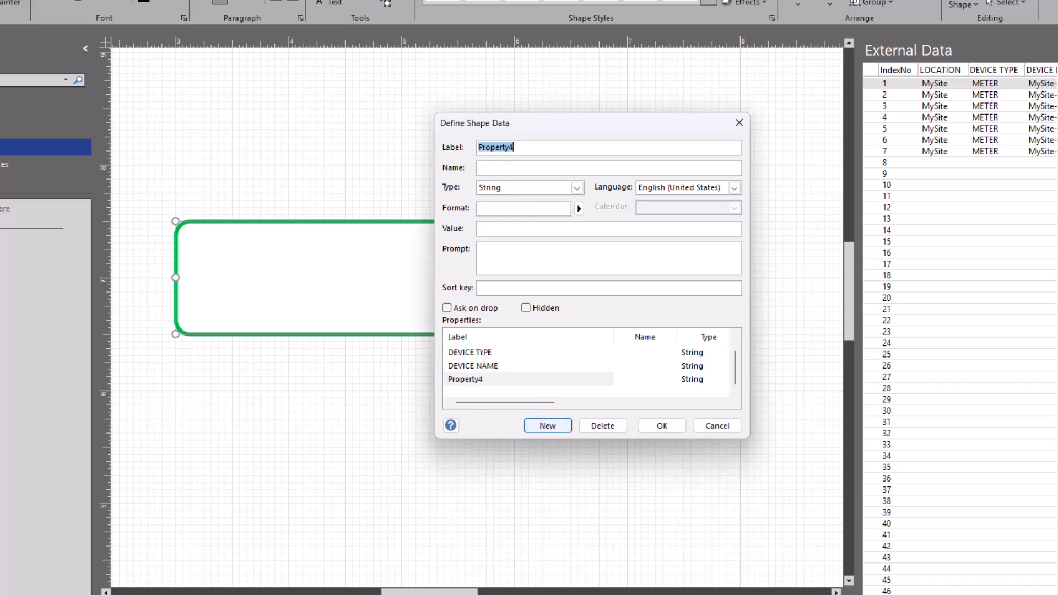
{"action": "key", "text": "alt+Tab"}
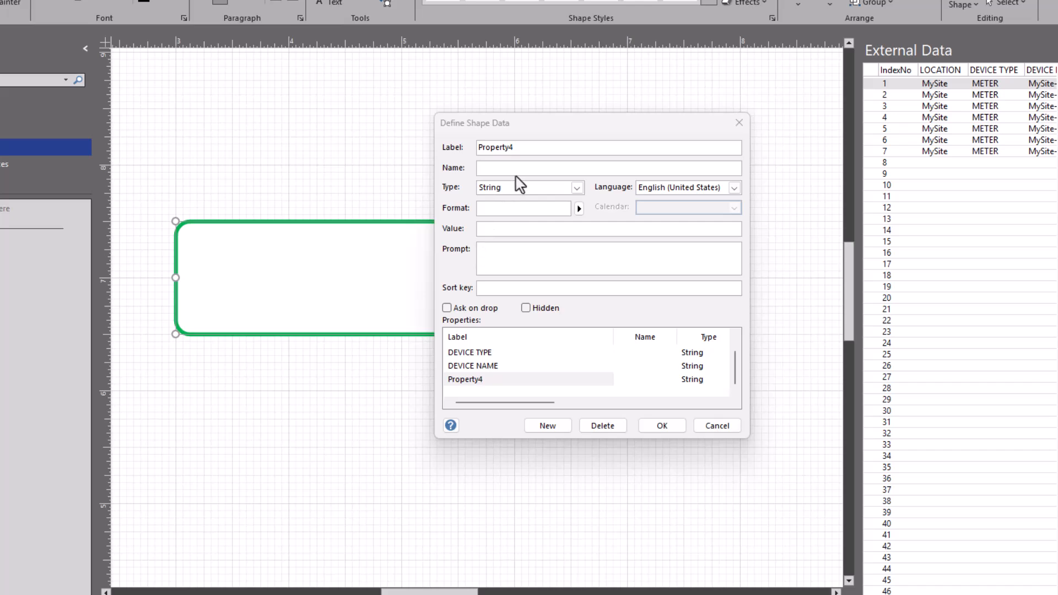
{"action": "key", "text": "alt+Tab"}
{"action": "type", "text": "MANUFACTURE"}
{"action": "left_click", "coordinate": [556, 427]}
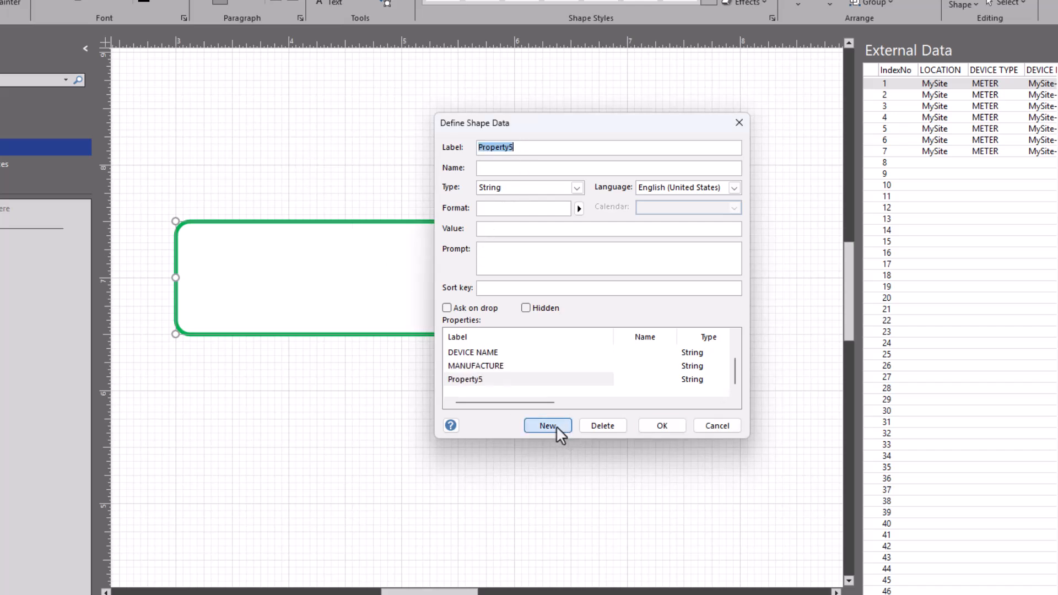
{"action": "key", "text": "alt+Tab"}
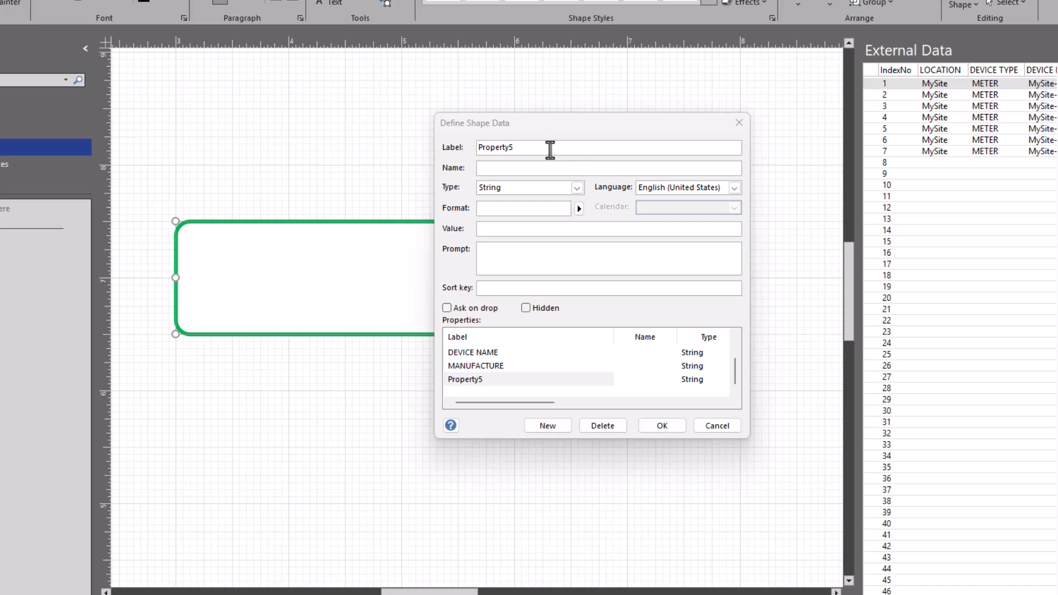
{"action": "key", "text": "alt+Tab"}
{"action": "type", "text": "IP ADDRESS"}
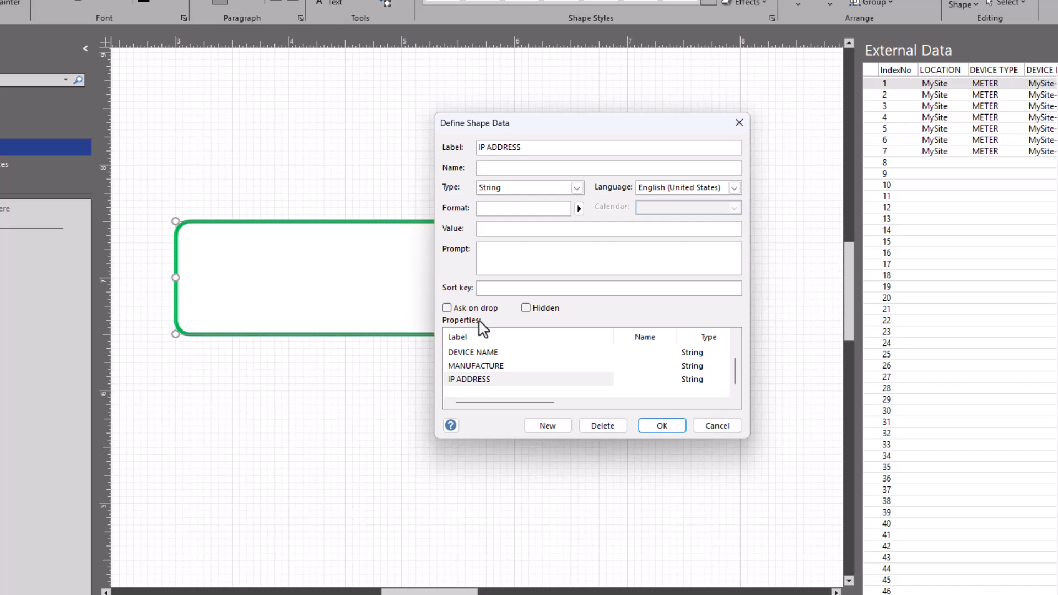
{"action": "left_click", "coordinate": [656, 427]}
{"action": "left_click", "coordinate": [534, 449]}
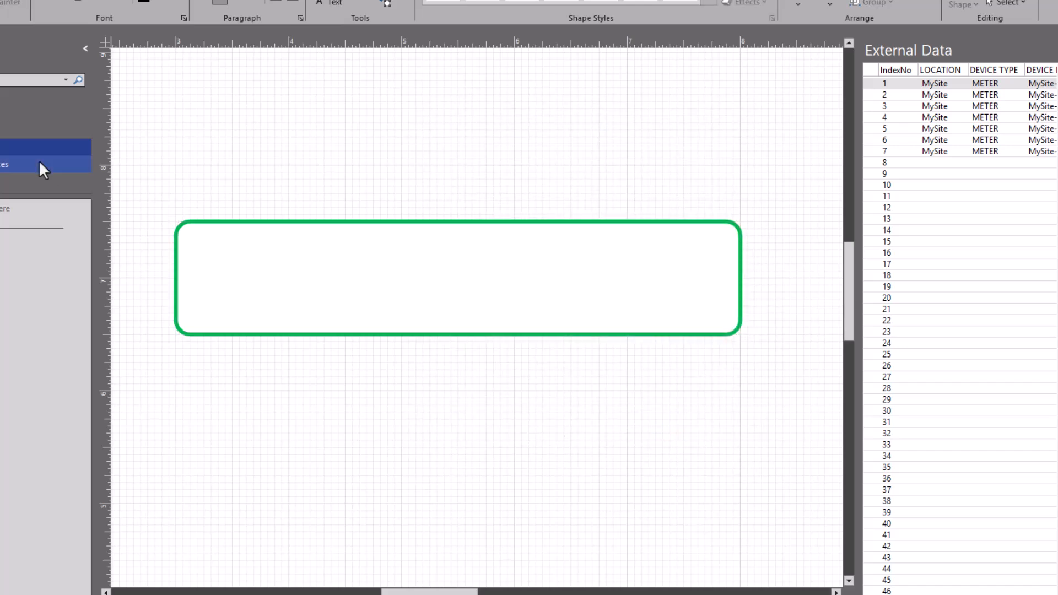
Step: Close the Format Shape pane and show the Shape Data window for the green rectangle
{"action": "left_click", "coordinate": [265, 240]}
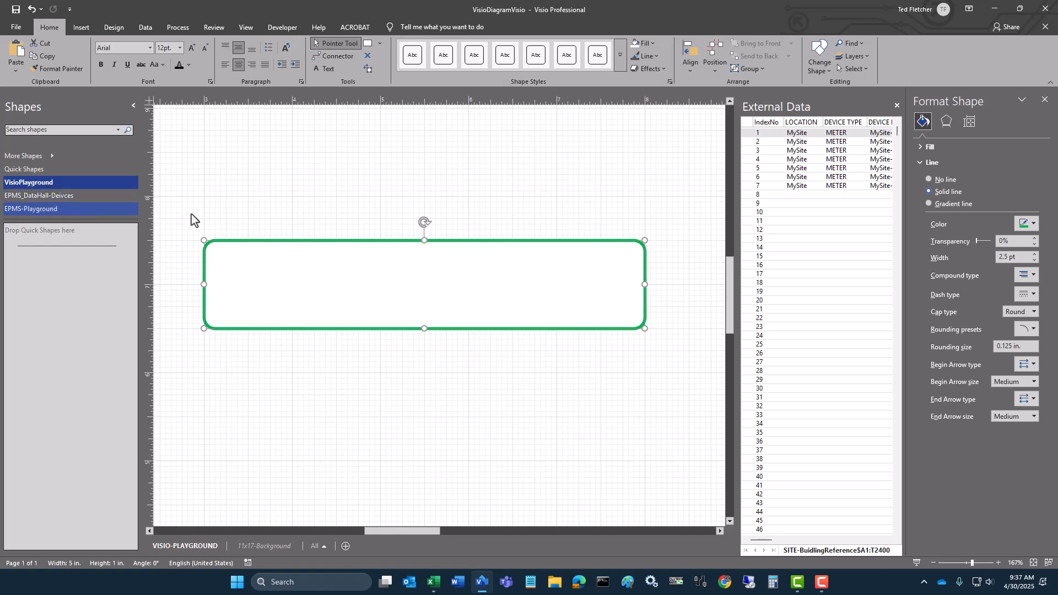
{"action": "left_click", "coordinate": [1044, 102]}
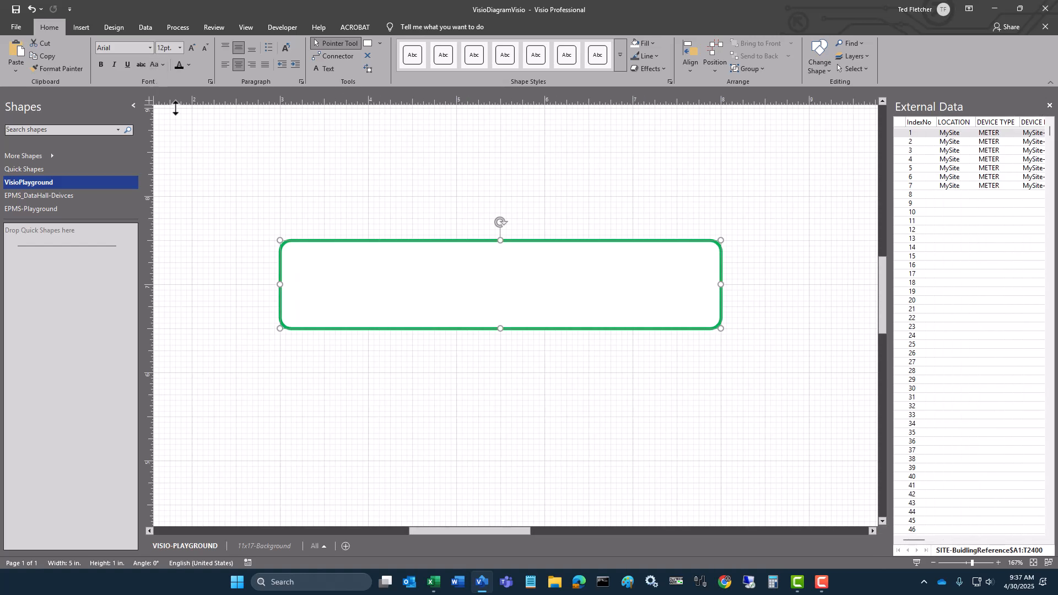
{"action": "left_click", "coordinate": [242, 27]}
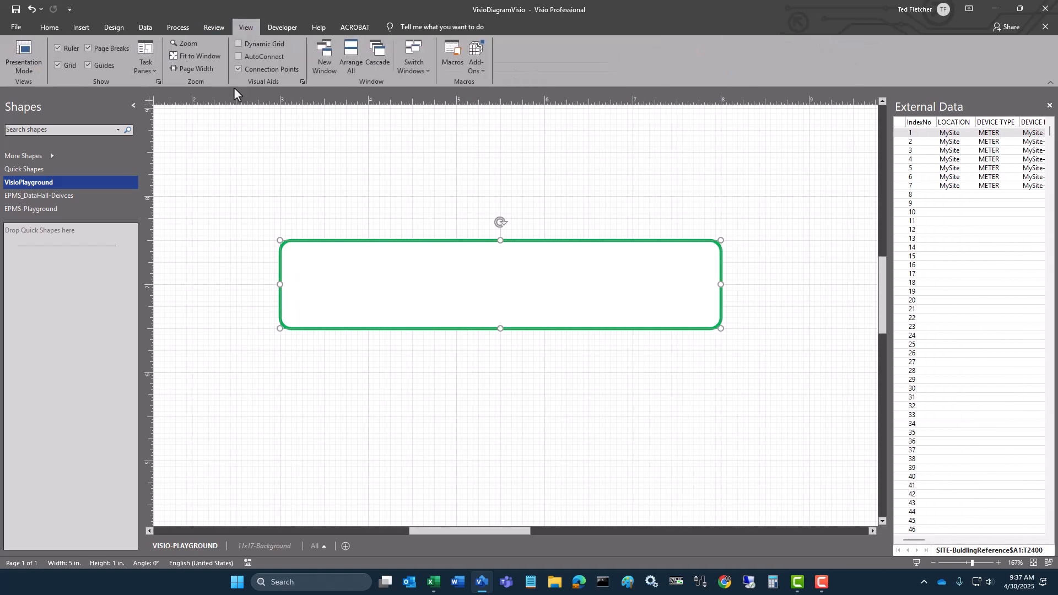
{"action": "left_click", "coordinate": [146, 71]}
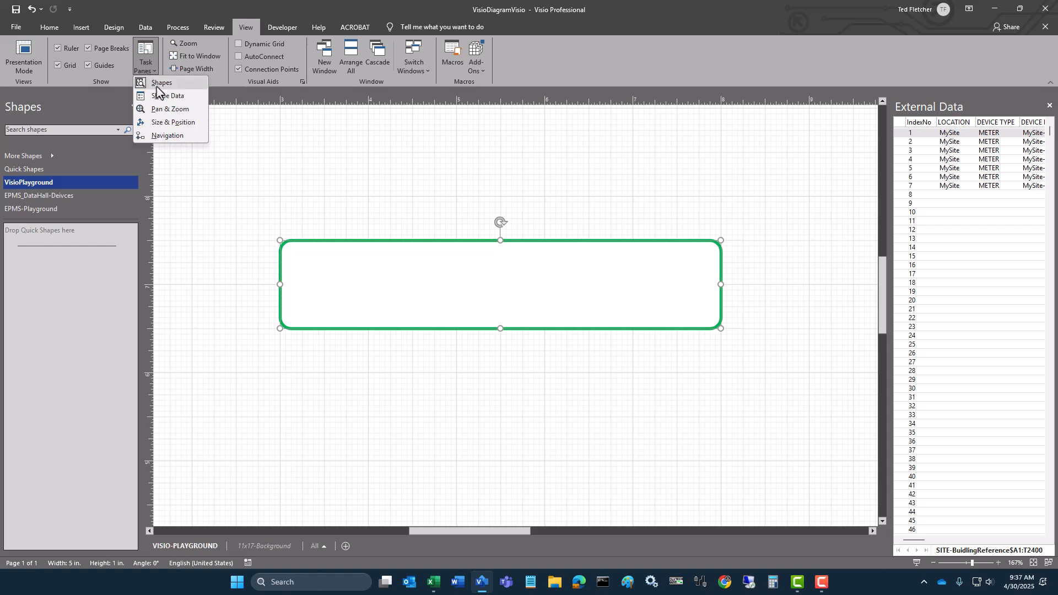
{"action": "left_click", "coordinate": [157, 97]}
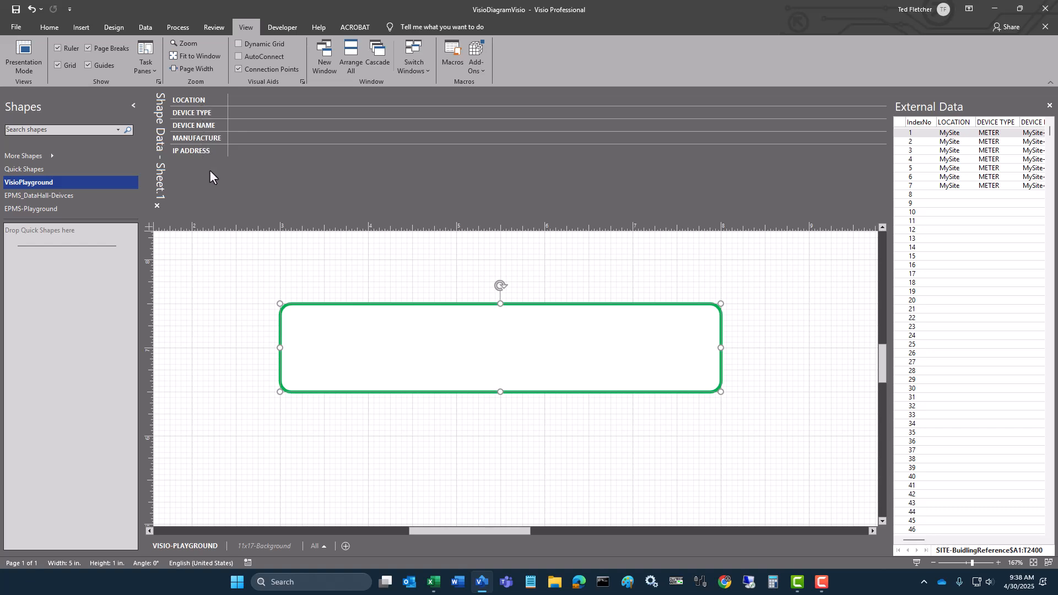
Step: Check the Shape Data window with the rectangle deselected and selected, and save the drawing
{"action": "left_click", "coordinate": [298, 292]}
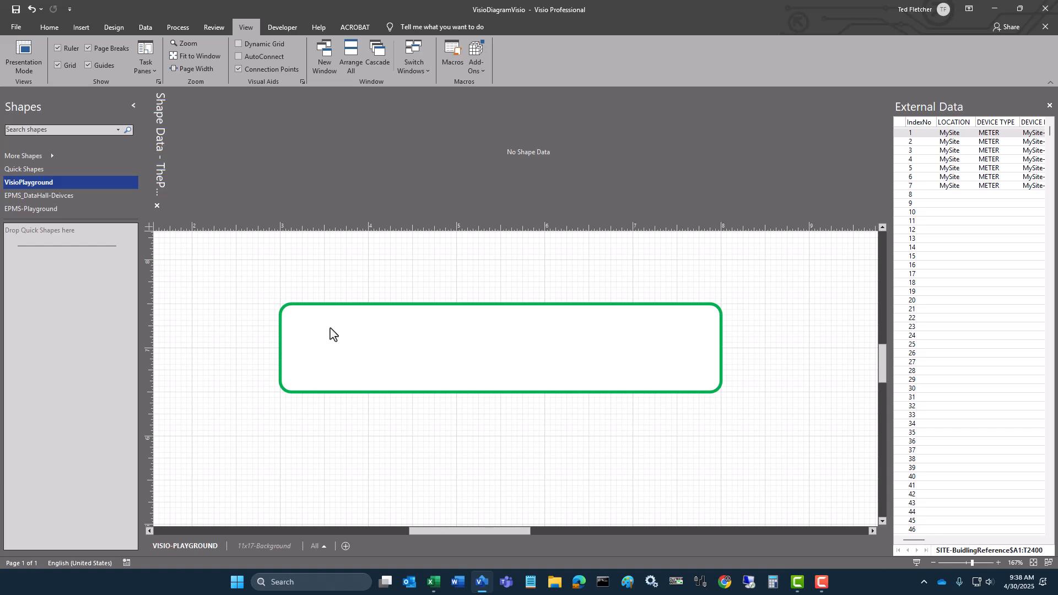
{"action": "left_click", "coordinate": [355, 306]}
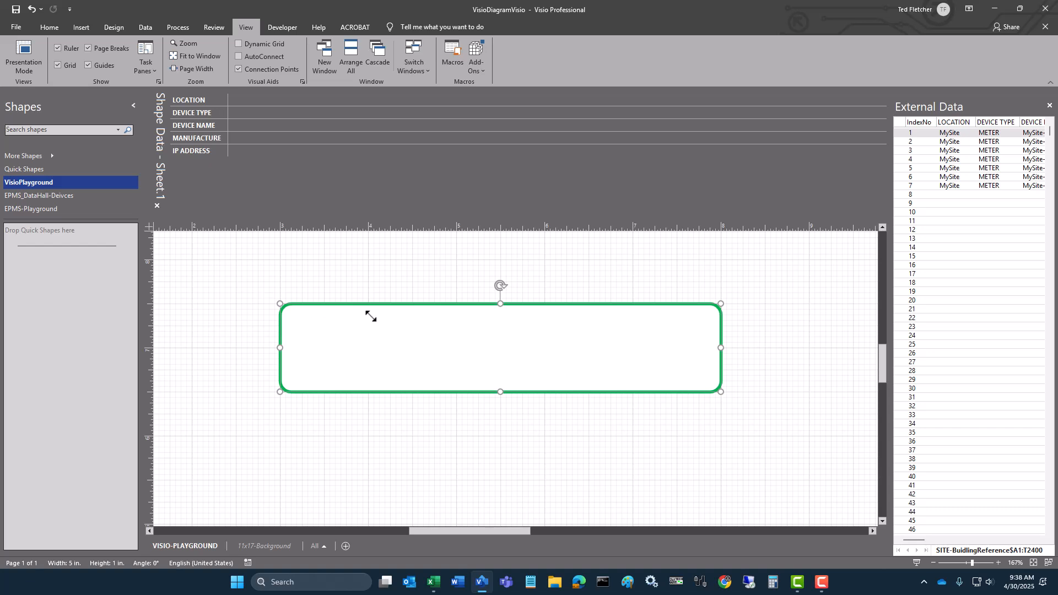
{"action": "left_click", "coordinate": [331, 293]}
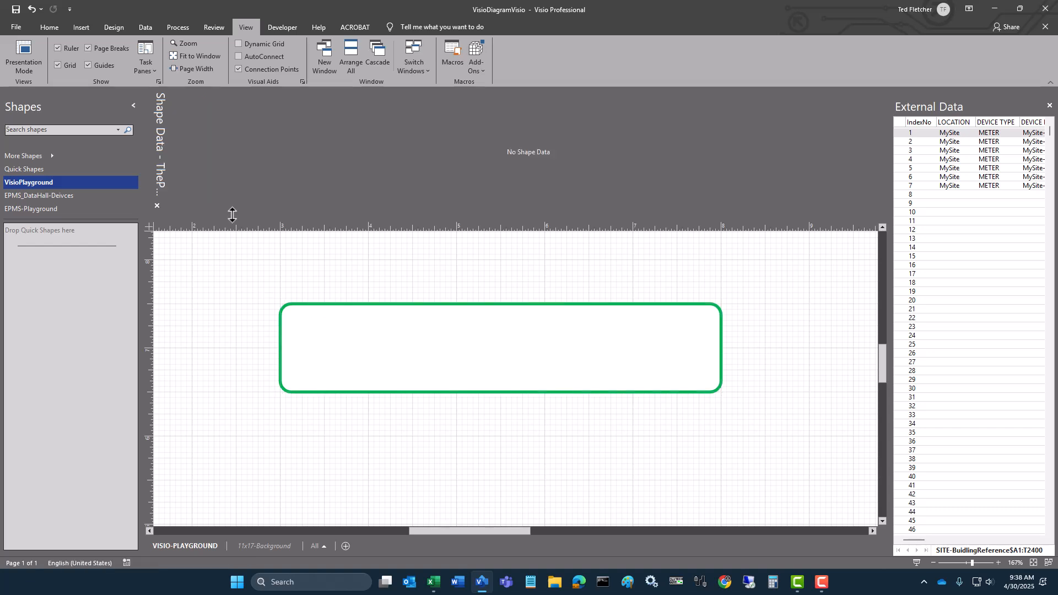
{"action": "left_click", "coordinate": [15, 10]}
Step: Start a new data graphic for the green rectangle with an item showing the DEVICE NAME field as Text
{"action": "left_click", "coordinate": [407, 308]}
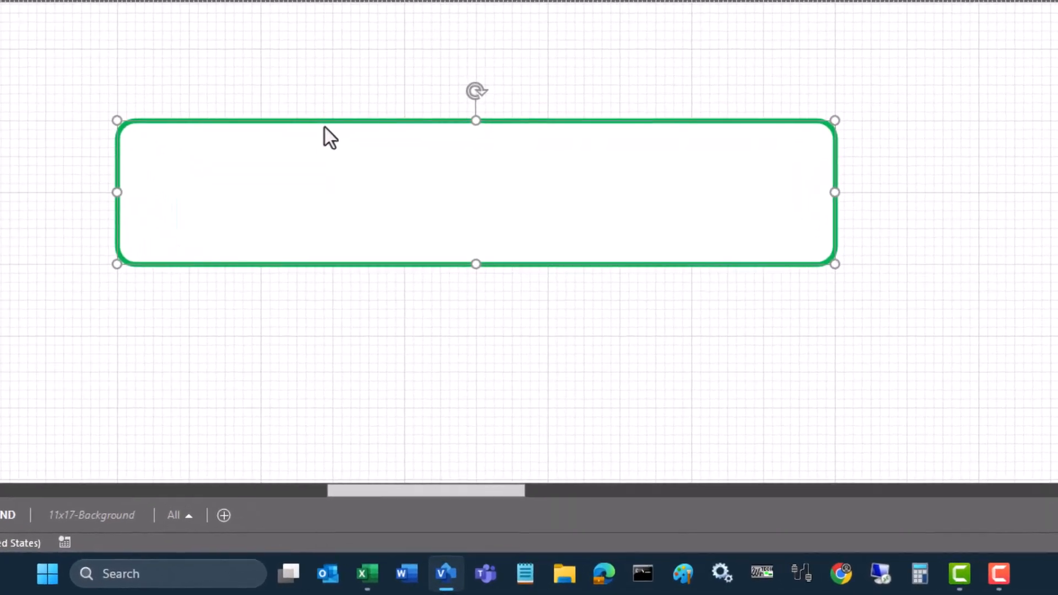
{"action": "right_click", "coordinate": [477, 119]}
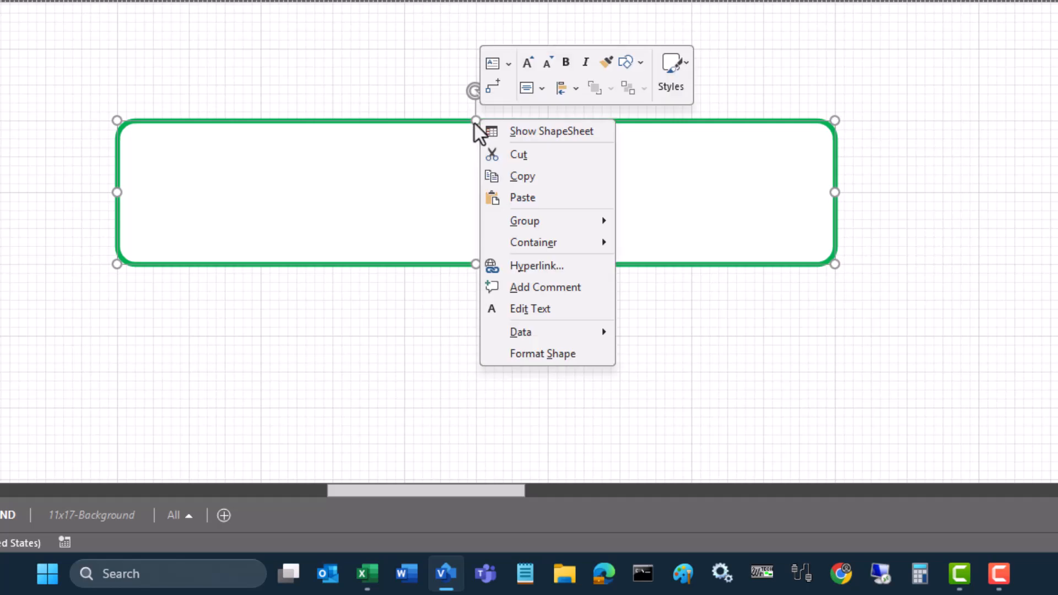
{"action": "mouse_move", "coordinate": [528, 341]}
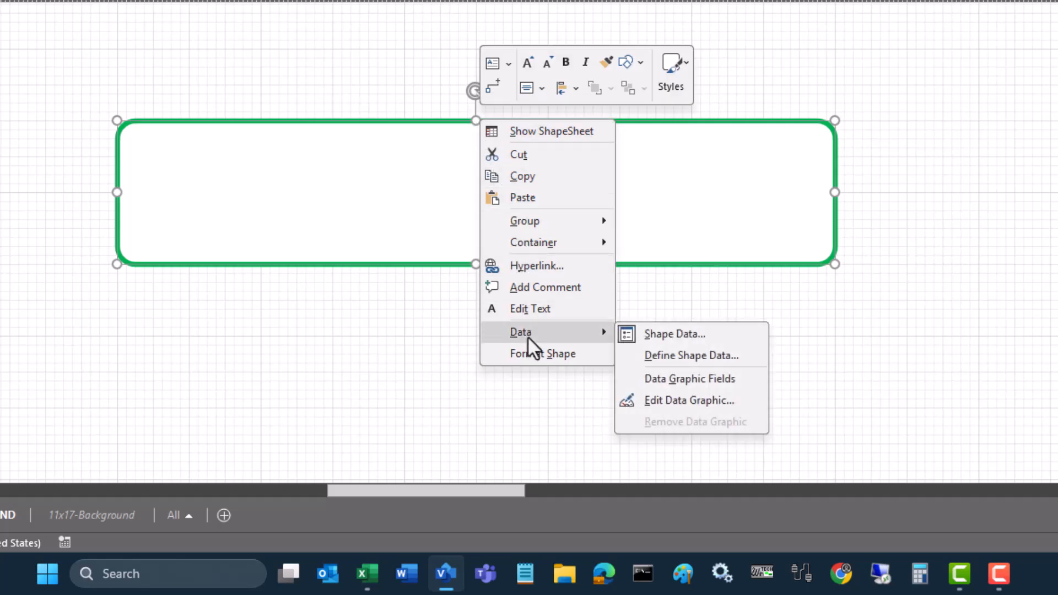
{"action": "left_click", "coordinate": [692, 400]}
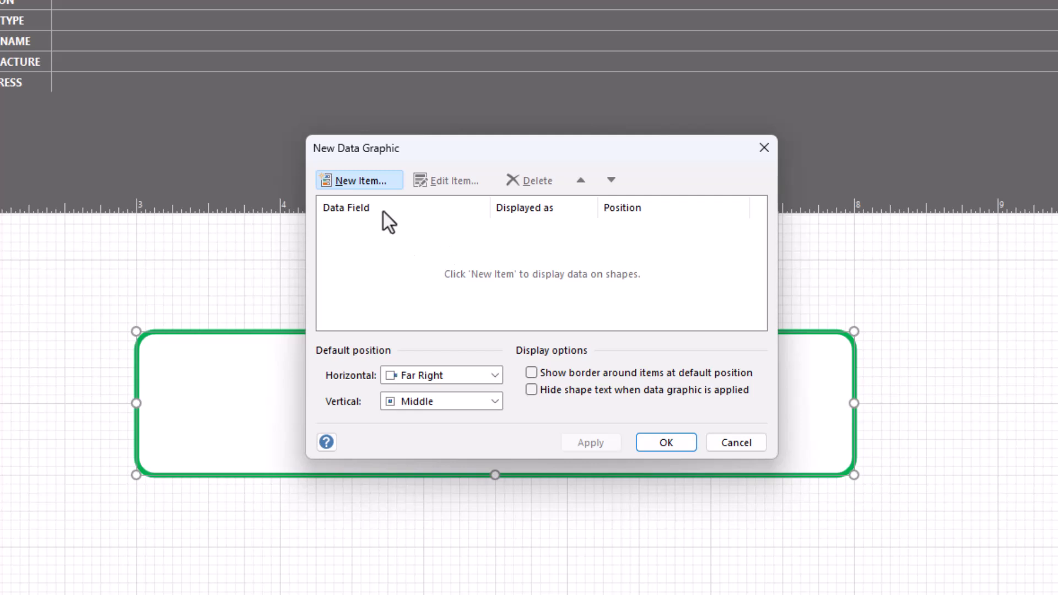
{"action": "left_click", "coordinate": [359, 181]}
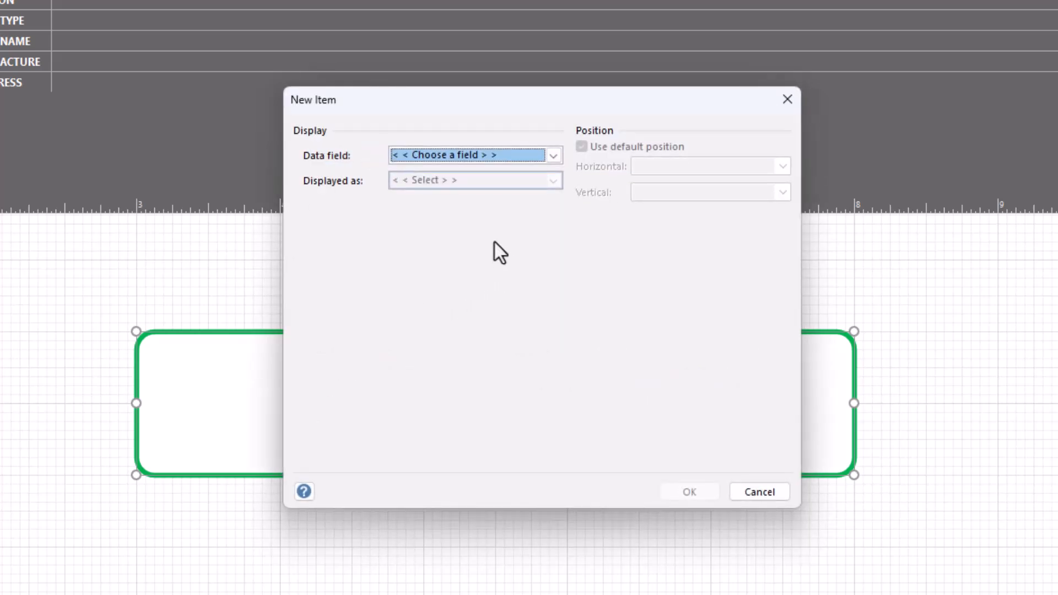
{"action": "left_click", "coordinate": [556, 156]}
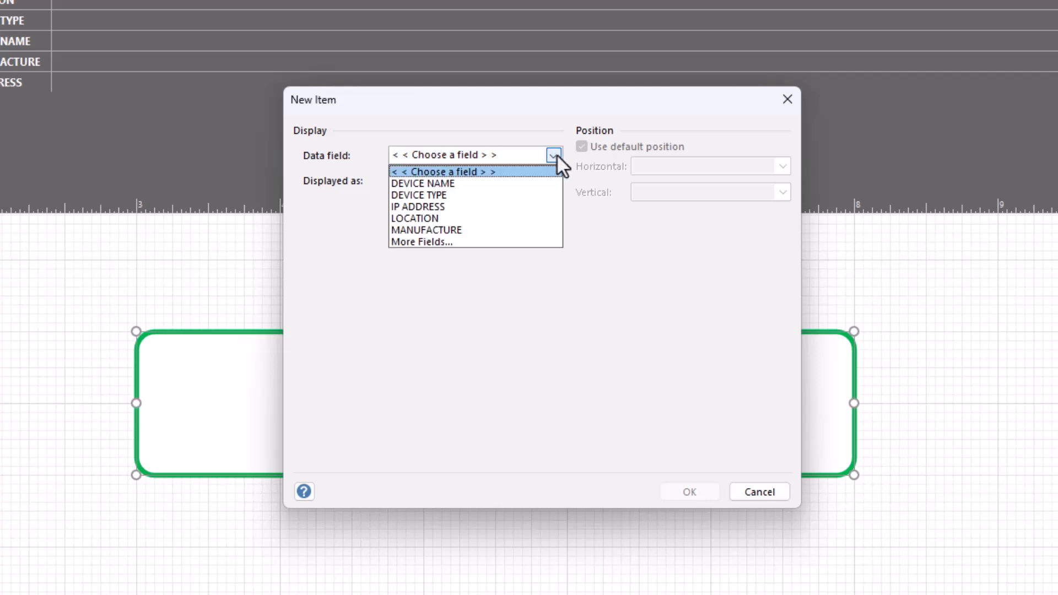
{"action": "left_click", "coordinate": [431, 184]}
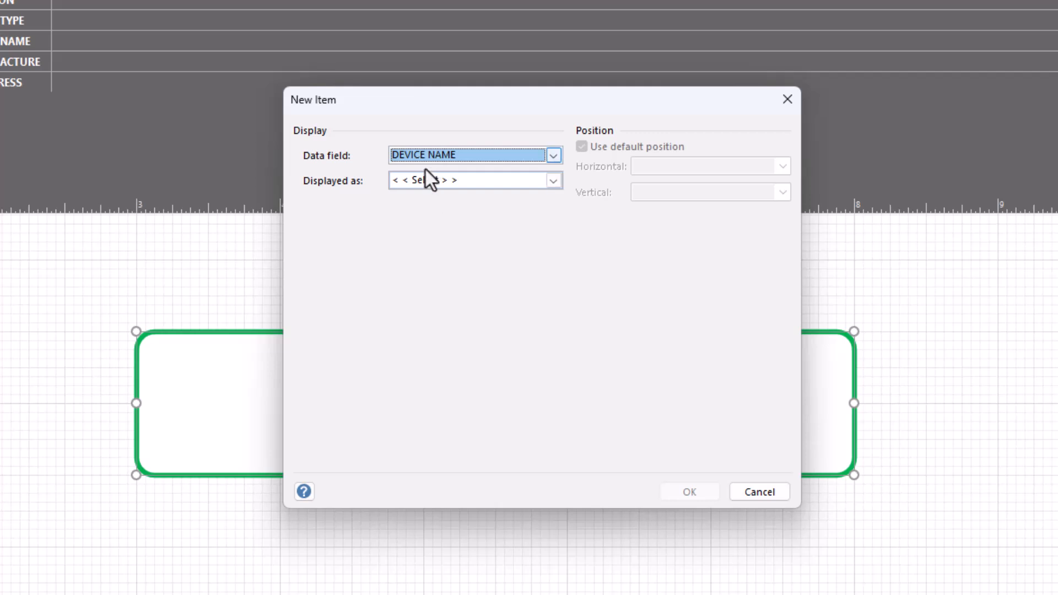
{"action": "left_click", "coordinate": [553, 181]}
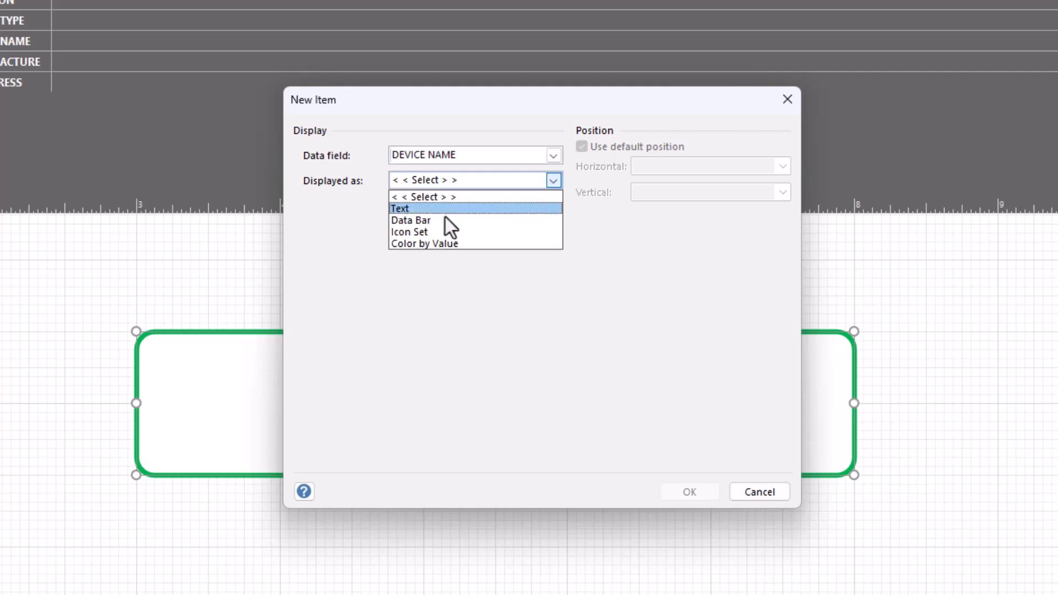
{"action": "left_click", "coordinate": [401, 208]}
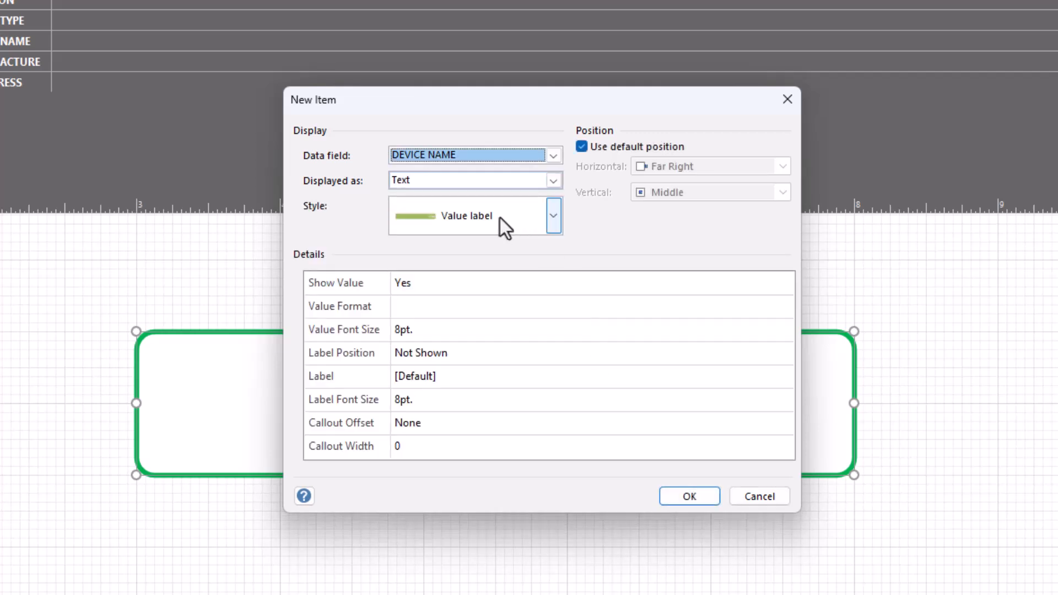
Step: Browse the available text styles and give the DEVICE NAME item the Bubble callout style
{"action": "left_click", "coordinate": [554, 216]}
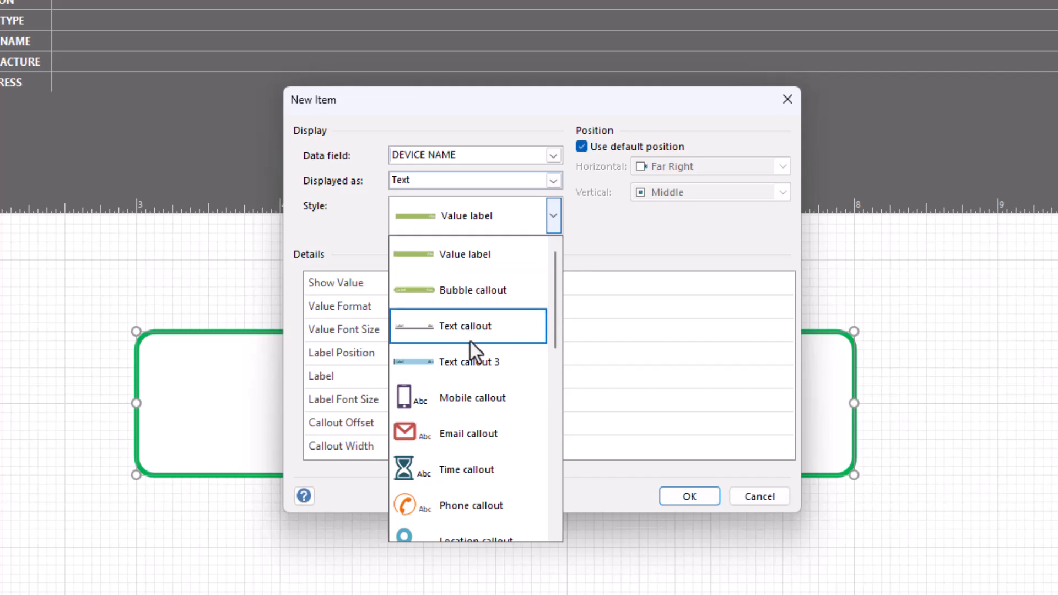
{"action": "scroll", "coordinate": [468, 418], "scroll_direction": "down", "scroll_amount": 4}
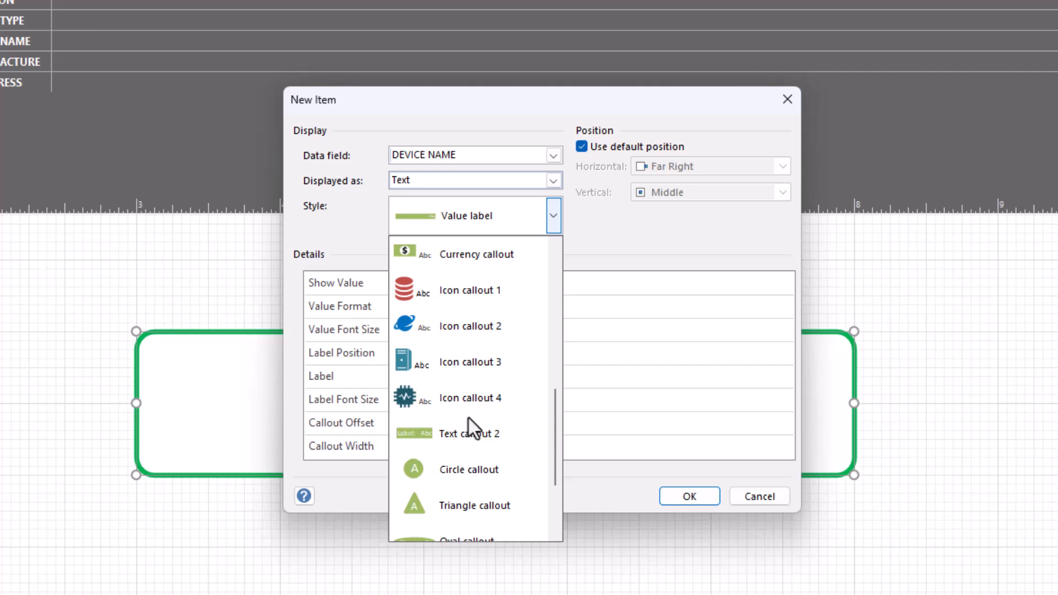
{"action": "scroll", "coordinate": [468, 418], "scroll_direction": "down", "scroll_amount": 2}
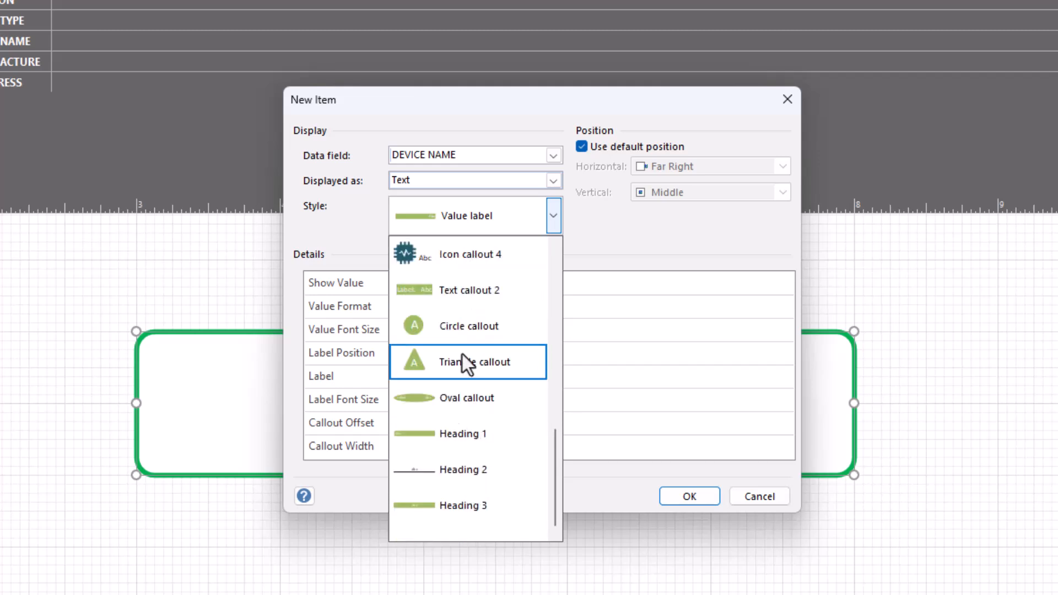
{"action": "scroll", "coordinate": [461, 355], "scroll_direction": "up", "scroll_amount": 3}
{"action": "scroll", "coordinate": [461, 352], "scroll_direction": "up", "scroll_amount": 3}
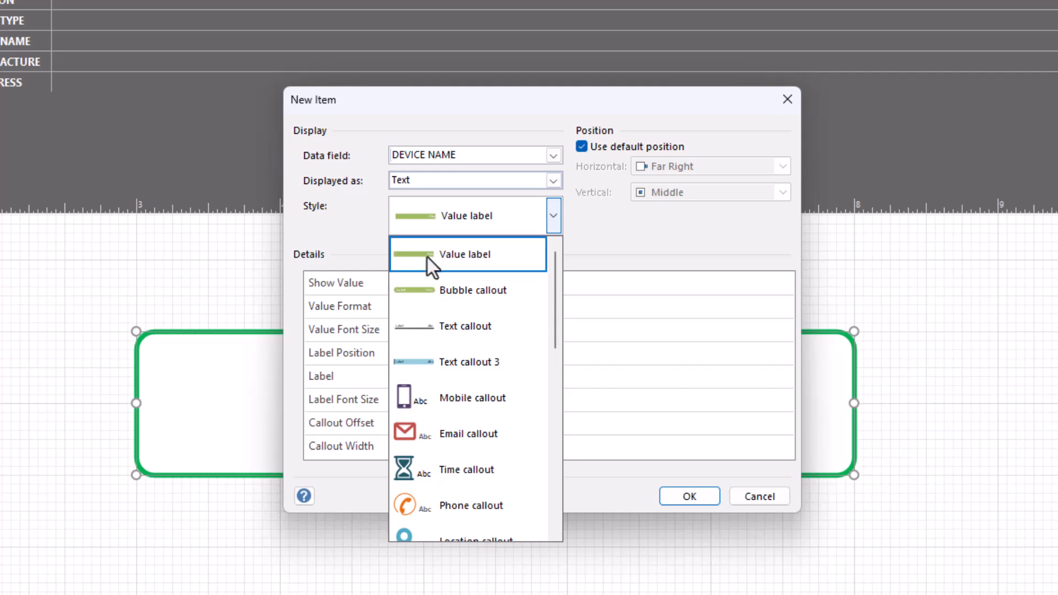
{"action": "left_click", "coordinate": [439, 290]}
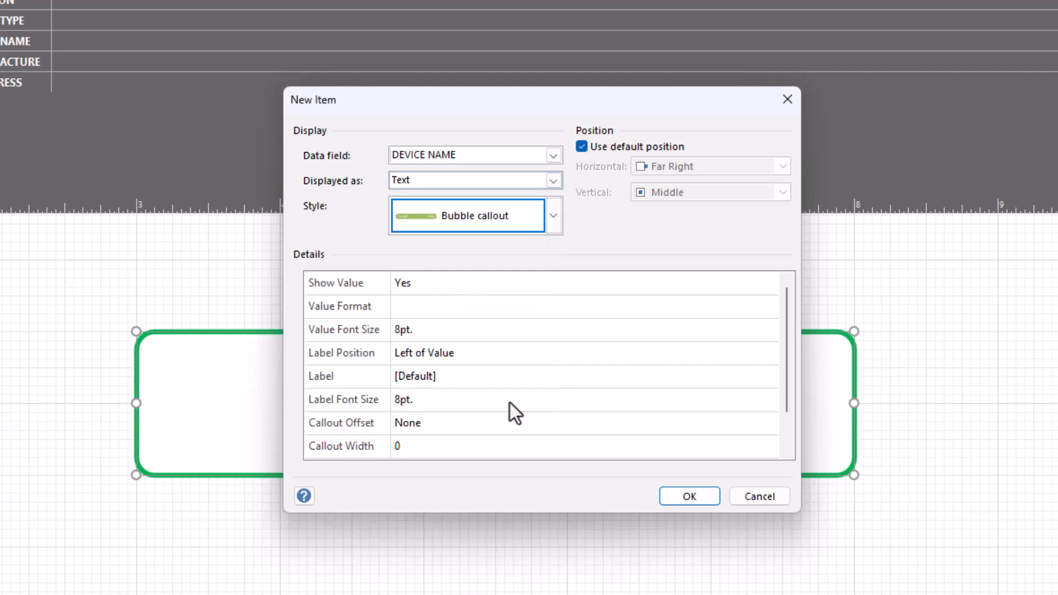
Step: Override the DEVICE NAME item's default position with horizontal Center, accept the item, and set the data graphic's default horizontal position to Center
{"action": "left_click", "coordinate": [581, 146]}
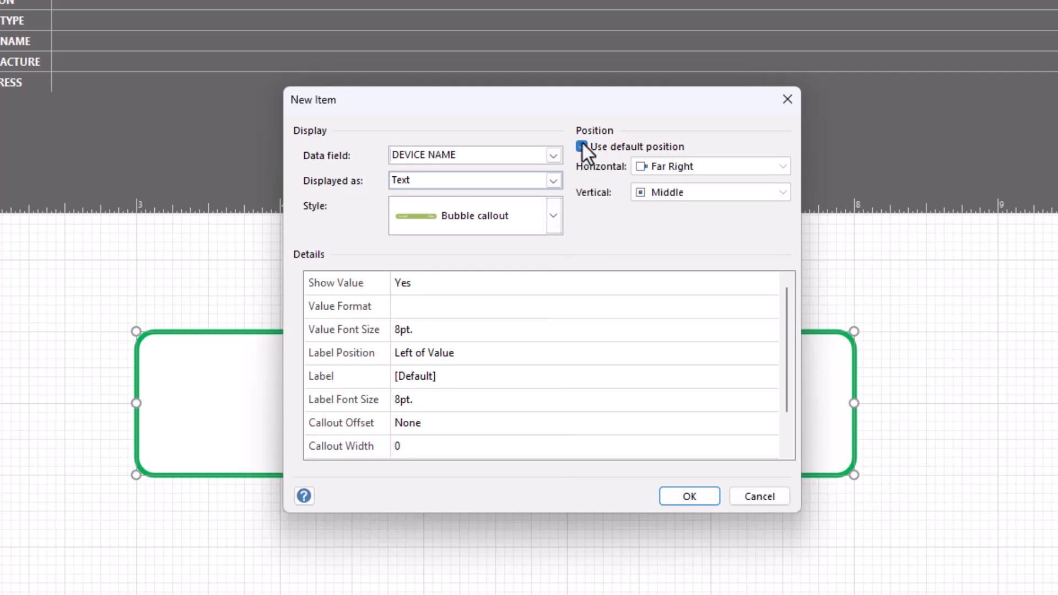
{"action": "left_click", "coordinate": [649, 166]}
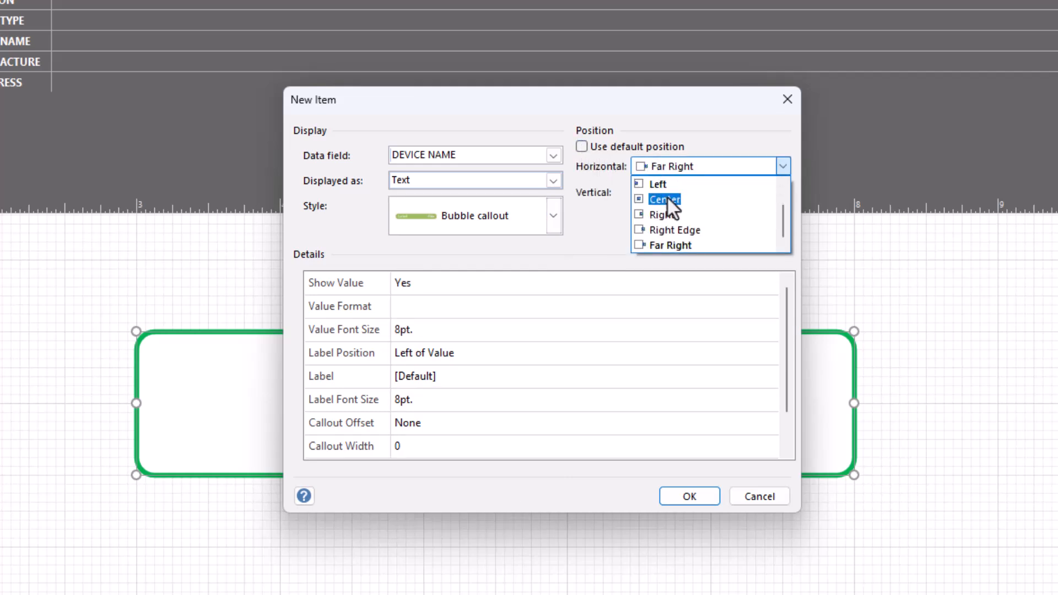
{"action": "left_click", "coordinate": [668, 198]}
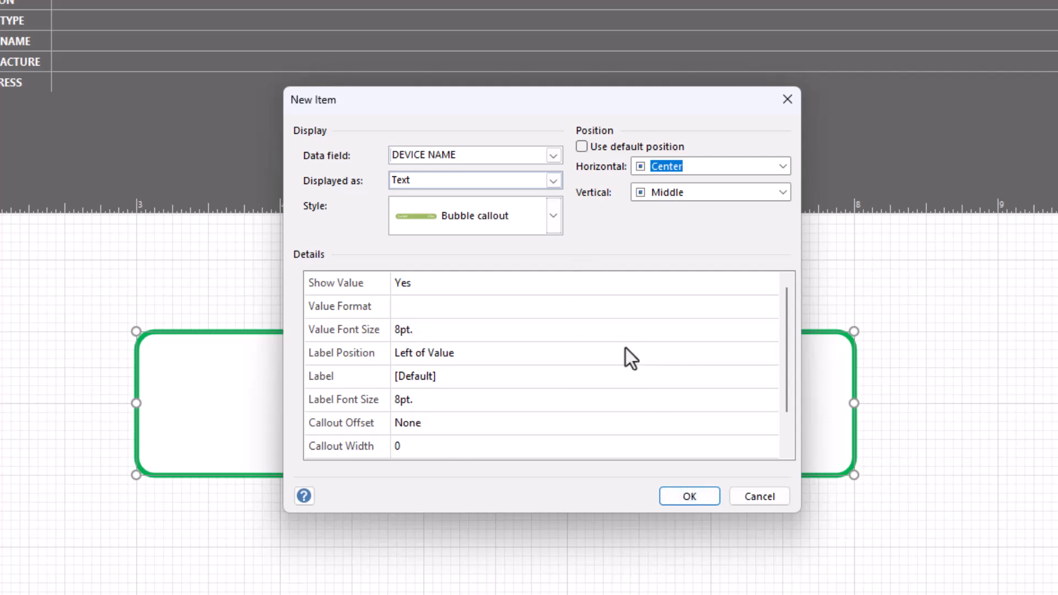
{"action": "left_click", "coordinate": [687, 495]}
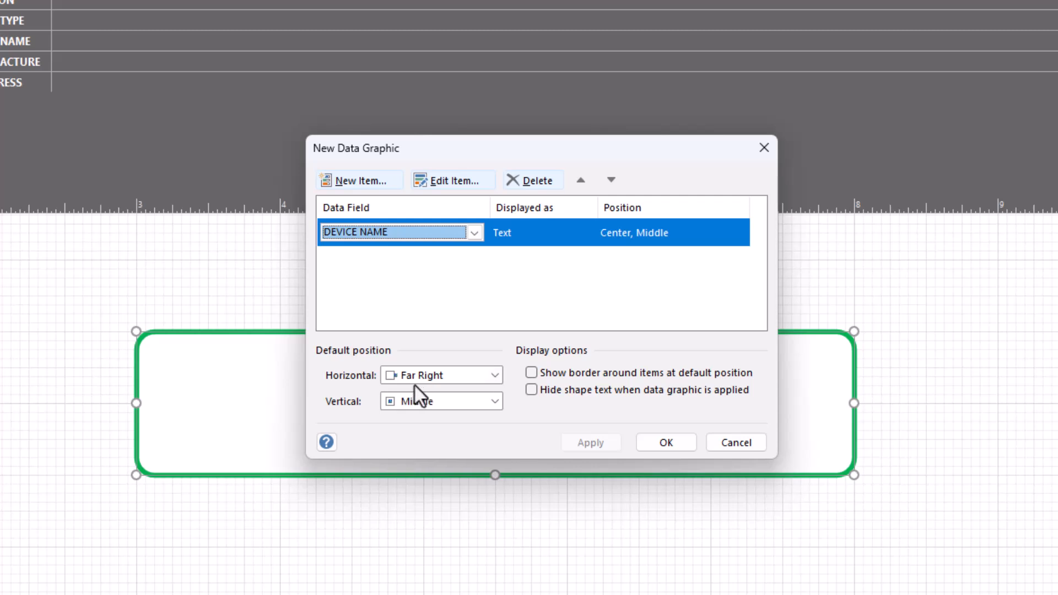
{"action": "left_click", "coordinate": [439, 376]}
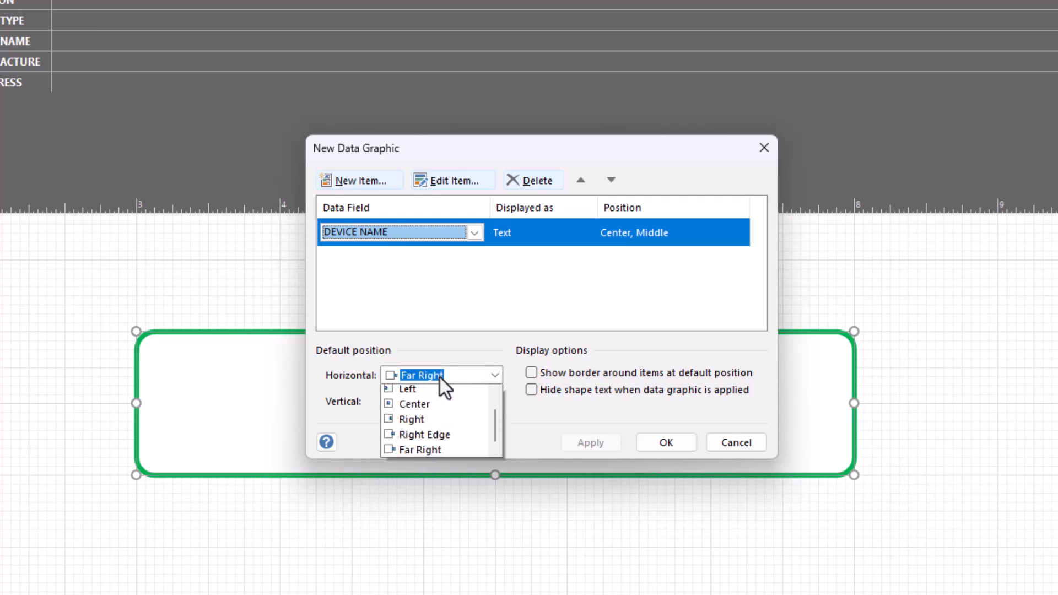
{"action": "left_click", "coordinate": [437, 407]}
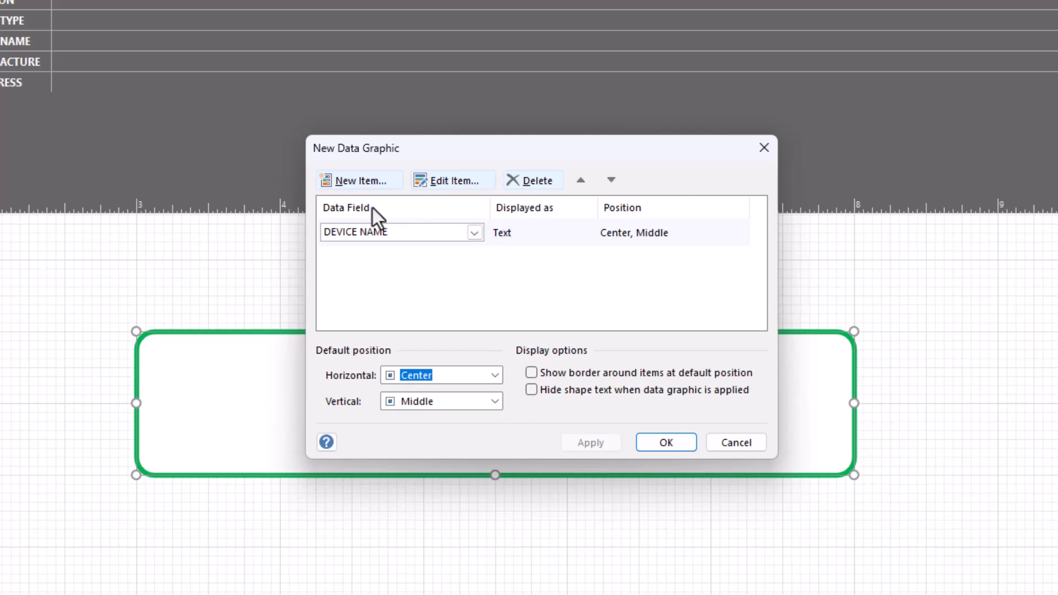
Step: Add an IP ADDRESS item displayed as Text in the Bubble callout style at the default position, and apply the data graphic to the rectangle
{"action": "left_click", "coordinate": [361, 182]}
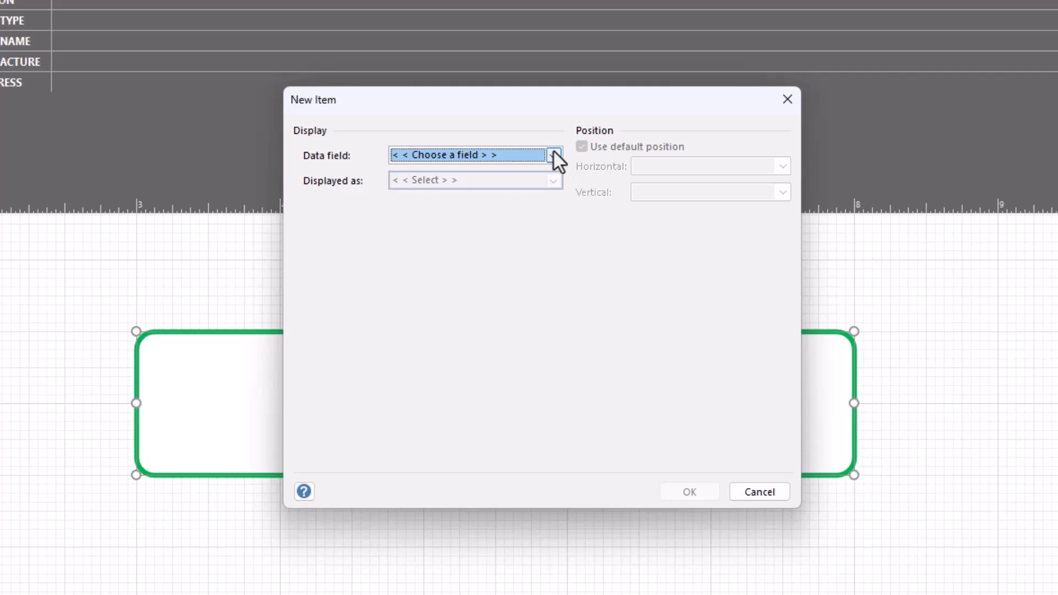
{"action": "left_click", "coordinate": [554, 157]}
{"action": "left_click", "coordinate": [450, 211]}
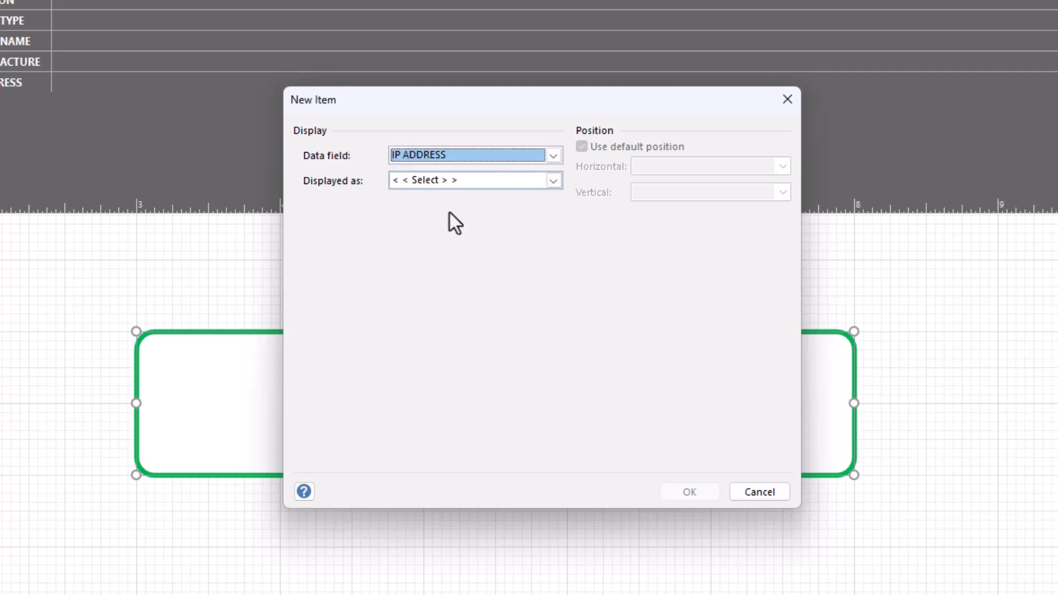
{"action": "left_click", "coordinate": [499, 183]}
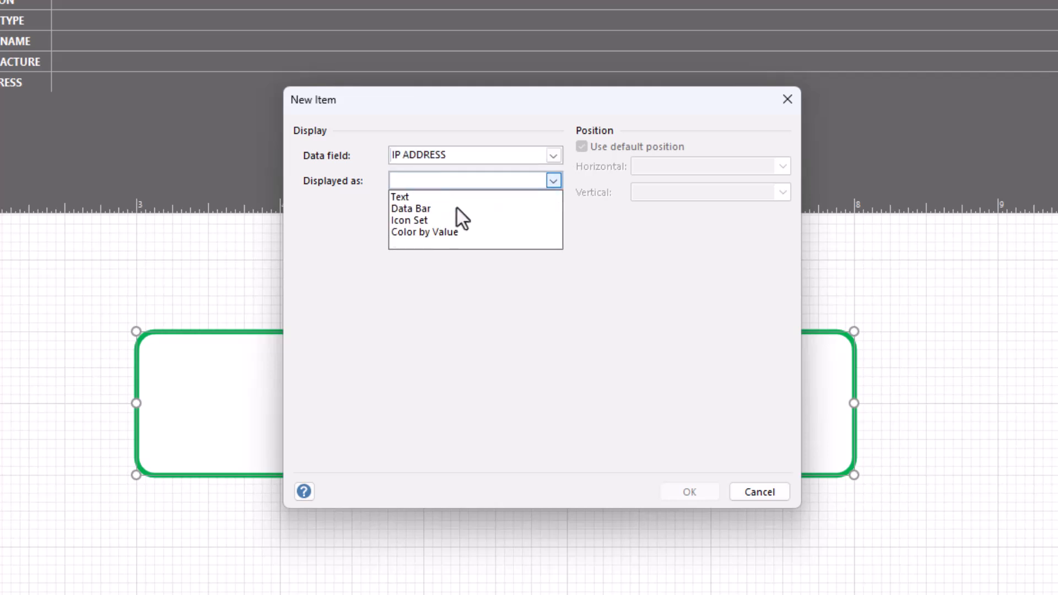
{"action": "left_click", "coordinate": [455, 197]}
{"action": "left_click", "coordinate": [468, 221]}
{"action": "left_click", "coordinate": [455, 286]}
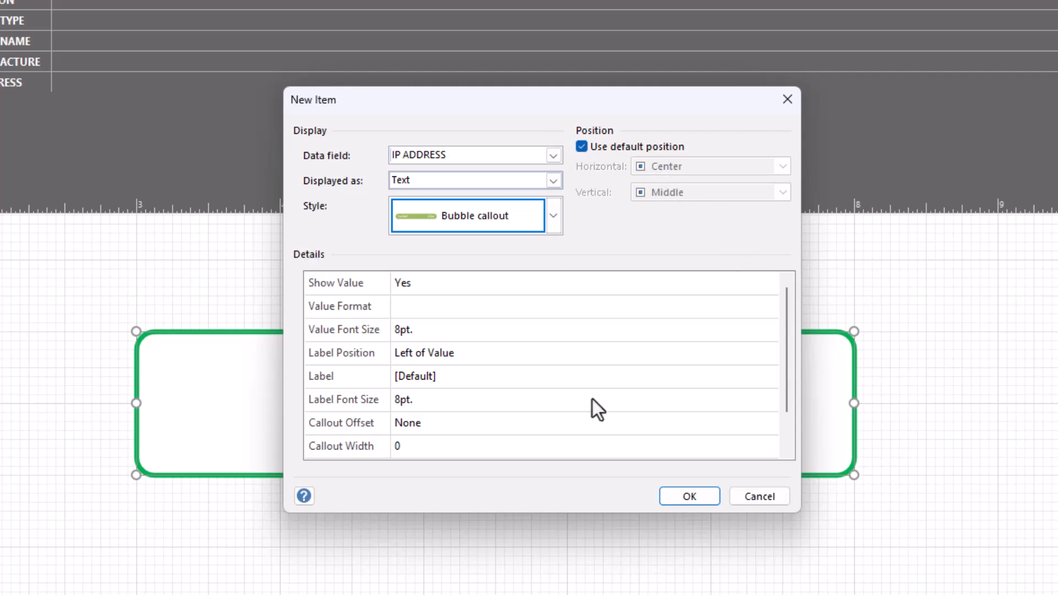
{"action": "left_click", "coordinate": [691, 497]}
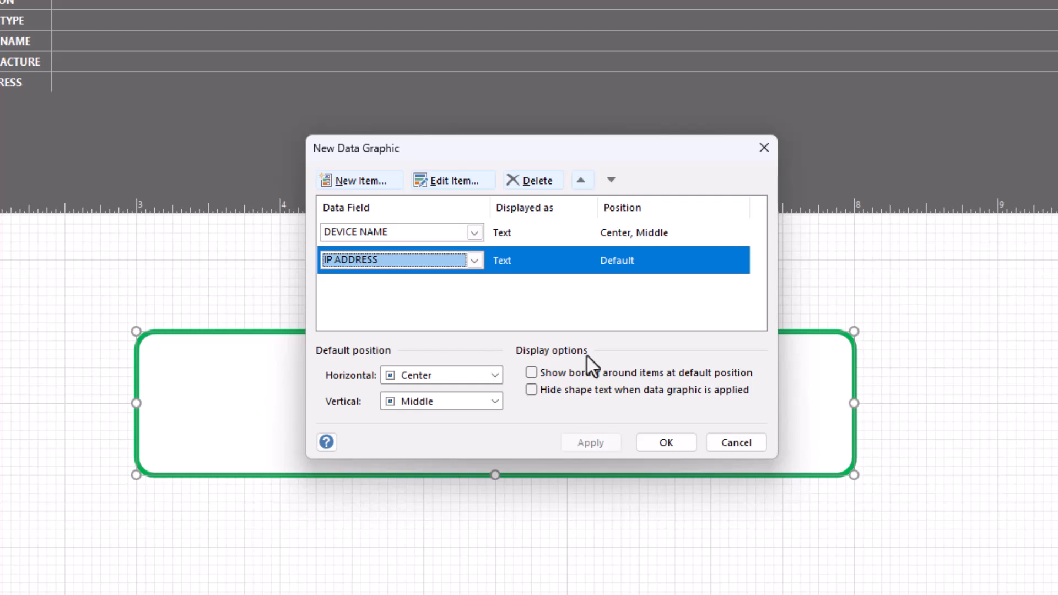
{"action": "left_click", "coordinate": [670, 441]}
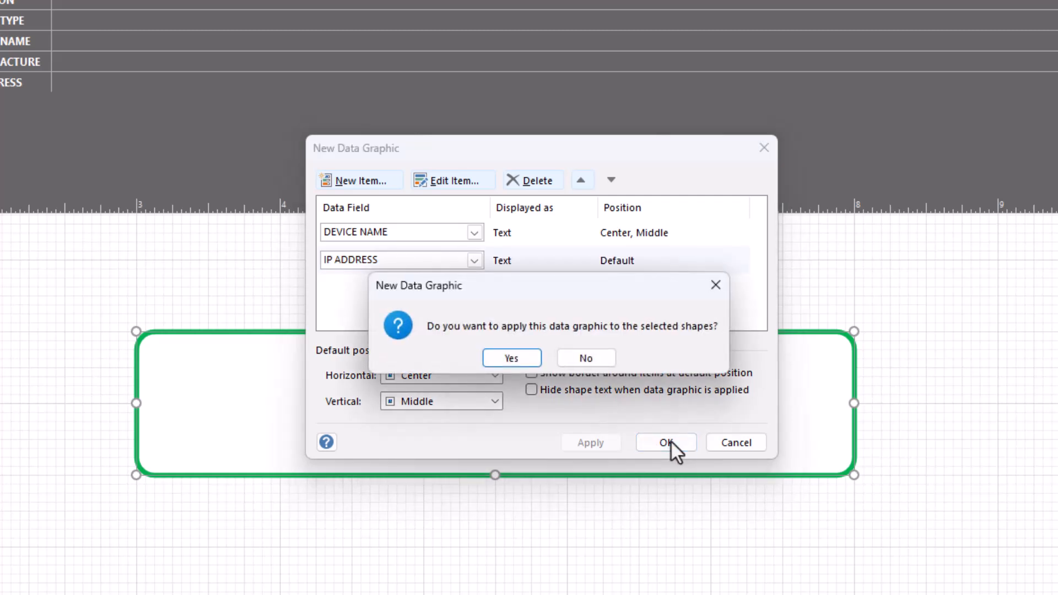
{"action": "left_click", "coordinate": [518, 361]}
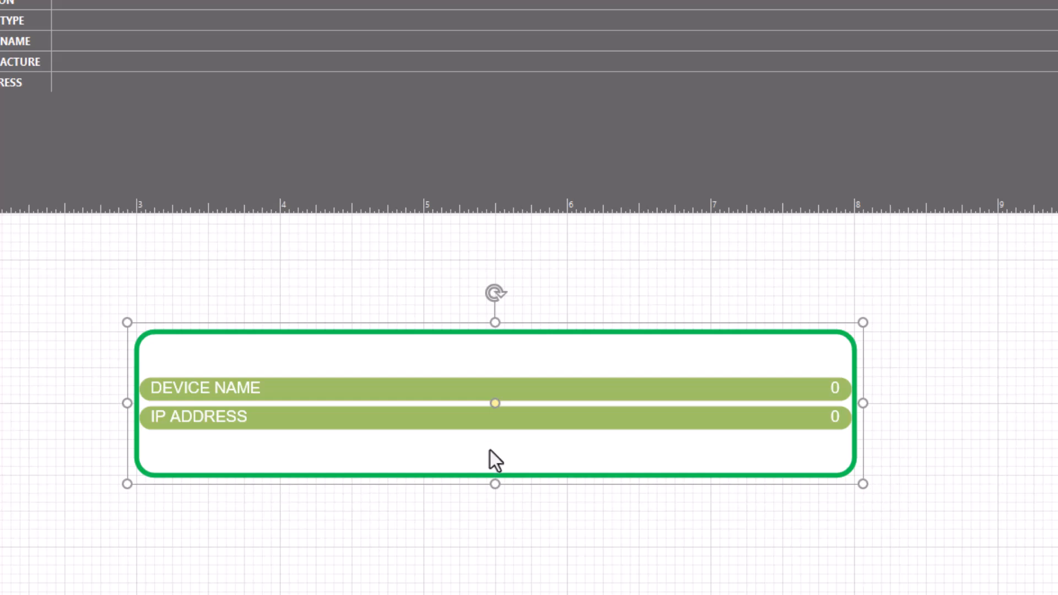
Step: Remove the olive bubble background from the DEVICE NAME callout, leaving plain black text in the green rectangle
{"action": "left_click", "coordinate": [471, 584]}
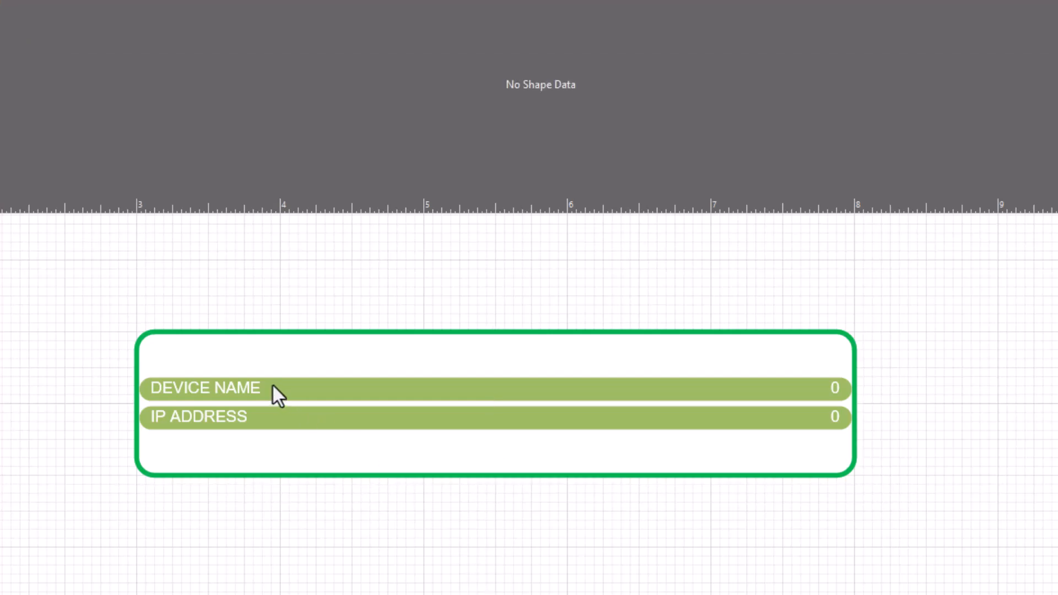
{"action": "left_click", "coordinate": [312, 387]}
{"action": "left_click", "coordinate": [336, 399]}
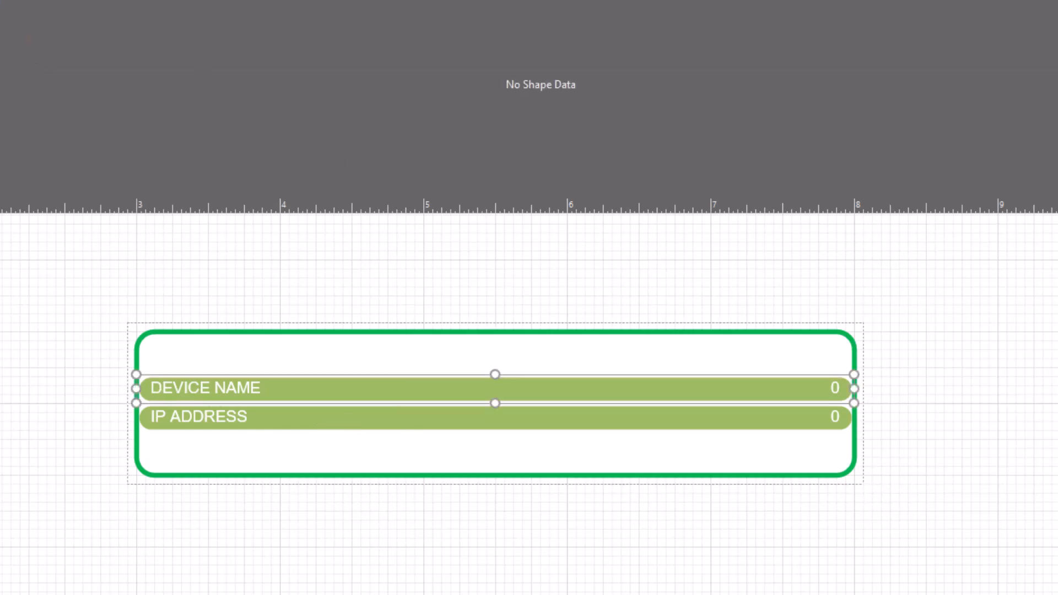
{"action": "key", "text": "Delete"}
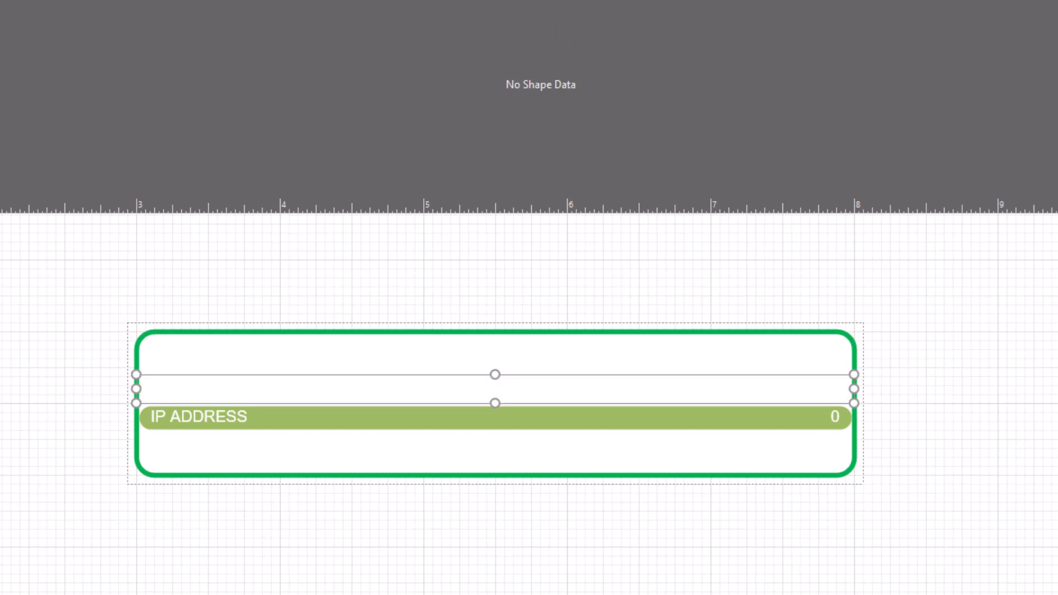
{"action": "left_click", "coordinate": [312, 514]}
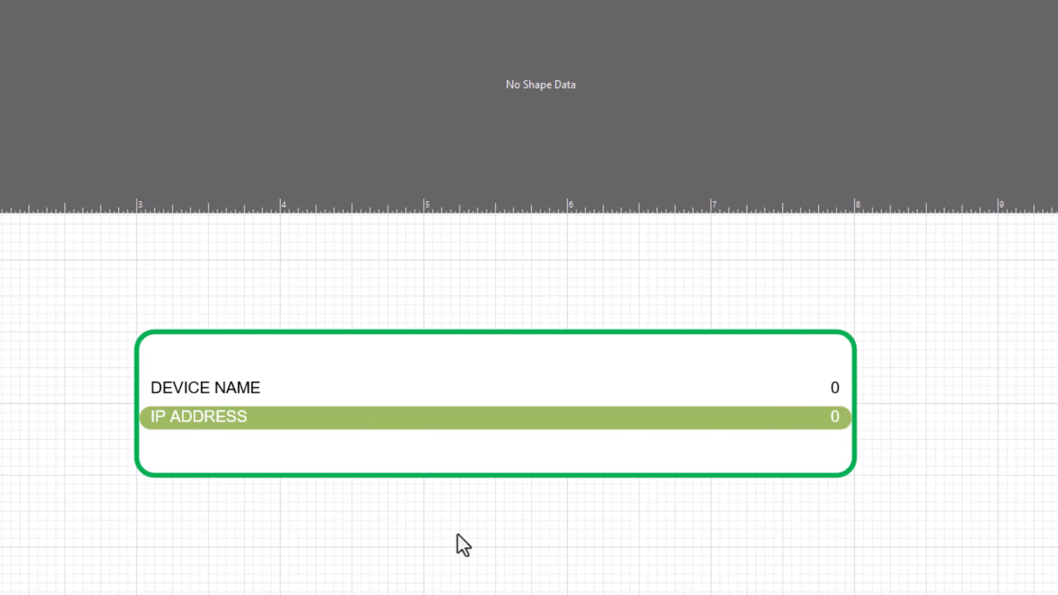
Step: Remove the olive bubble background from the IP ADDRESS callout, keeping its text as plain black
{"action": "left_click", "coordinate": [405, 430]}
{"action": "left_click", "coordinate": [443, 418]}
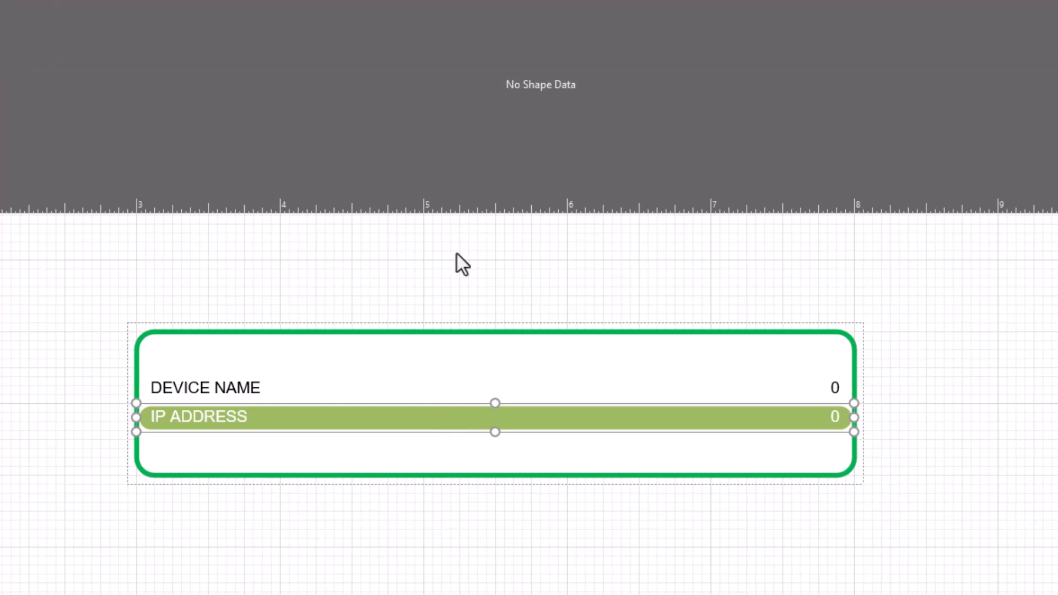
{"action": "key", "text": "Delete"}
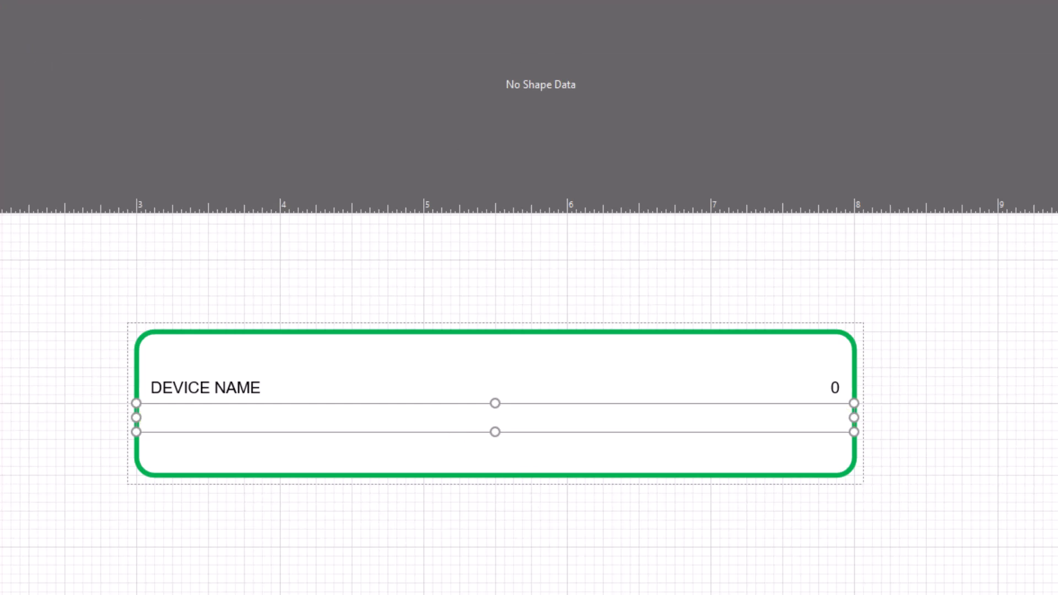
{"action": "left_click", "coordinate": [330, 551]}
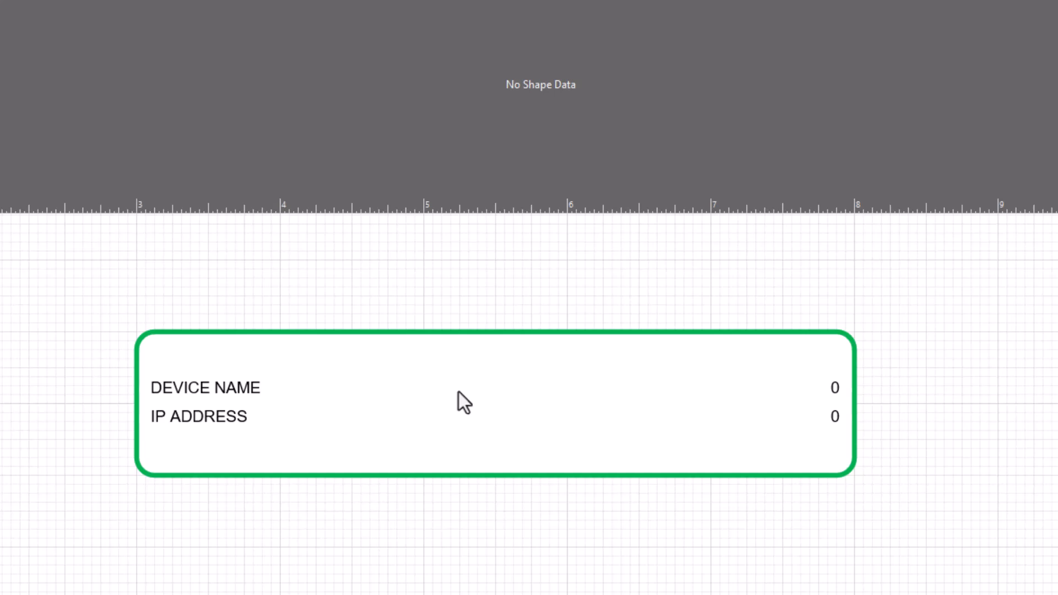
Step: Shorten the DEVICE NAME callout to about 3 in wide and the IP ADDRESS callout to about 2 in
{"action": "left_click", "coordinate": [352, 391]}
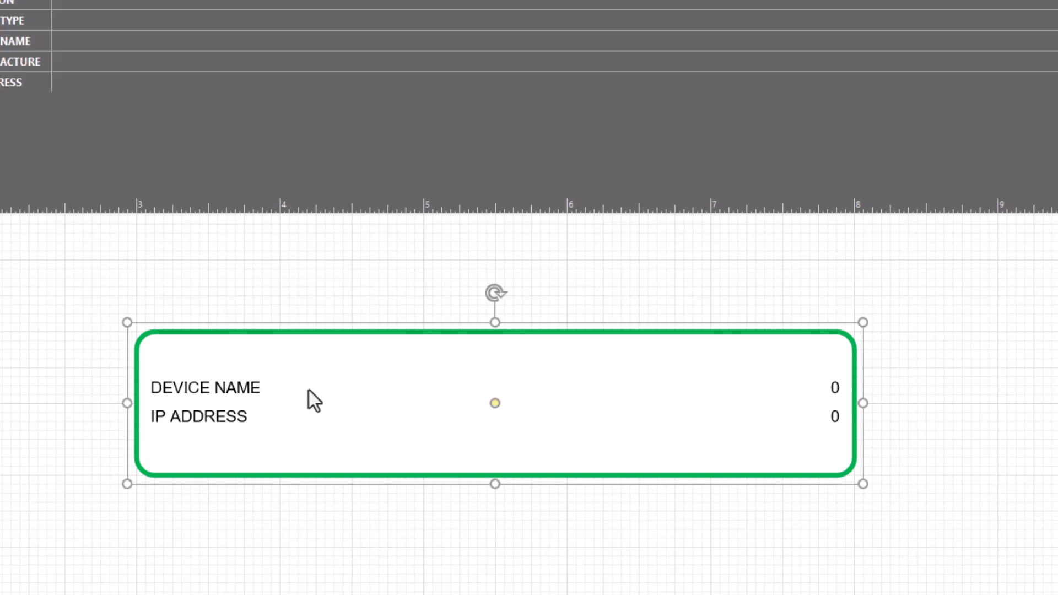
{"action": "left_click", "coordinate": [290, 391]}
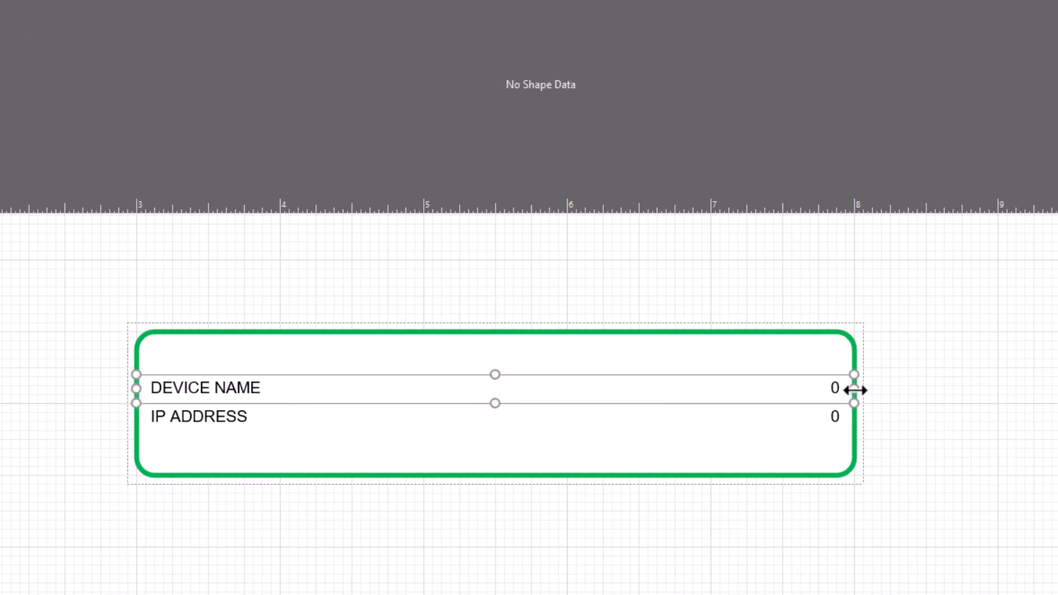
{"action": "left_click_drag", "start_coordinate": [853, 389], "coordinate": [566, 374]}
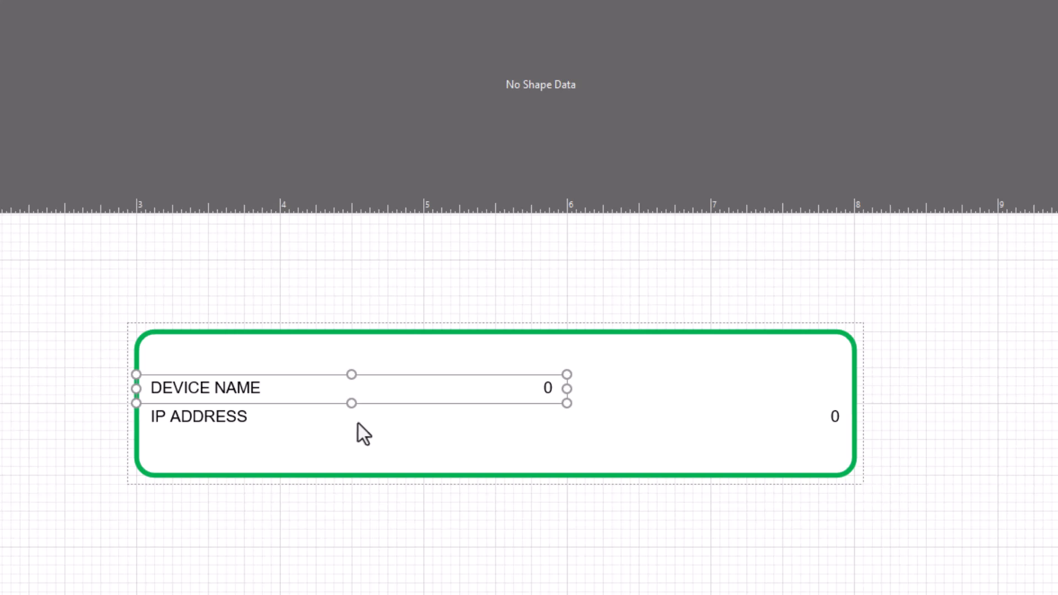
{"action": "left_click", "coordinate": [248, 418]}
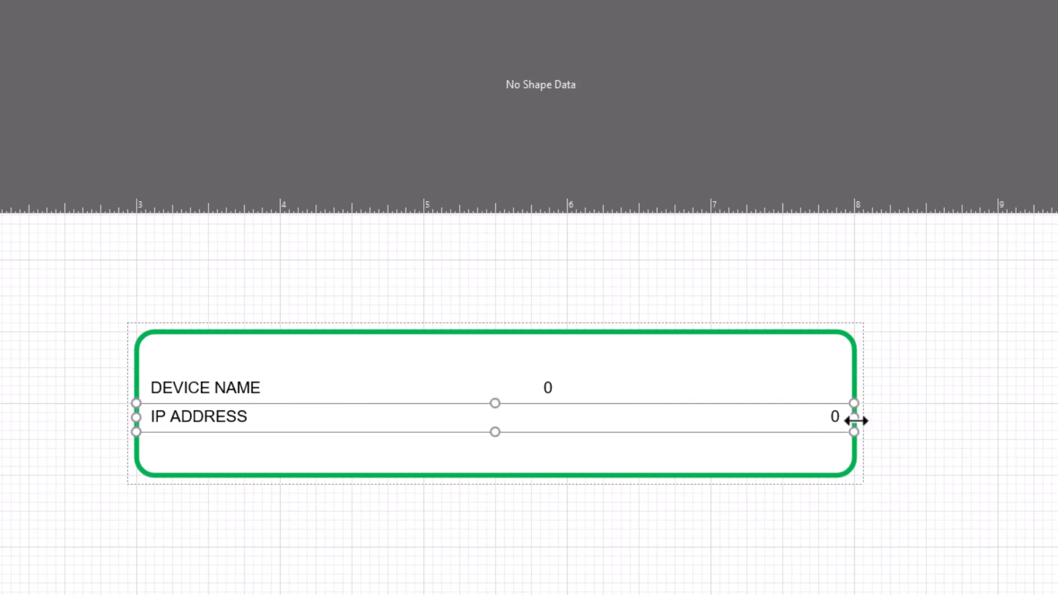
{"action": "left_click_drag", "start_coordinate": [854, 417], "coordinate": [423, 405]}
{"action": "left_click", "coordinate": [510, 557]}
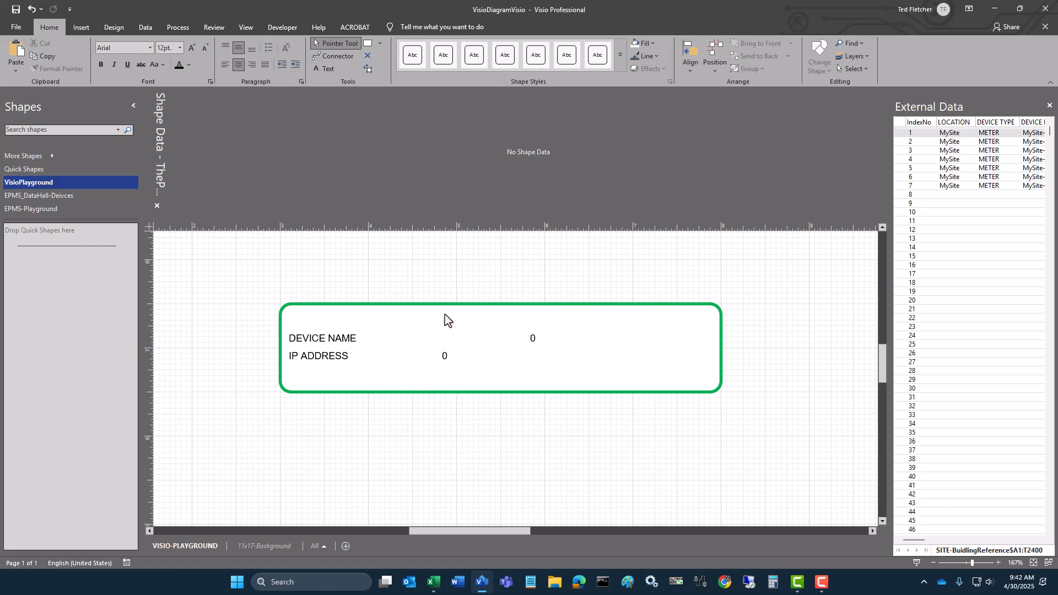
Step: Link external data row 1 to the green rectangle
{"action": "left_click", "coordinate": [467, 309]}
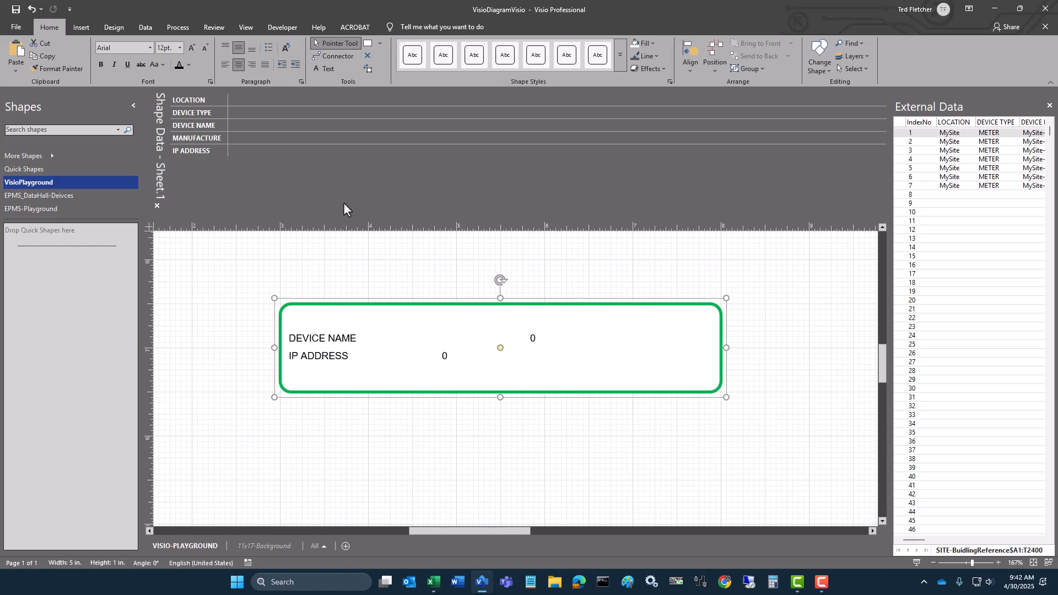
{"action": "right_click", "coordinate": [958, 138]}
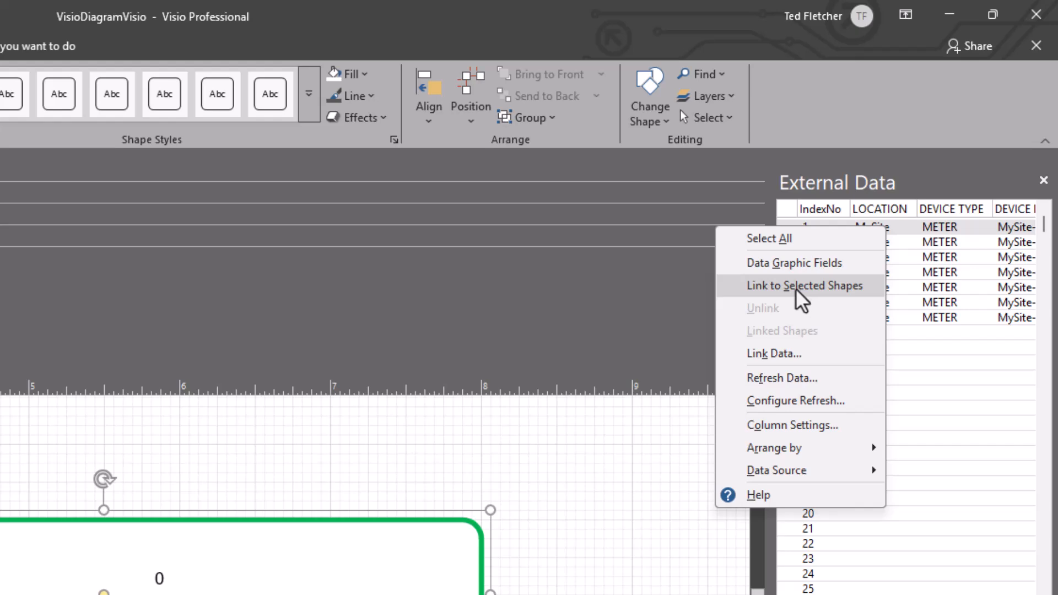
{"action": "left_click", "coordinate": [825, 291]}
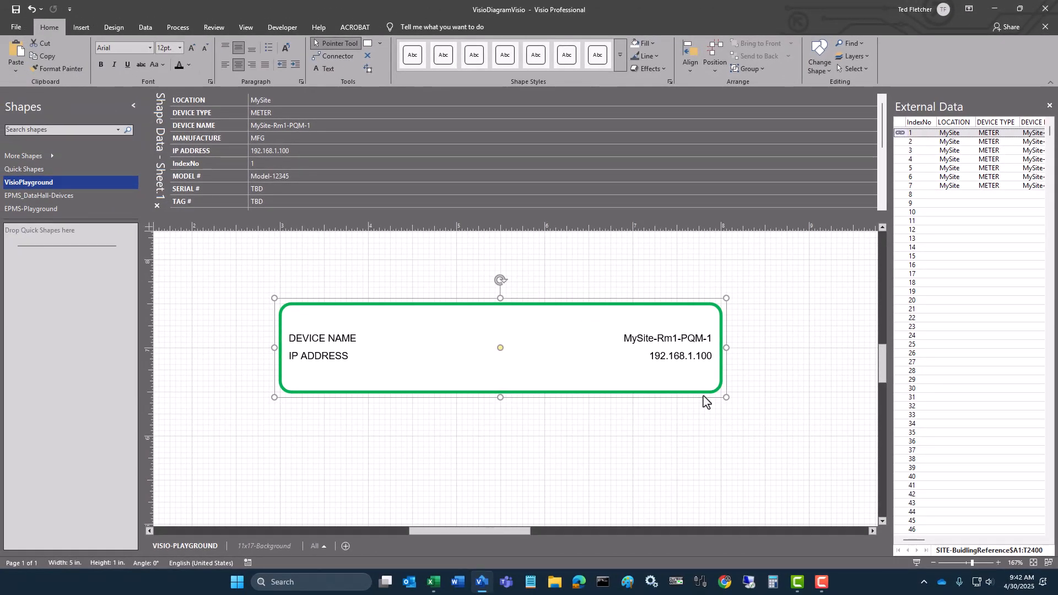
{"action": "left_click", "coordinate": [699, 435]}
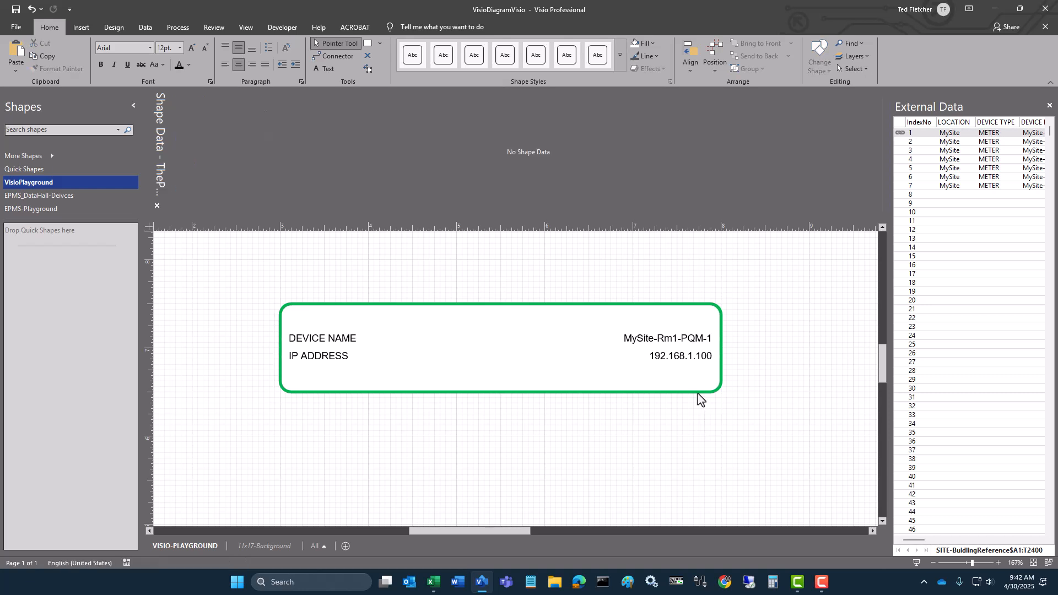
Step: Shorten the linked rectangle's DEVICE NAME callout to about 2.5 in wide and its IP ADDRESS callout to about 2.375 in
{"action": "left_click", "coordinate": [682, 344]}
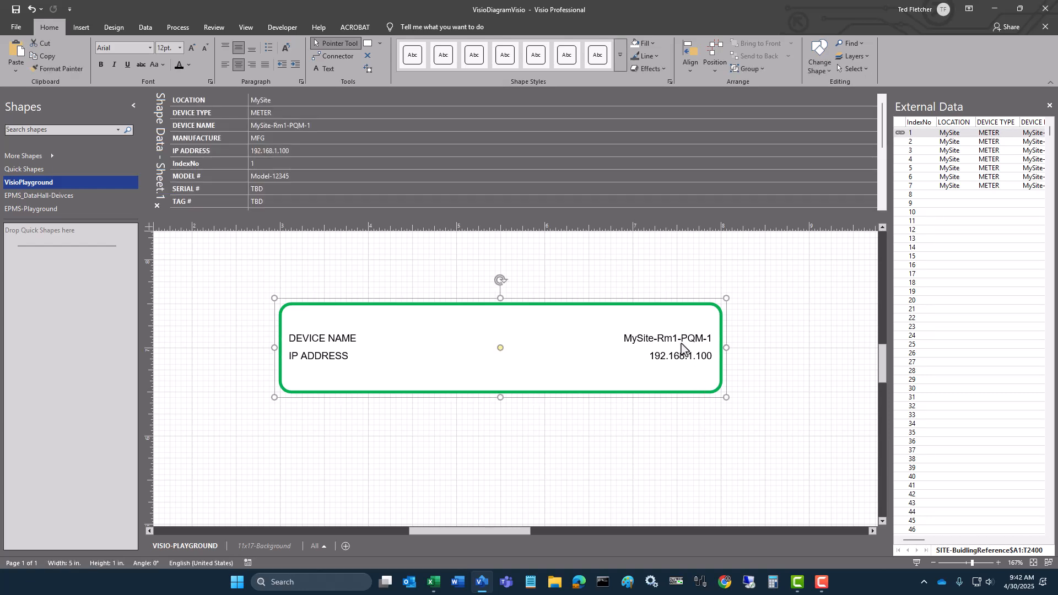
{"action": "left_click", "coordinate": [681, 342]}
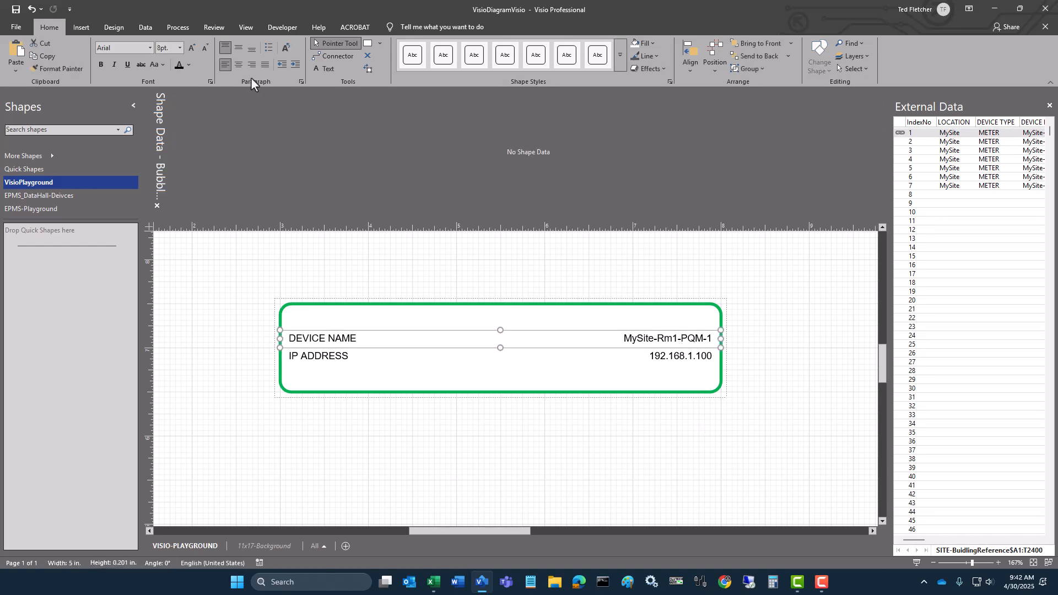
{"action": "left_click", "coordinate": [225, 64]}
{"action": "left_click_drag", "start_coordinate": [721, 338], "coordinate": [500, 330]}
{"action": "left_click", "coordinate": [666, 359]}
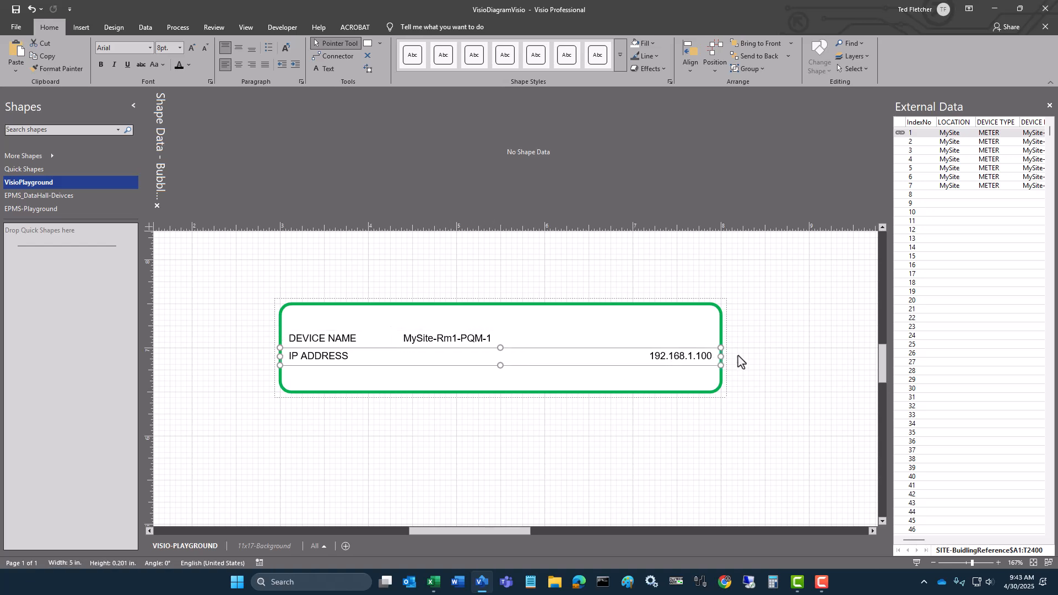
{"action": "left_click_drag", "start_coordinate": [722, 356], "coordinate": [488, 340]}
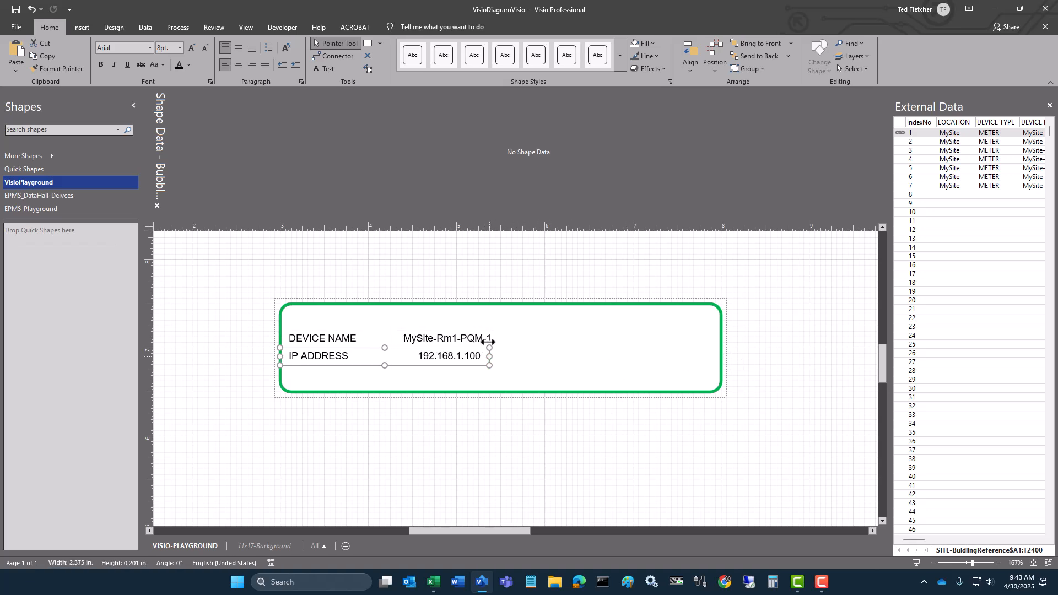
{"action": "left_click", "coordinate": [521, 414]}
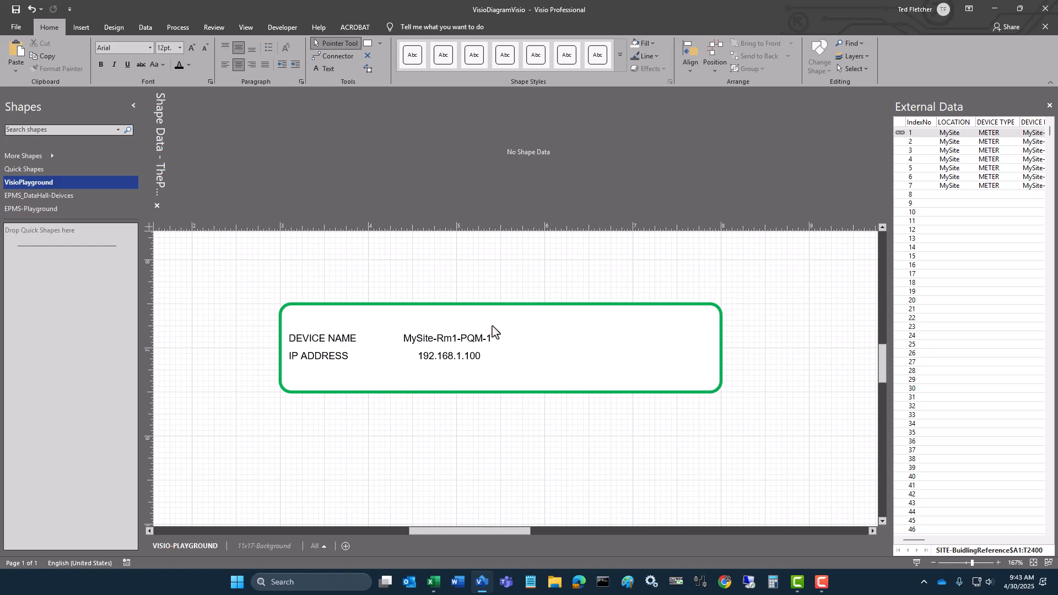
Step: Unlink external data row 1 from the green rectangle
{"action": "left_click", "coordinate": [466, 337]}
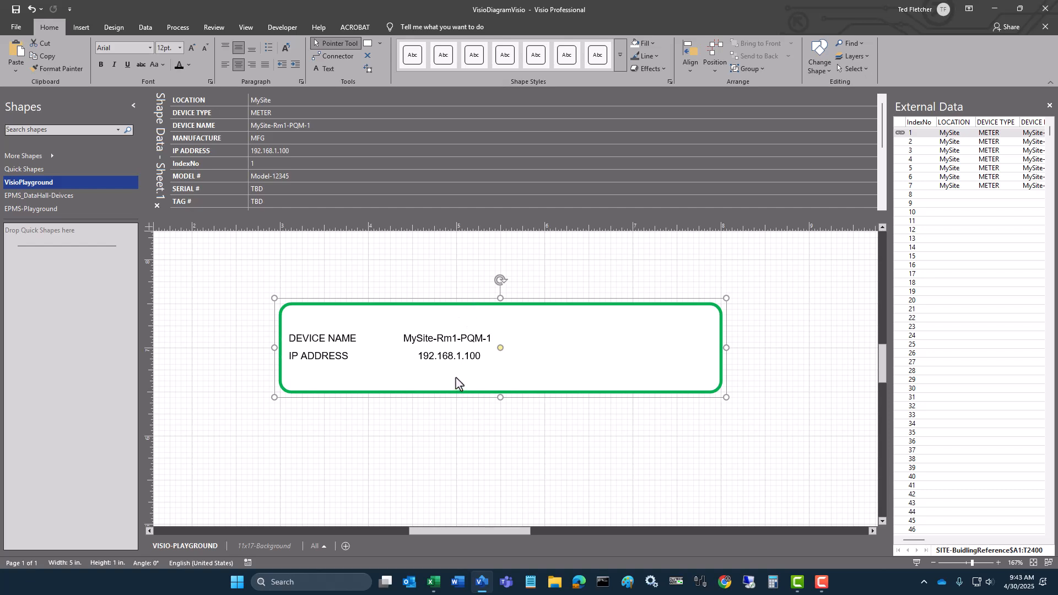
{"action": "left_click", "coordinate": [462, 425]}
{"action": "left_click", "coordinate": [480, 344]}
{"action": "right_click", "coordinate": [905, 135]}
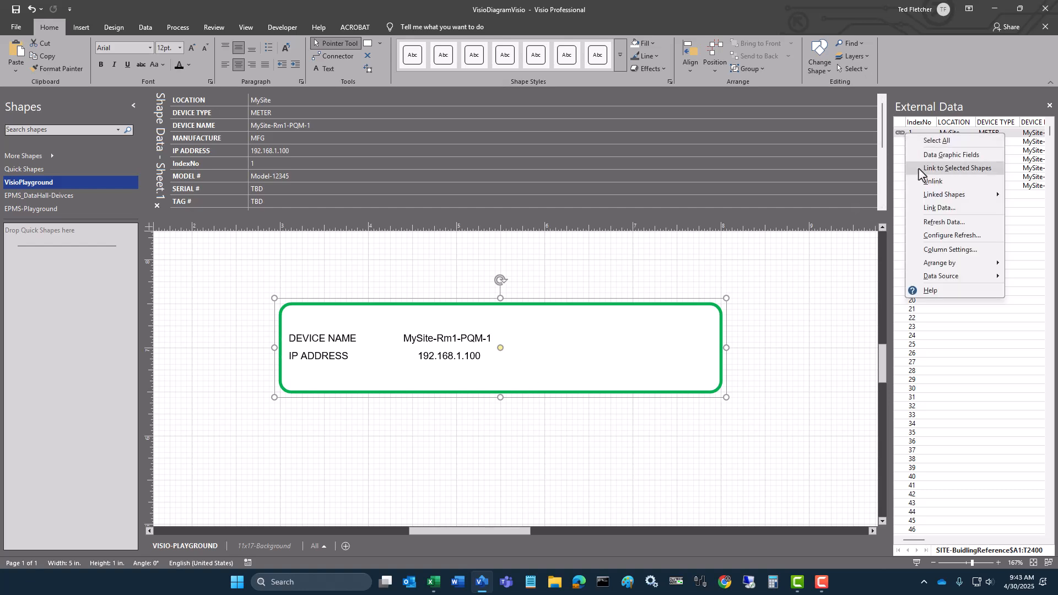
{"action": "left_click", "coordinate": [937, 182]}
{"action": "left_click", "coordinate": [749, 425]}
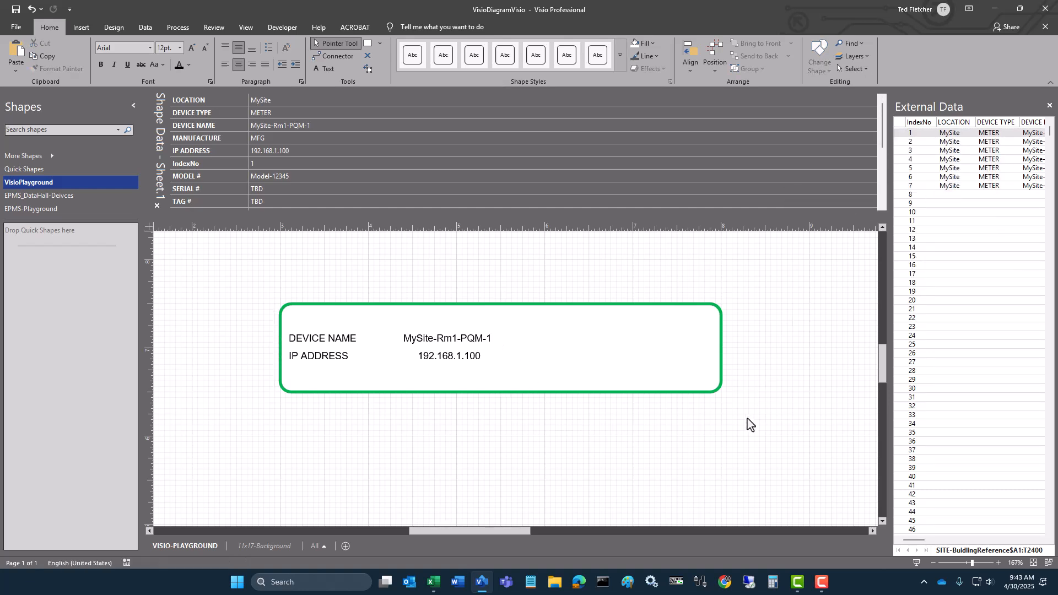
Step: Make the VisioPlayground stencil editable and move the green rectangle into it as a new master
{"action": "left_click", "coordinate": [457, 346]}
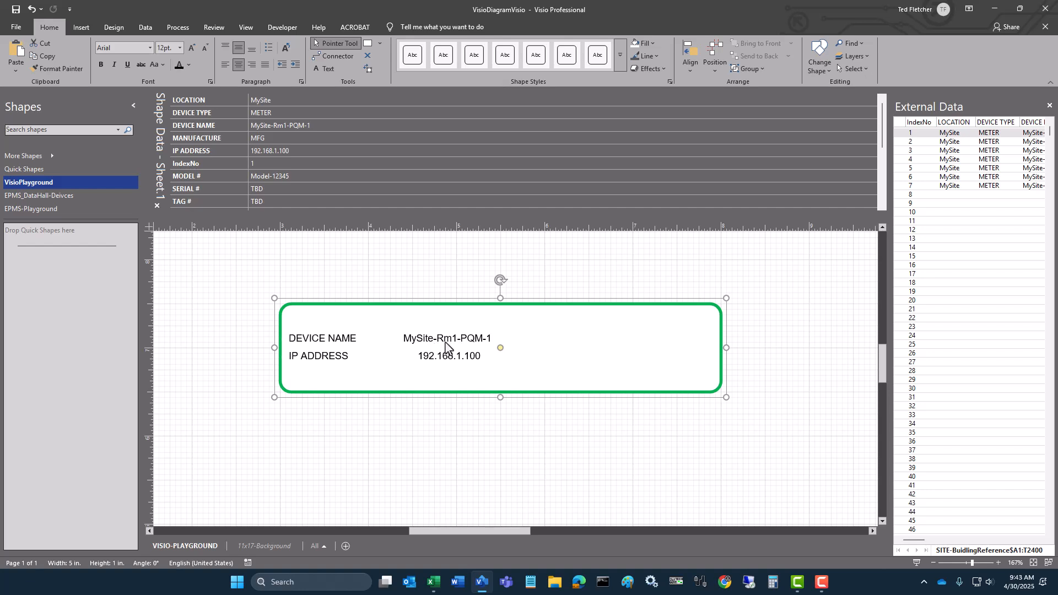
{"action": "left_click", "coordinate": [481, 425]}
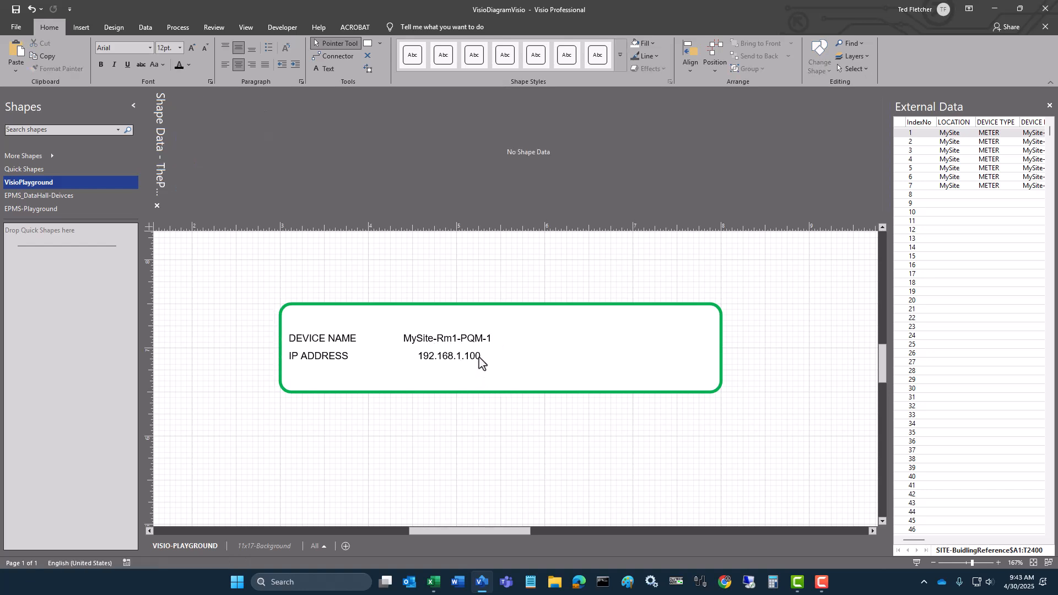
{"action": "left_click", "coordinate": [532, 348]}
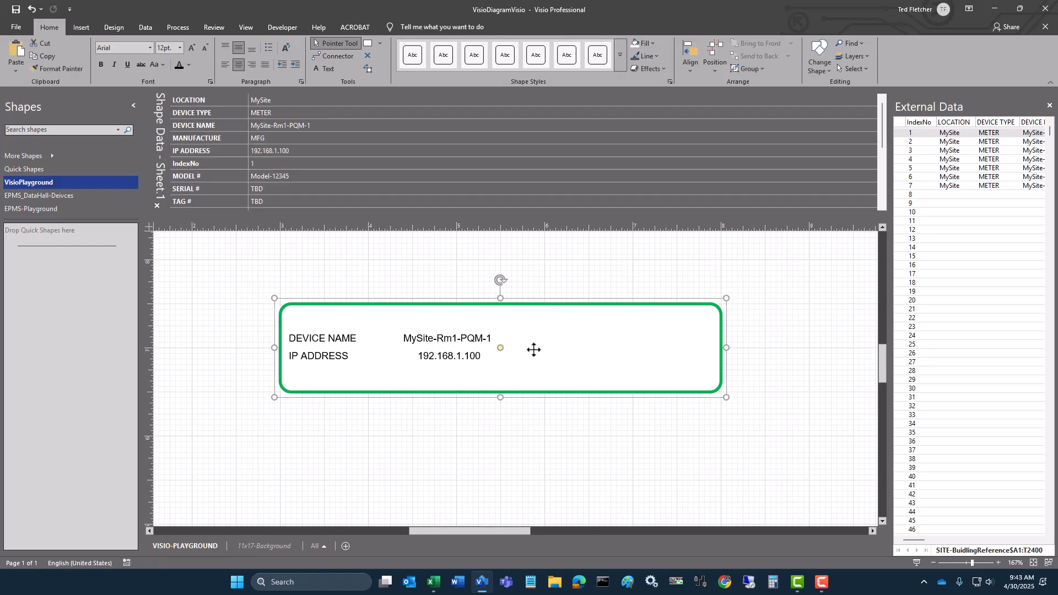
{"action": "right_click", "coordinate": [81, 182]}
{"action": "left_click", "coordinate": [91, 190]}
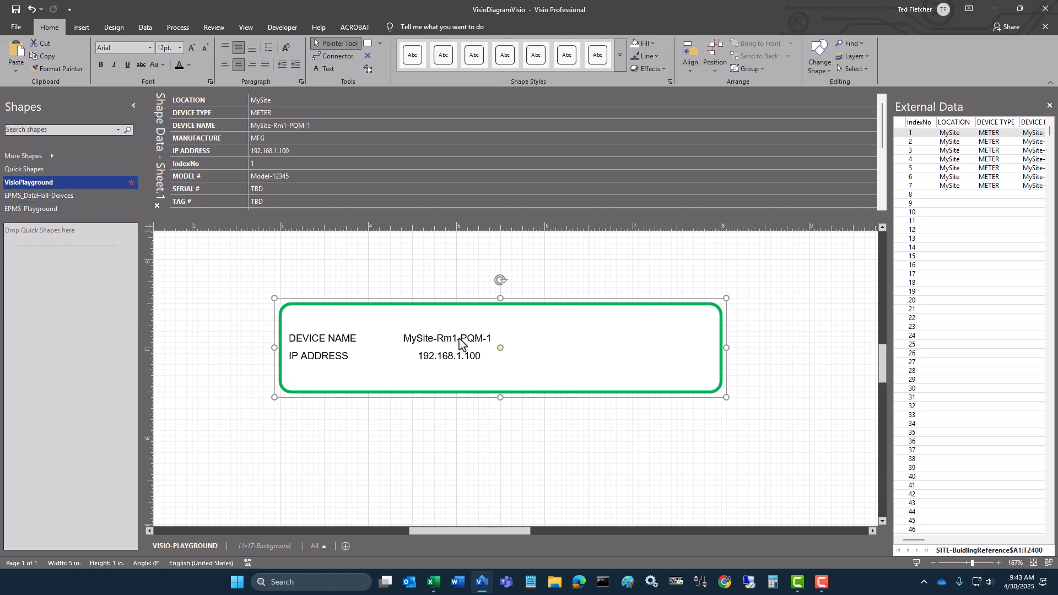
{"action": "left_click_drag", "start_coordinate": [460, 342], "coordinate": [71, 278]}
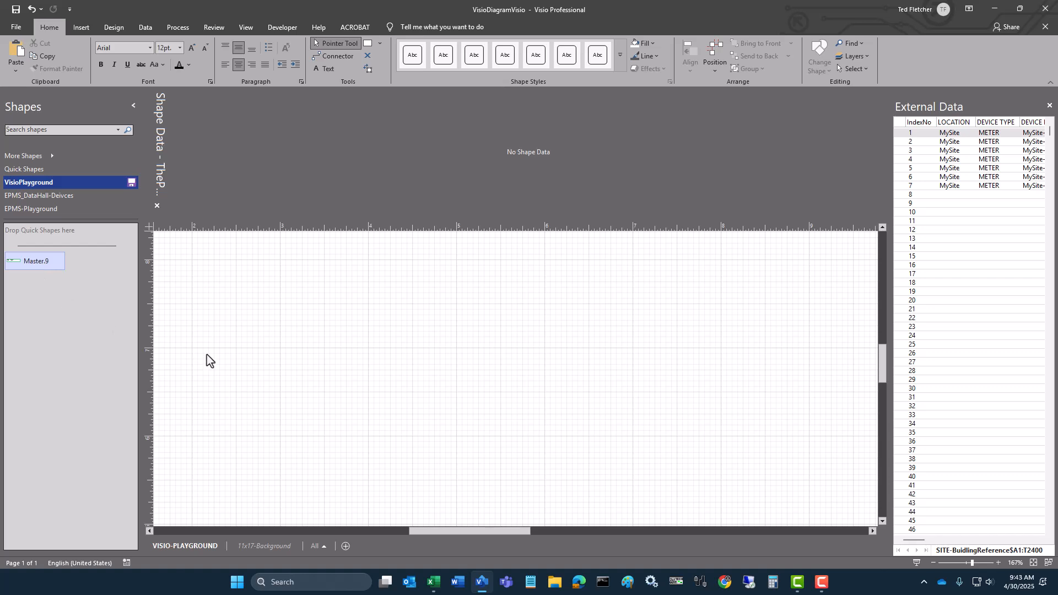
Step: Rename the new master VisioSmartStencil in its master properties
{"action": "right_click", "coordinate": [48, 263]}
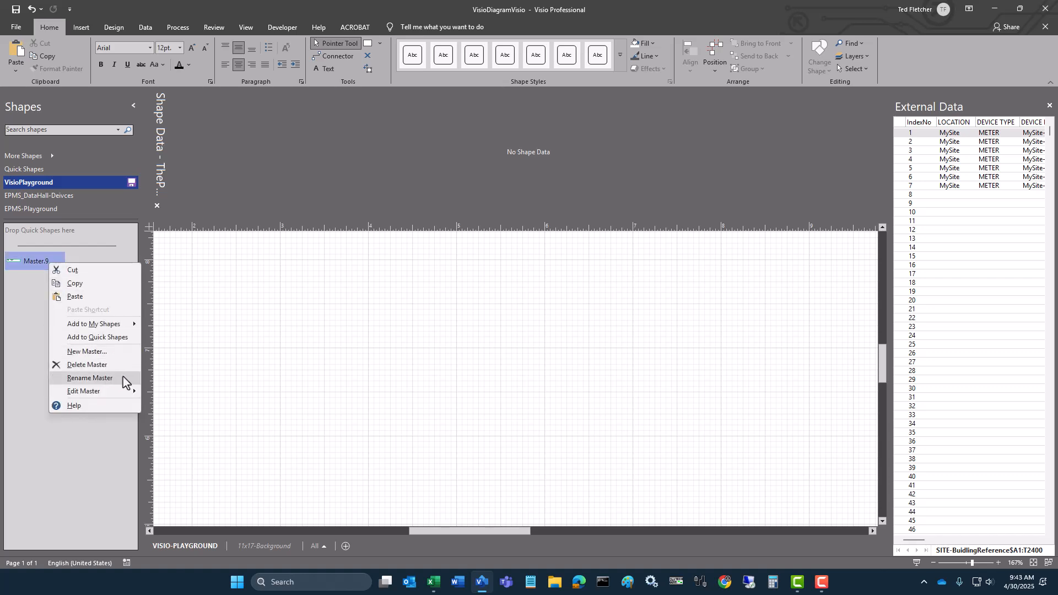
{"action": "left_click", "coordinate": [155, 398]}
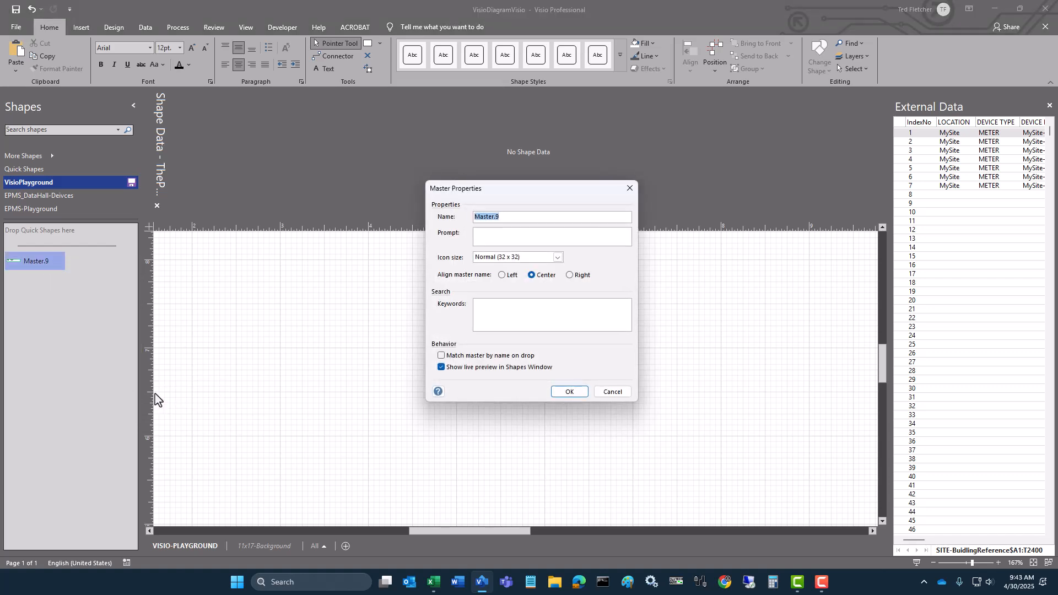
{"action": "type", "text": "VisioSmartStencil"}
{"action": "left_click", "coordinate": [561, 394]}
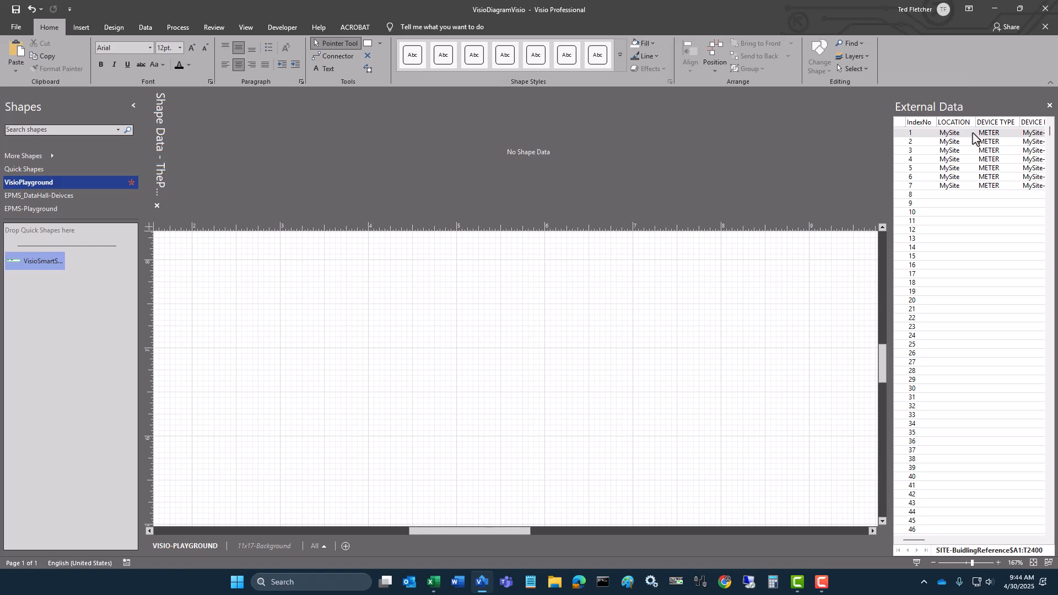
Step: Place VisioSmartStencil shapes linked to external data rows 1, 2 and 3 on the page, stacked vertically
{"action": "left_click_drag", "start_coordinate": [972, 137], "coordinate": [431, 311]}
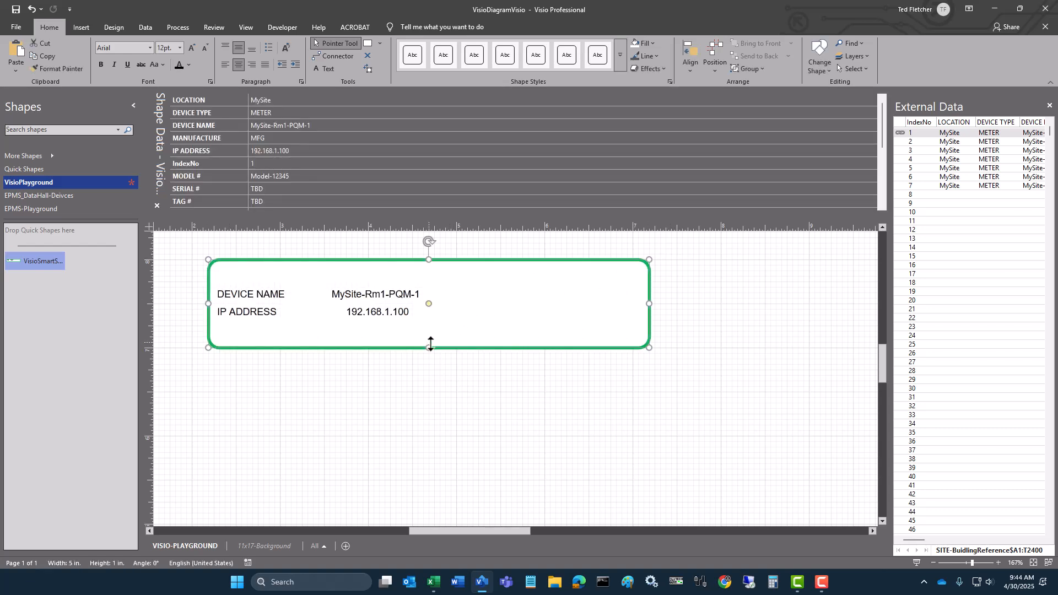
{"action": "mouse_move", "coordinate": [429, 348]}
{"action": "left_mouse_down"}
{"action": "mouse_move", "coordinate": [433, 310]}
{"action": "mouse_move", "coordinate": [411, 370]}
{"action": "mouse_move", "coordinate": [413, 448]}
{"action": "mouse_move", "coordinate": [424, 422]}
{"action": "mouse_move", "coordinate": [420, 299]}
{"action": "mouse_move", "coordinate": [419, 342]}
{"action": "mouse_move", "coordinate": [432, 345]}
{"action": "left_mouse_up"}
{"action": "left_click_drag", "start_coordinate": [940, 143], "coordinate": [428, 394]}
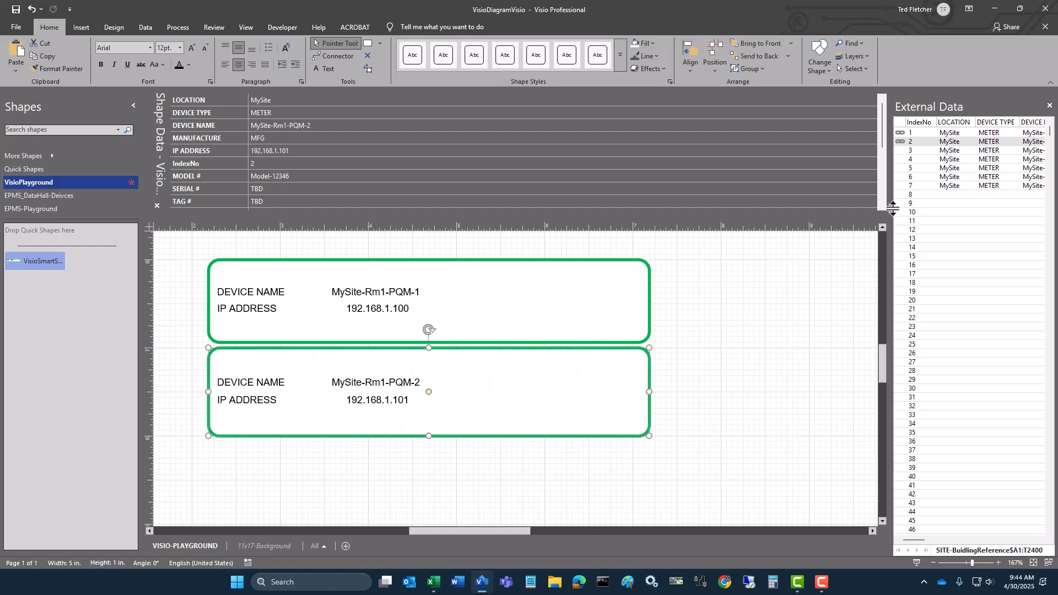
{"action": "left_click_drag", "start_coordinate": [942, 151], "coordinate": [430, 488]}
{"action": "scroll", "coordinate": [429, 487], "scroll_direction": "down", "scroll_amount": 2}
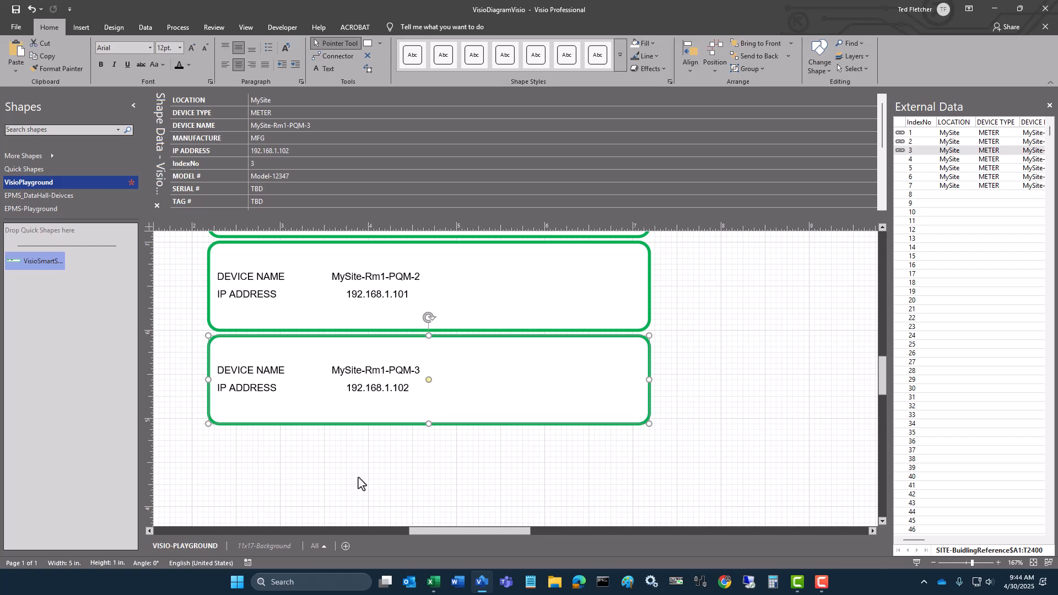
Step: Delete the three linked VisioSmartStencil shapes from the page
{"action": "scroll", "coordinate": [358, 484], "scroll_direction": "up", "scroll_amount": 3}
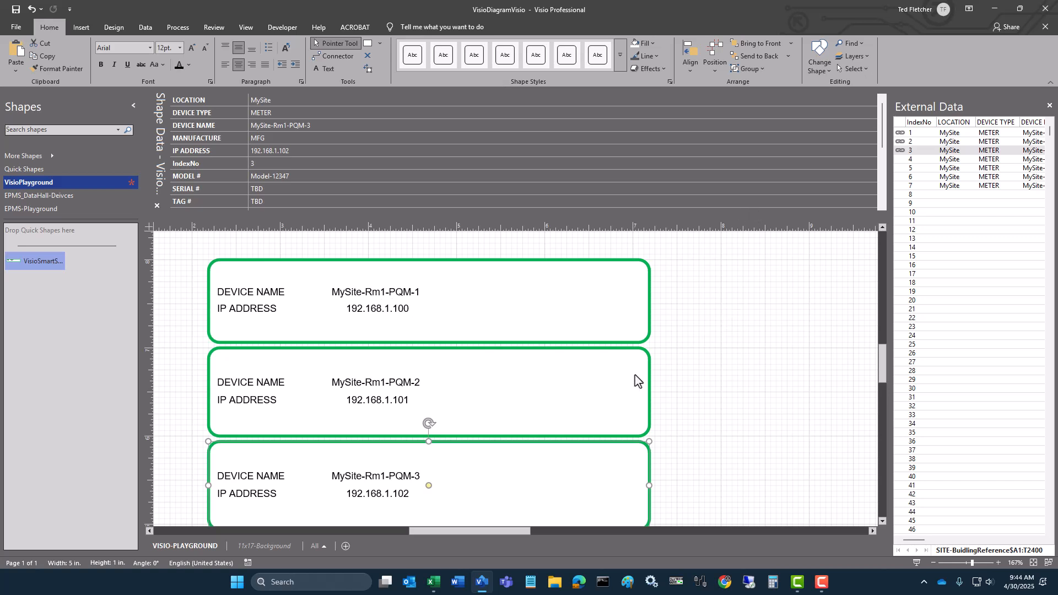
{"action": "scroll", "coordinate": [667, 368], "scroll_direction": "down", "scroll_amount": 1}
{"action": "left_click_drag", "start_coordinate": [699, 476], "coordinate": [184, 270]}
{"action": "scroll", "coordinate": [298, 296], "scroll_direction": "up", "scroll_amount": 2}
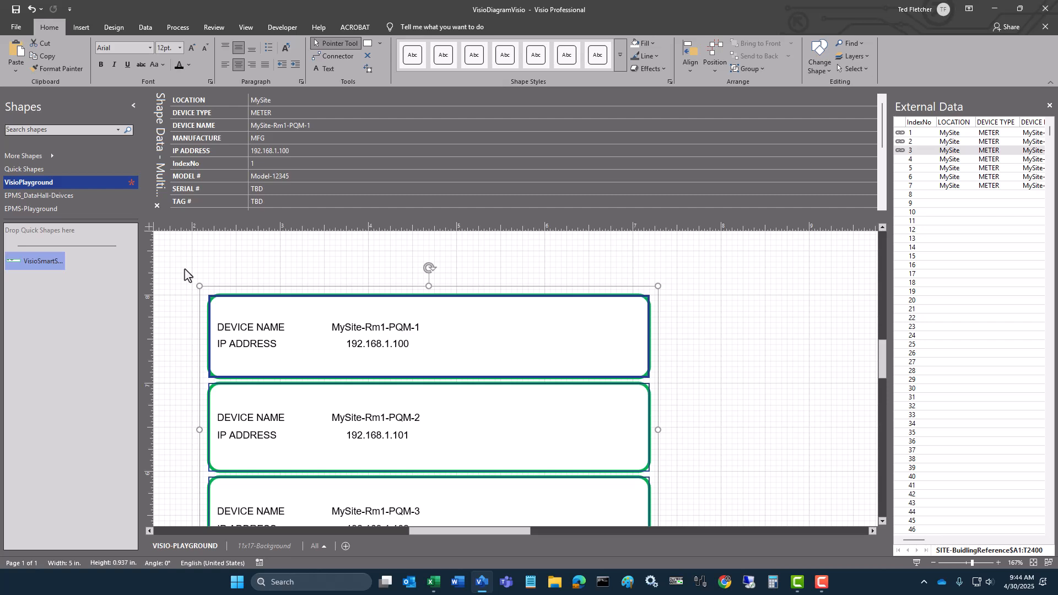
{"action": "key", "text": "Delete"}
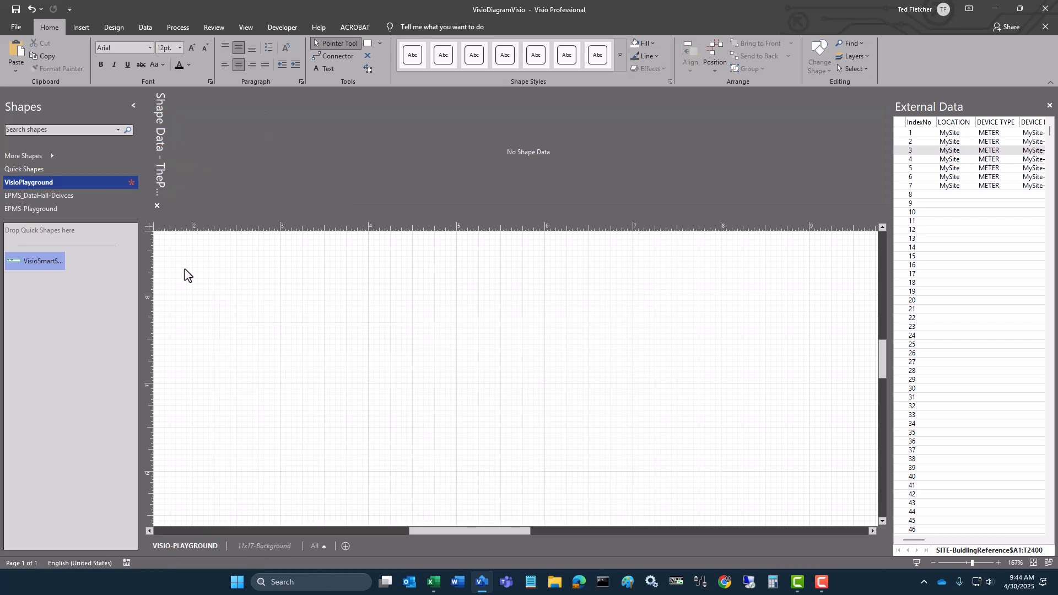
Step: Place a PLC-META shape from the EPMS-Playground stencil on the empty page
{"action": "left_click", "coordinate": [46, 211]}
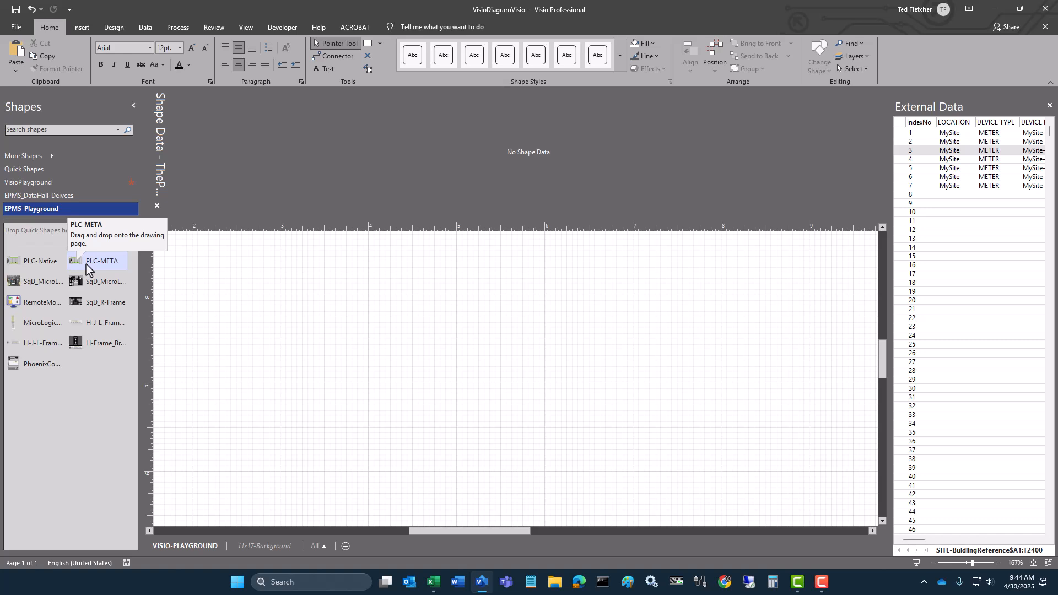
{"action": "left_click_drag", "start_coordinate": [86, 268], "coordinate": [478, 339]}
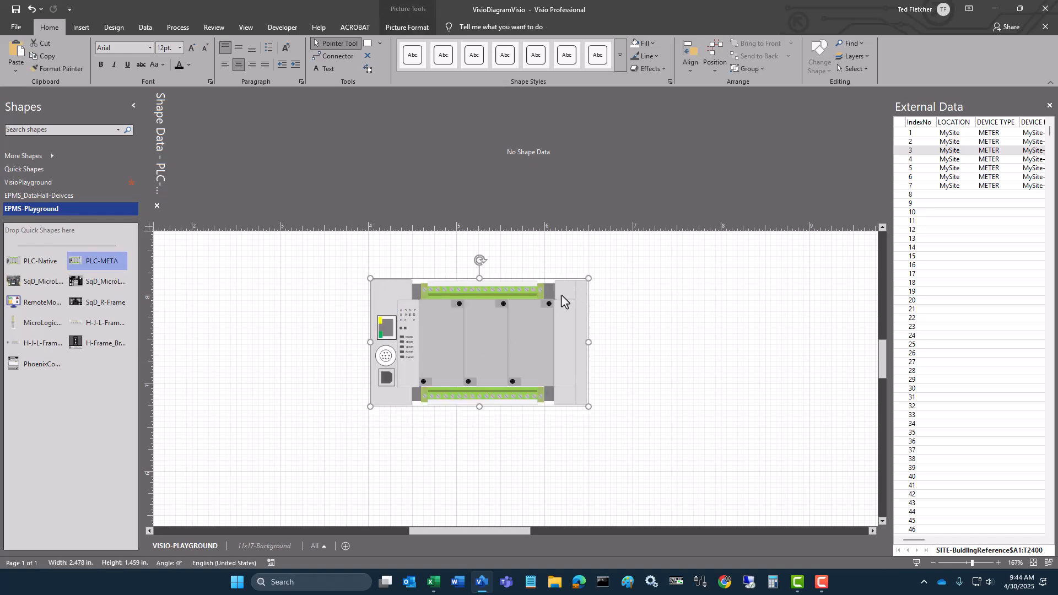
{"action": "left_click", "coordinate": [540, 431]}
{"action": "scroll", "coordinate": [513, 366], "scroll_direction": "up", "scroll_amount": 3}
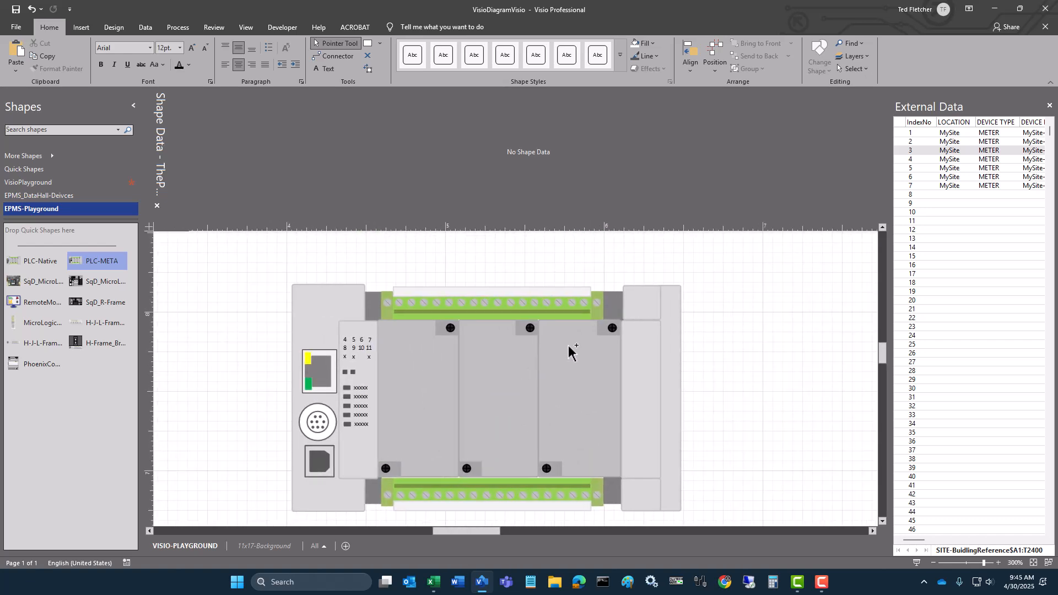
Step: Ungroup the PLC-META shape into its individual parts, accepting that its link to the master is severed
{"action": "left_click", "coordinate": [573, 351]}
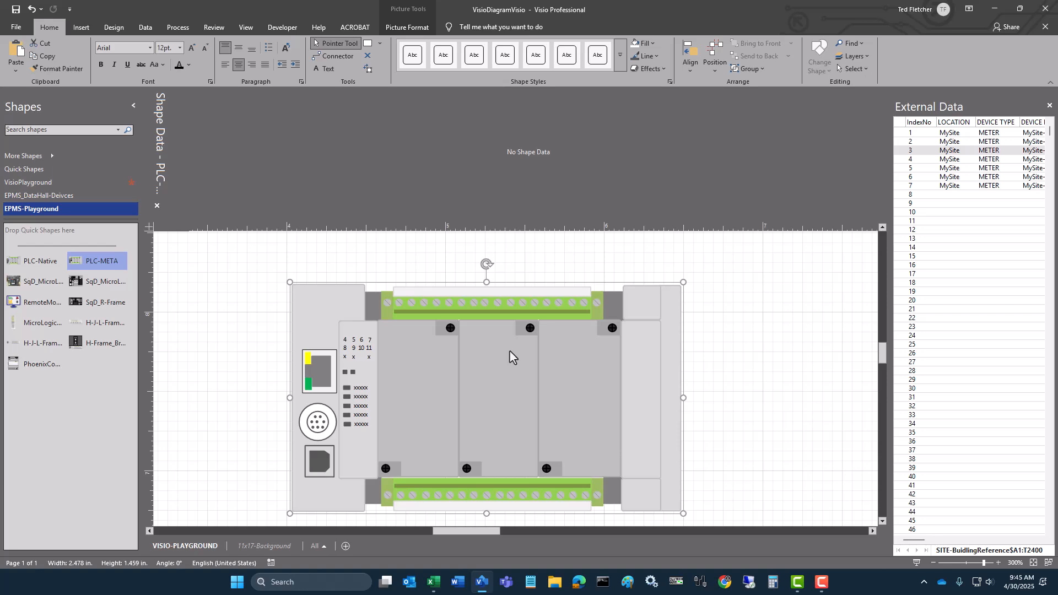
{"action": "scroll", "coordinate": [509, 357], "scroll_direction": "down", "scroll_amount": 1}
{"action": "right_click", "coordinate": [531, 344]}
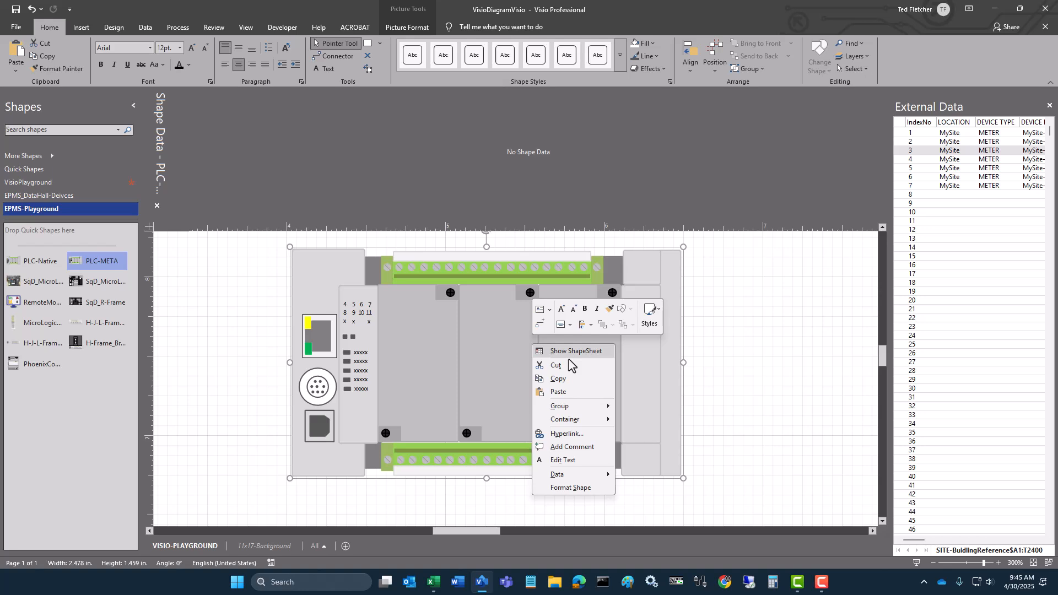
{"action": "mouse_move", "coordinate": [598, 409]}
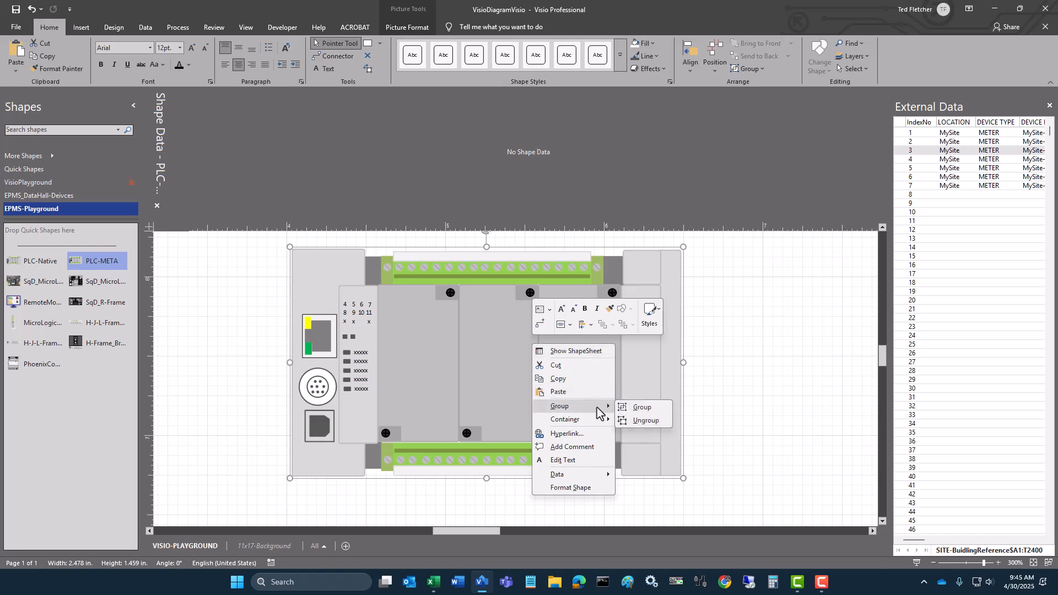
{"action": "left_click", "coordinate": [651, 424]}
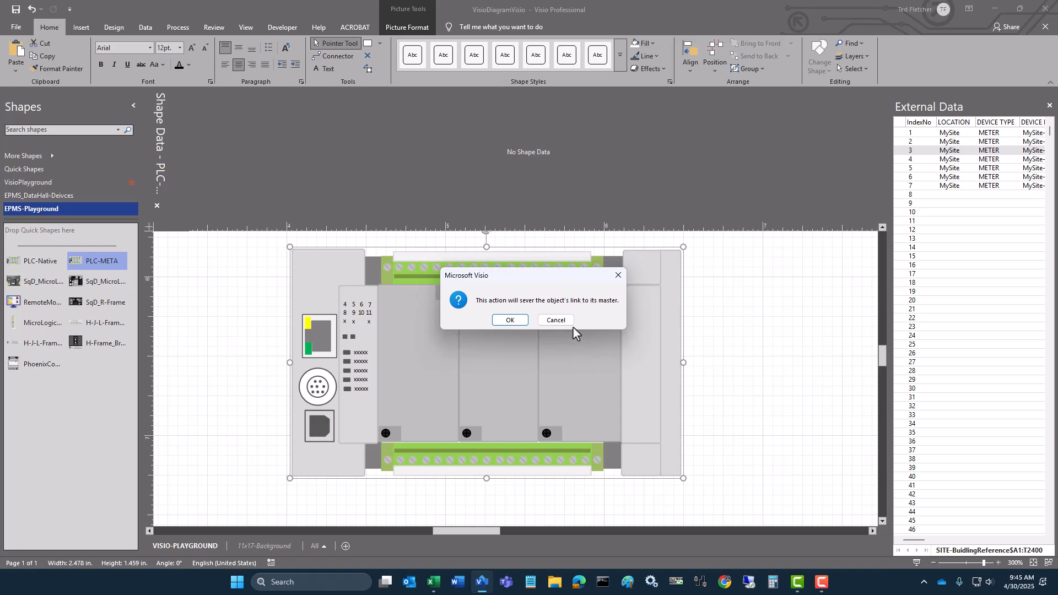
{"action": "left_click", "coordinate": [509, 319]}
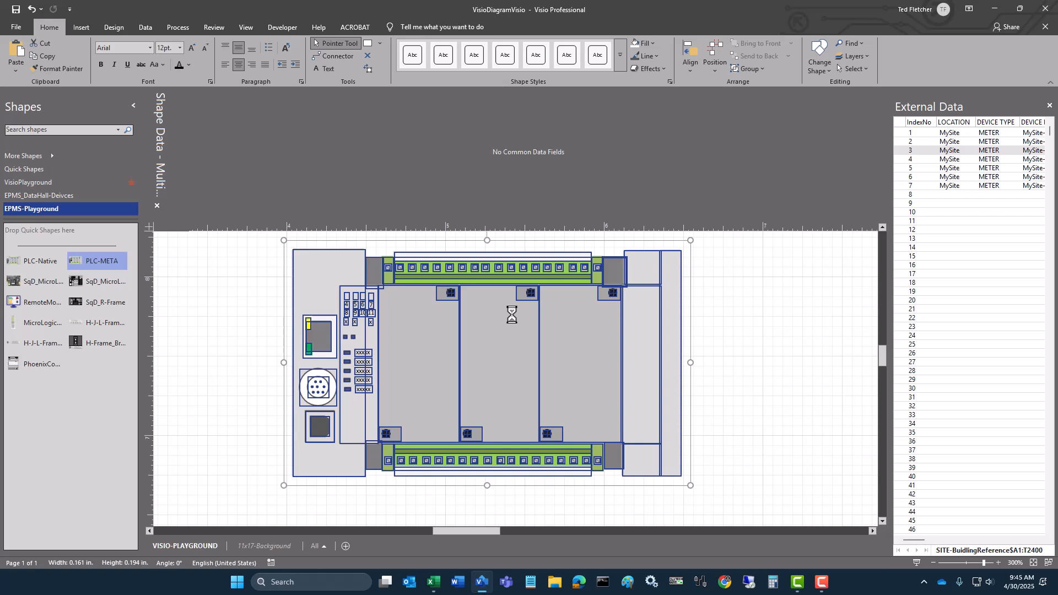
Step: Select all the loose PLC parts and group them into one shape
{"action": "left_click", "coordinate": [730, 425]}
{"action": "left_click_drag", "start_coordinate": [729, 505], "coordinate": [235, 287]}
{"action": "scroll", "coordinate": [259, 289], "scroll_direction": "down", "scroll_amount": 1}
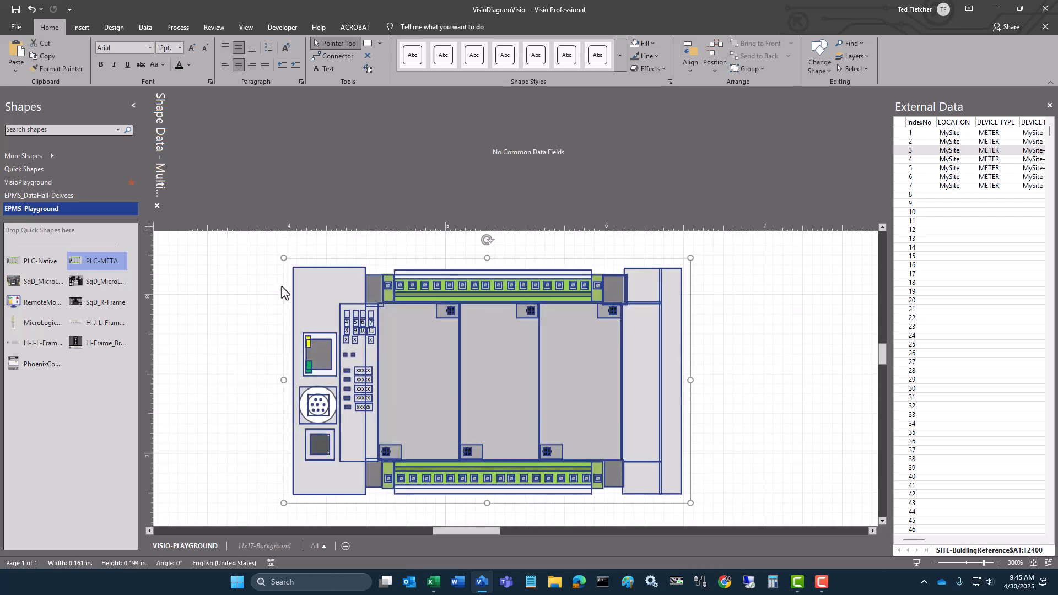
{"action": "right_click", "coordinate": [550, 355]}
{"action": "mouse_move", "coordinate": [606, 412]}
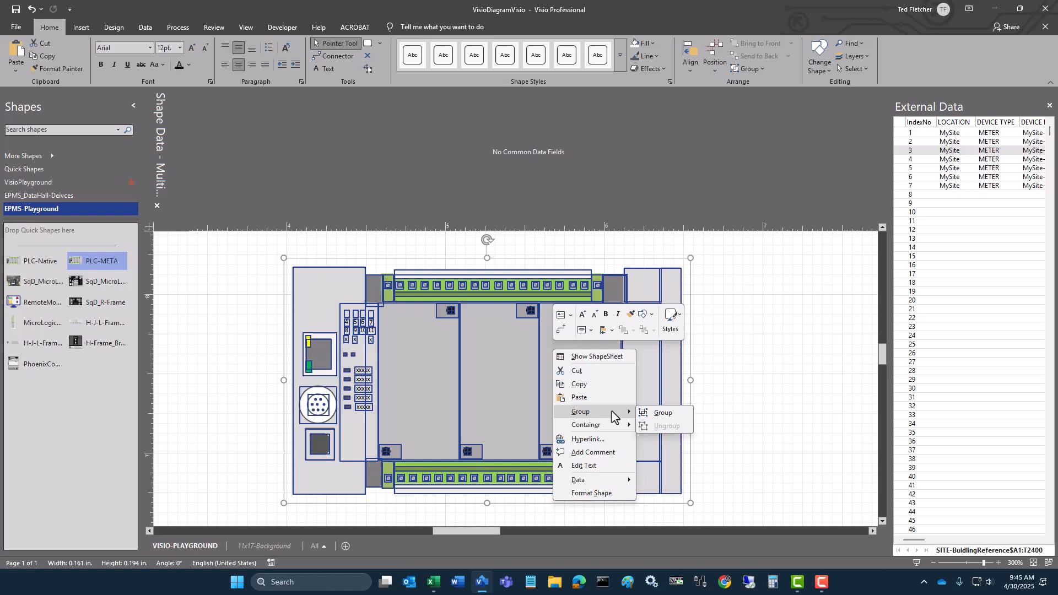
{"action": "left_click", "coordinate": [662, 413]}
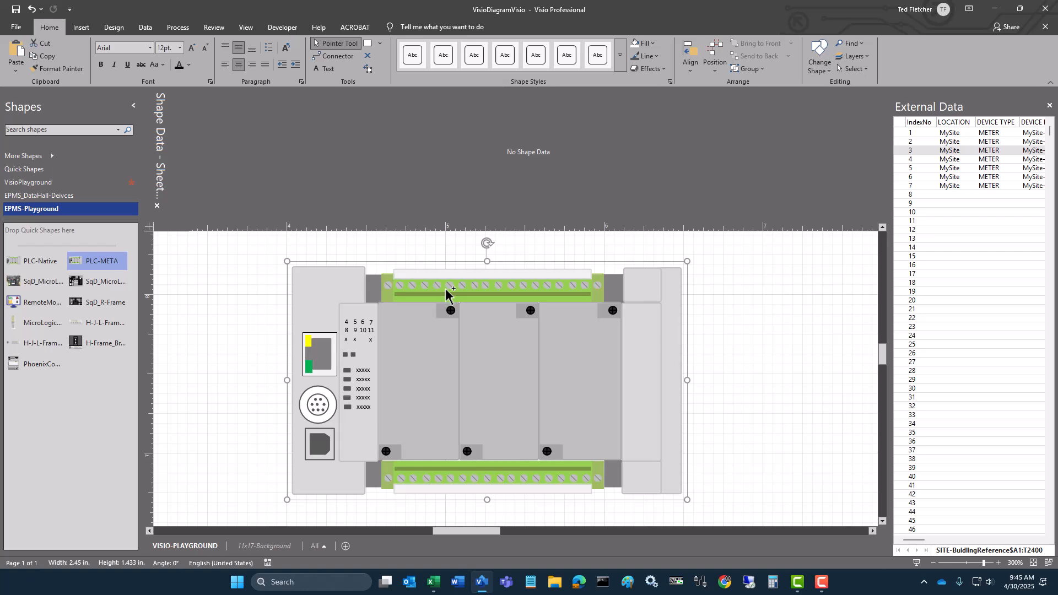
Step: Try enlarging a duplicate of the grouped PLC to about 5.08 by 2.97 in, and delete the duplicate
{"action": "scroll", "coordinate": [463, 370], "scroll_direction": "down", "scroll_amount": 3}
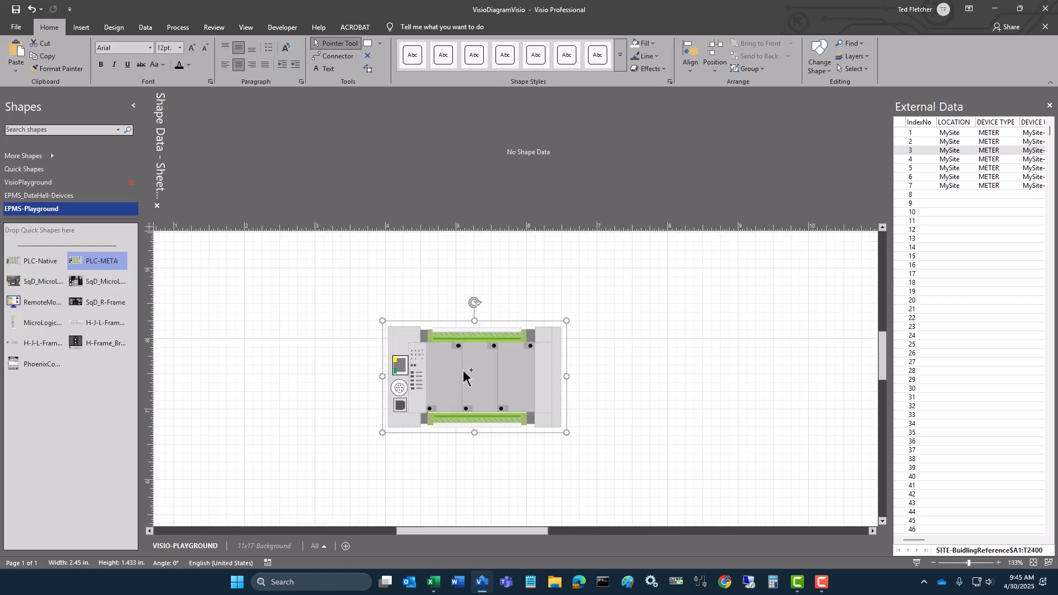
{"action": "left_click_drag", "start_coordinate": [468, 368], "coordinate": [478, 297]}
{"action": "key", "text": "ctrl+d"}
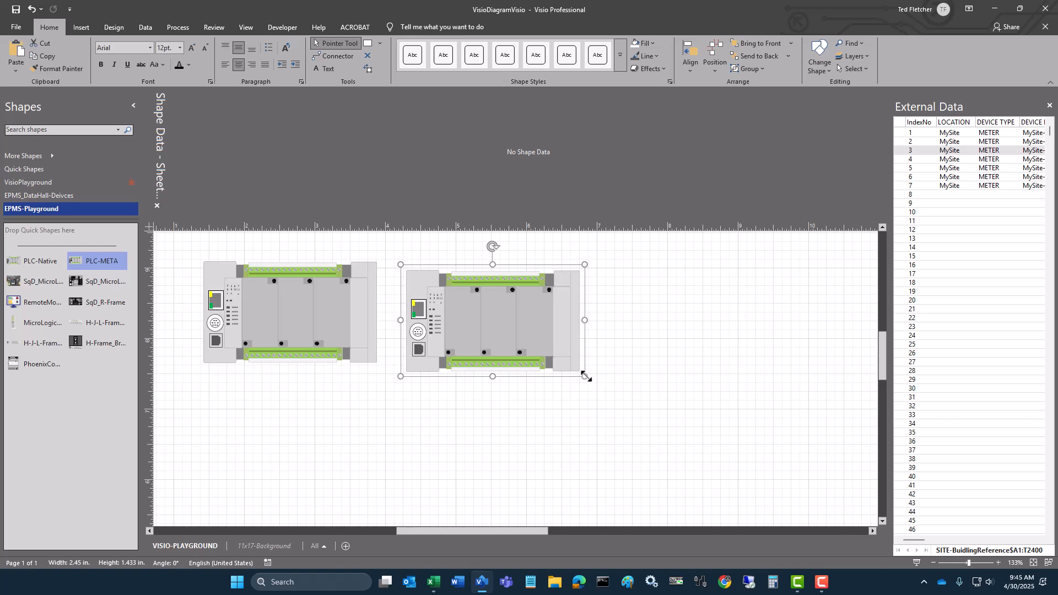
{"action": "left_click_drag", "start_coordinate": [588, 377], "coordinate": [769, 468]}
{"action": "scroll", "coordinate": [455, 330], "scroll_direction": "up", "scroll_amount": 3}
{"action": "scroll", "coordinate": [460, 326], "scroll_direction": "down", "scroll_amount": 3}
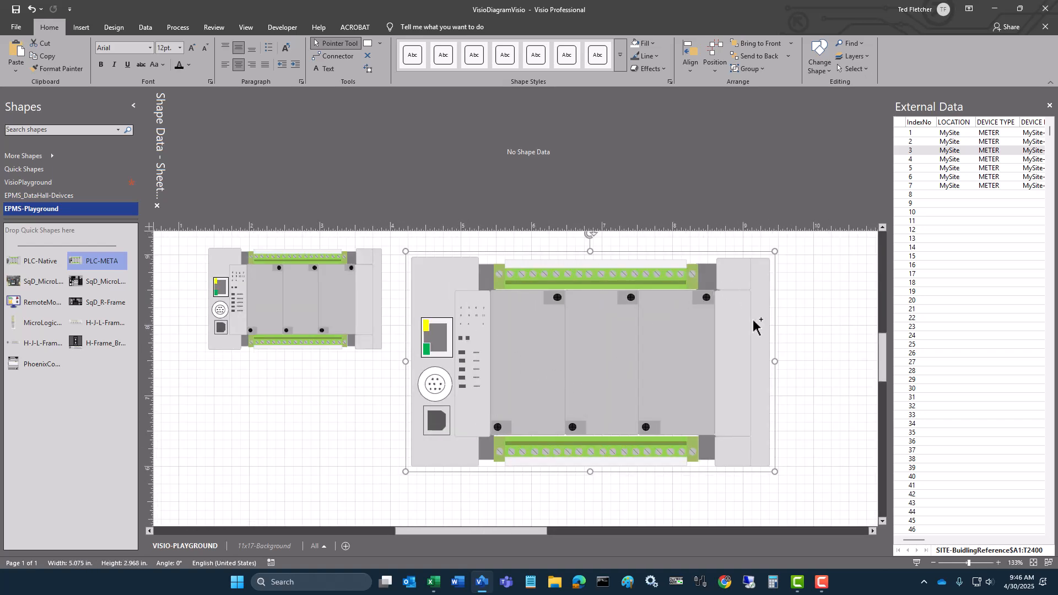
{"action": "key", "text": "Delete"}
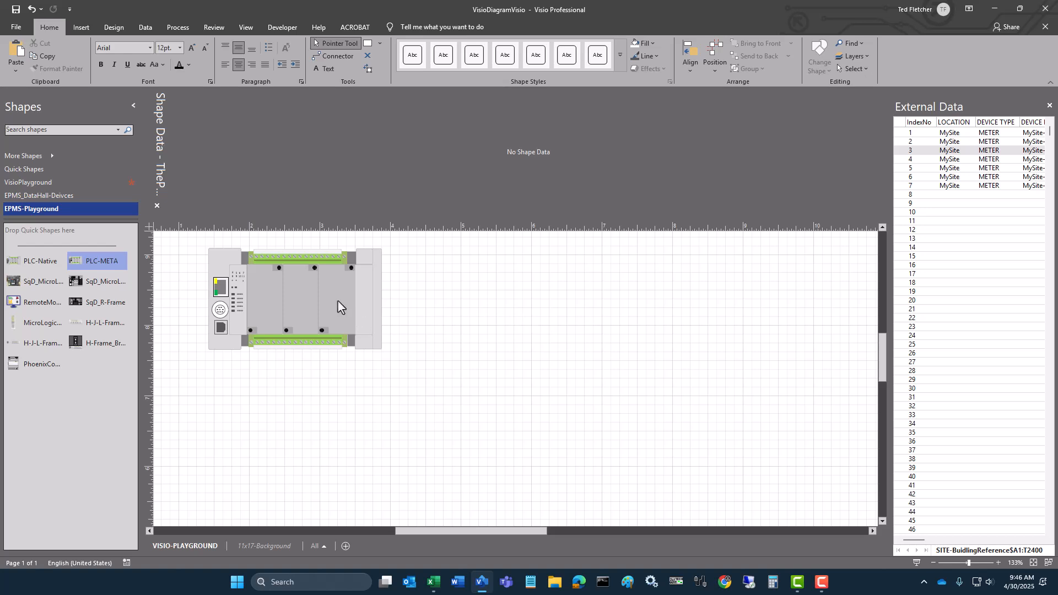
Step: Paste the copied PLC group as Picture (Enhanced Metafile) beside the original, and delete the original group
{"action": "left_click", "coordinate": [338, 304]}
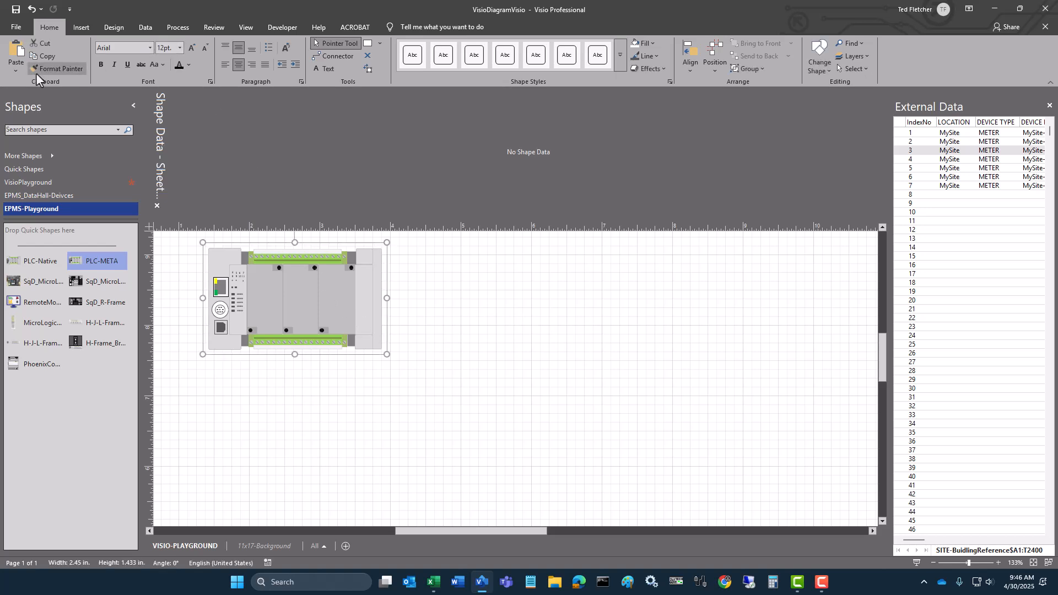
{"action": "left_click", "coordinate": [16, 68]}
{"action": "left_click", "coordinate": [27, 97]}
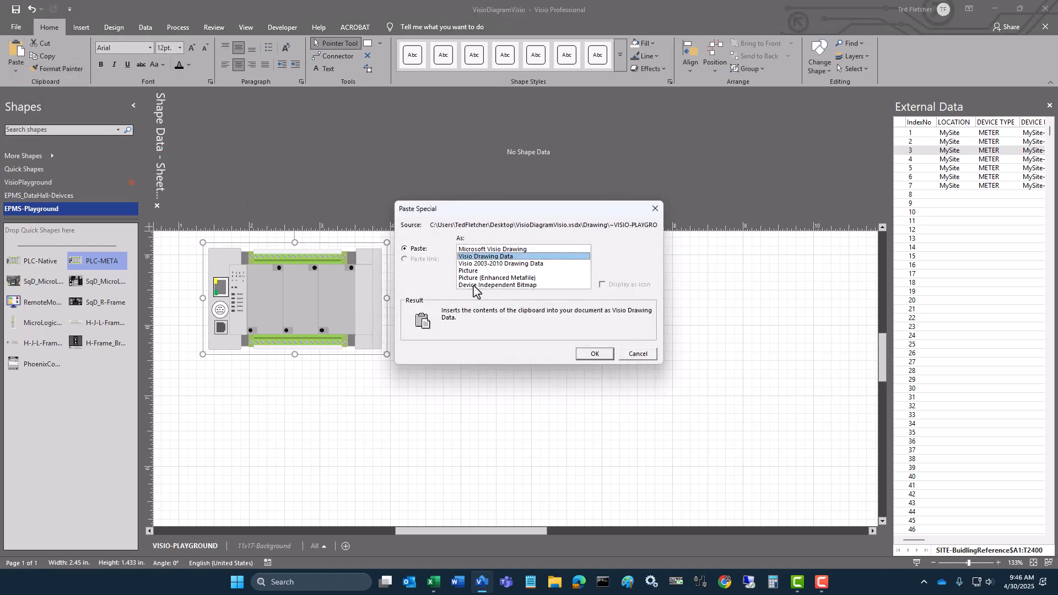
{"action": "left_click", "coordinate": [477, 271]}
{"action": "left_click", "coordinate": [495, 278]}
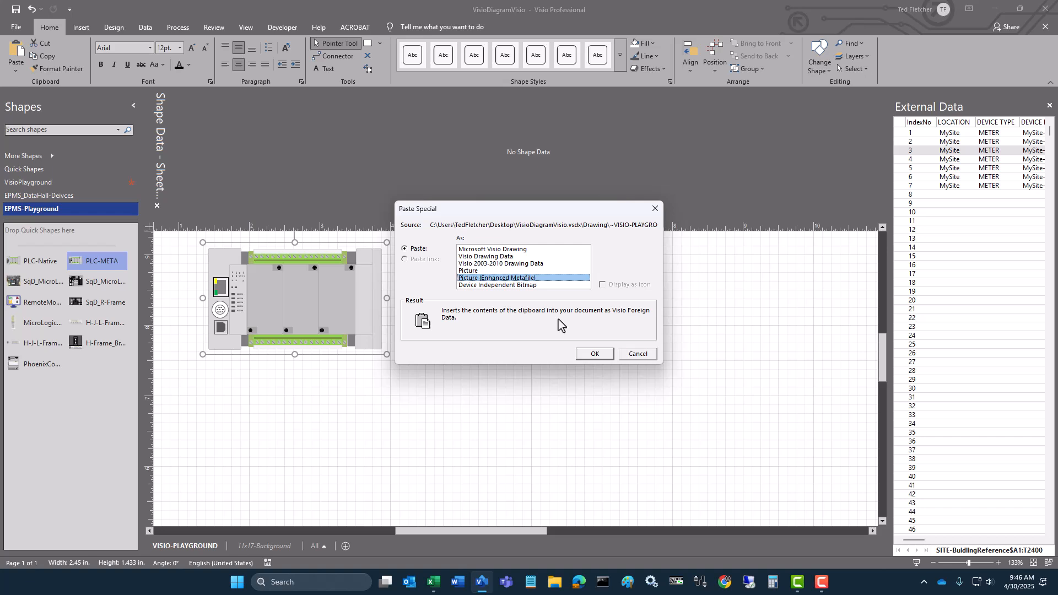
{"action": "left_click", "coordinate": [594, 353]}
{"action": "left_click_drag", "start_coordinate": [511, 367], "coordinate": [500, 328]}
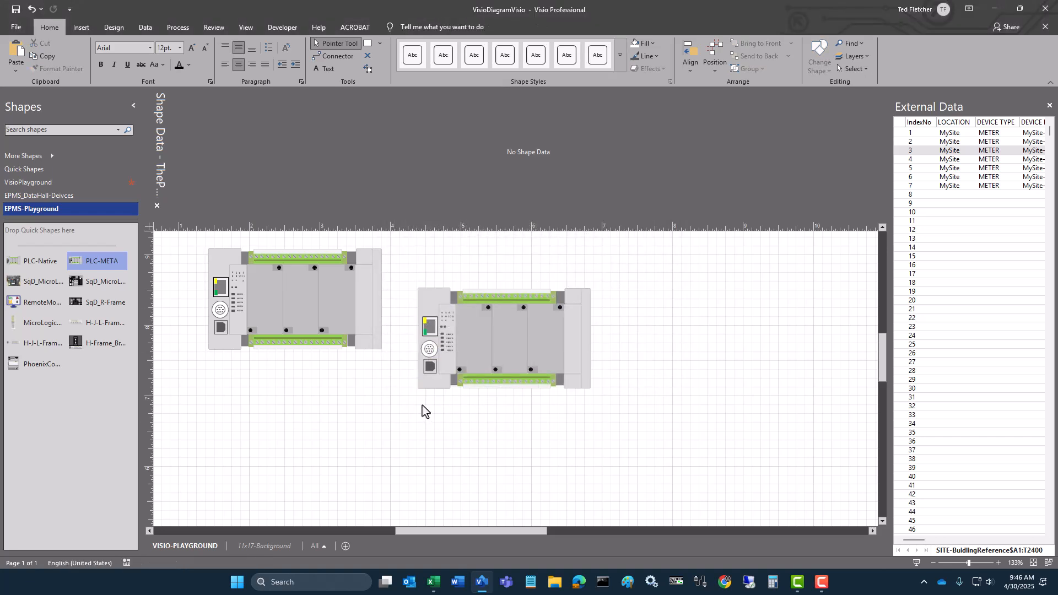
{"action": "left_click", "coordinate": [316, 314]}
{"action": "key", "text": "Delete"}
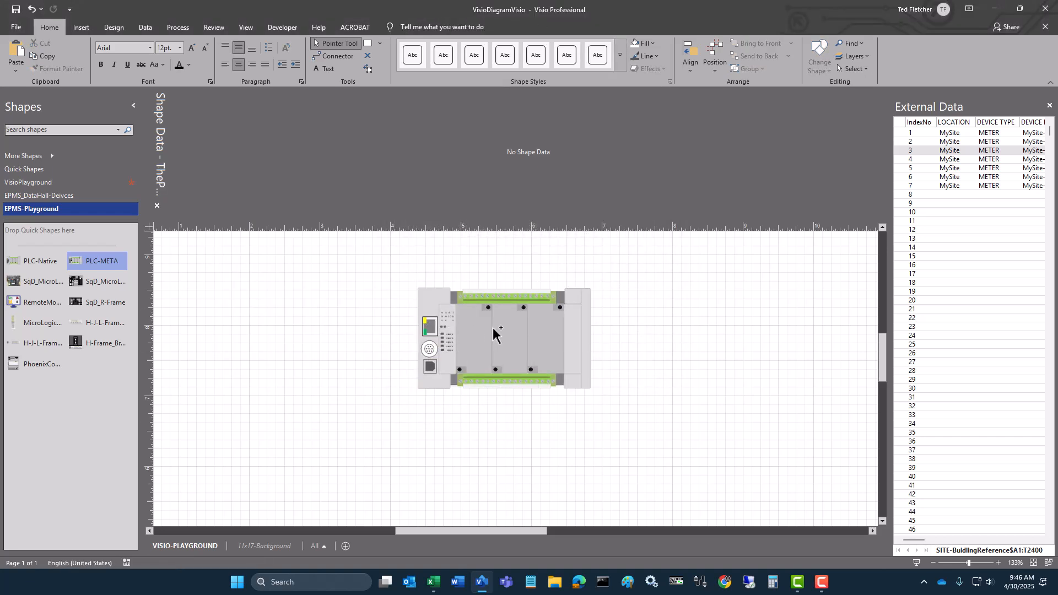
Step: Define two string shape data properties, LOCATION and IP ADDRESS, on the PLC metafile picture
{"action": "scroll", "coordinate": [496, 338], "scroll_direction": "up", "scroll_amount": 4, "text": "ctrl"}
{"action": "scroll", "coordinate": [498, 337], "scroll_direction": "up", "scroll_amount": 2, "text": "ctrl"}
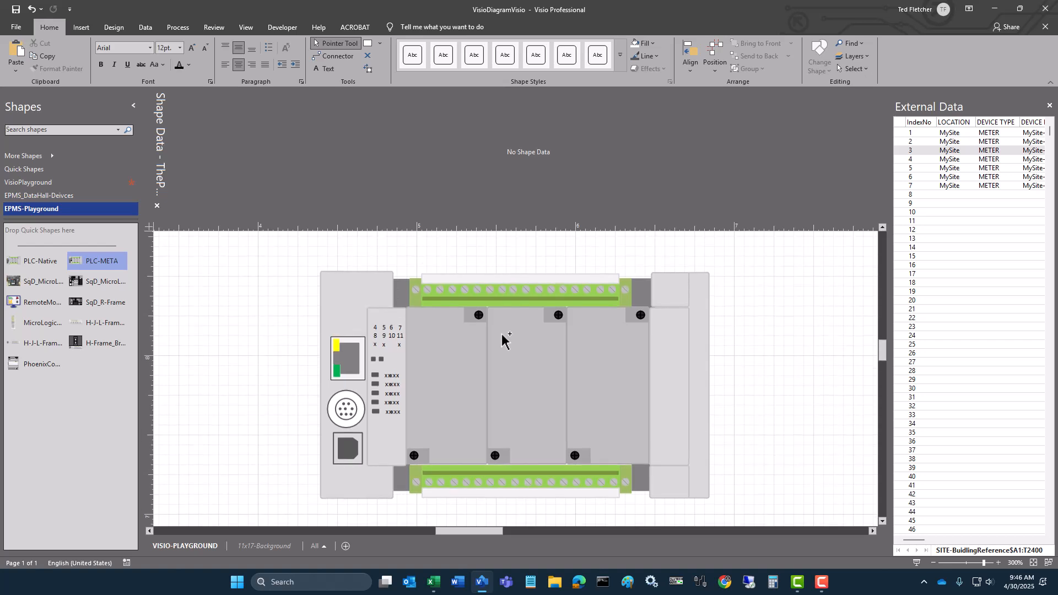
{"action": "left_click", "coordinate": [501, 338]}
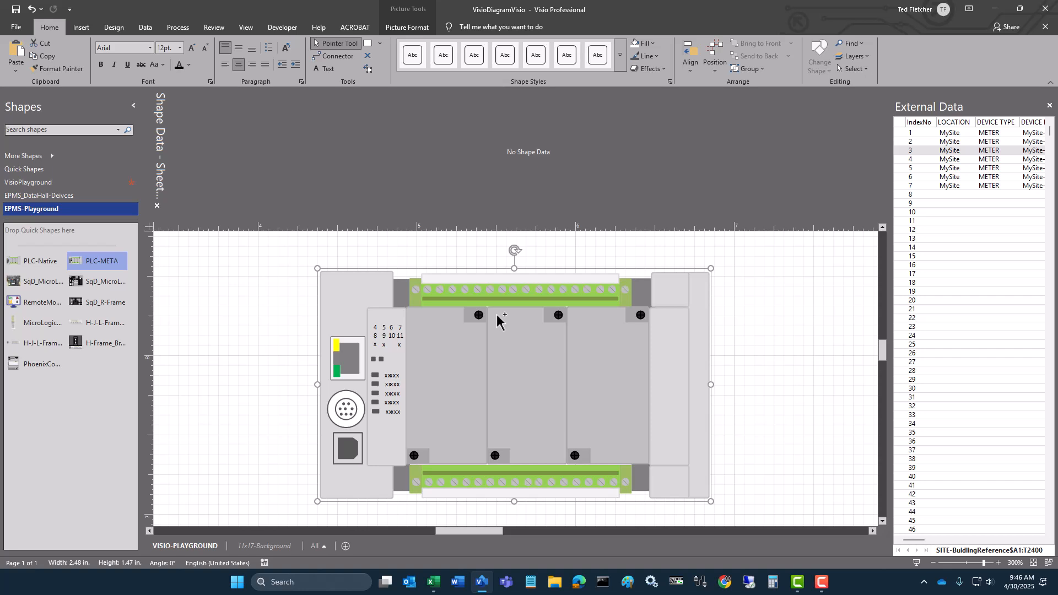
{"action": "right_click", "coordinate": [497, 313]}
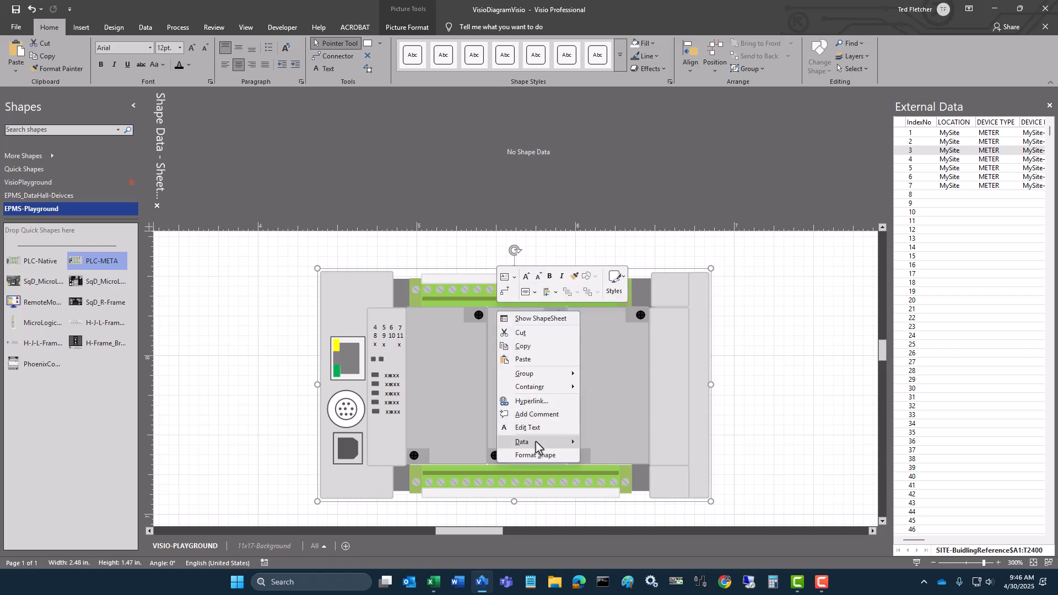
{"action": "mouse_move", "coordinate": [573, 442]}
{"action": "left_click", "coordinate": [609, 457]}
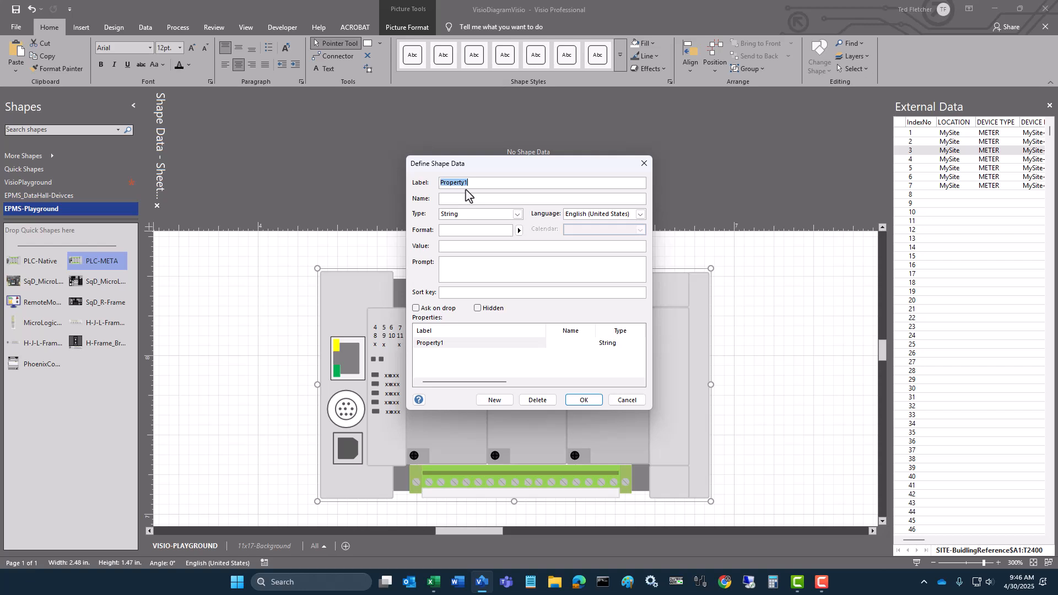
{"action": "type", "text": "LOCATION"}
{"action": "left_click", "coordinate": [499, 401]}
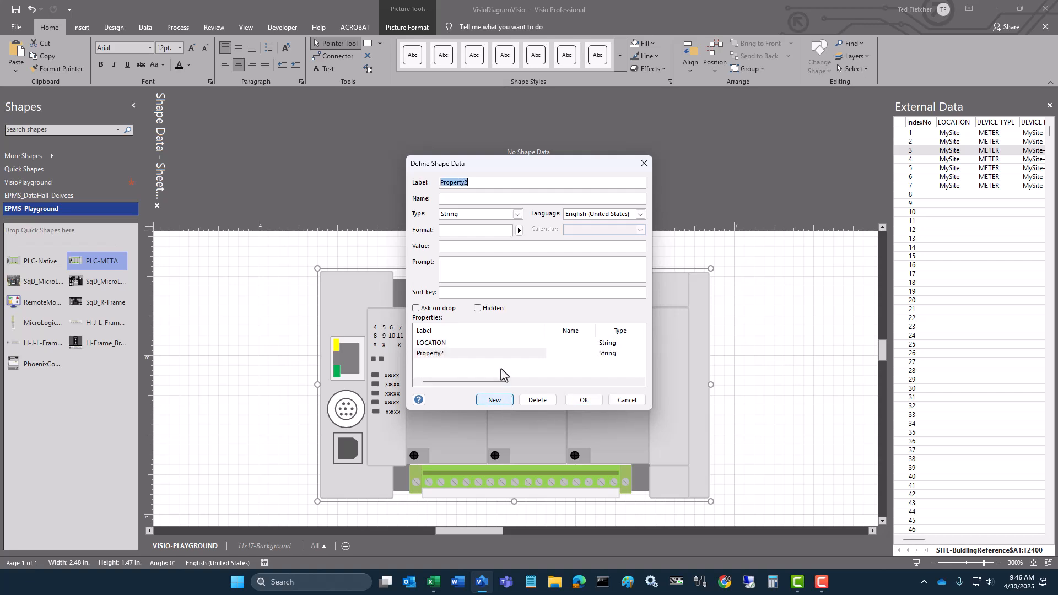
{"action": "type", "text": "IP ADDRESS"}
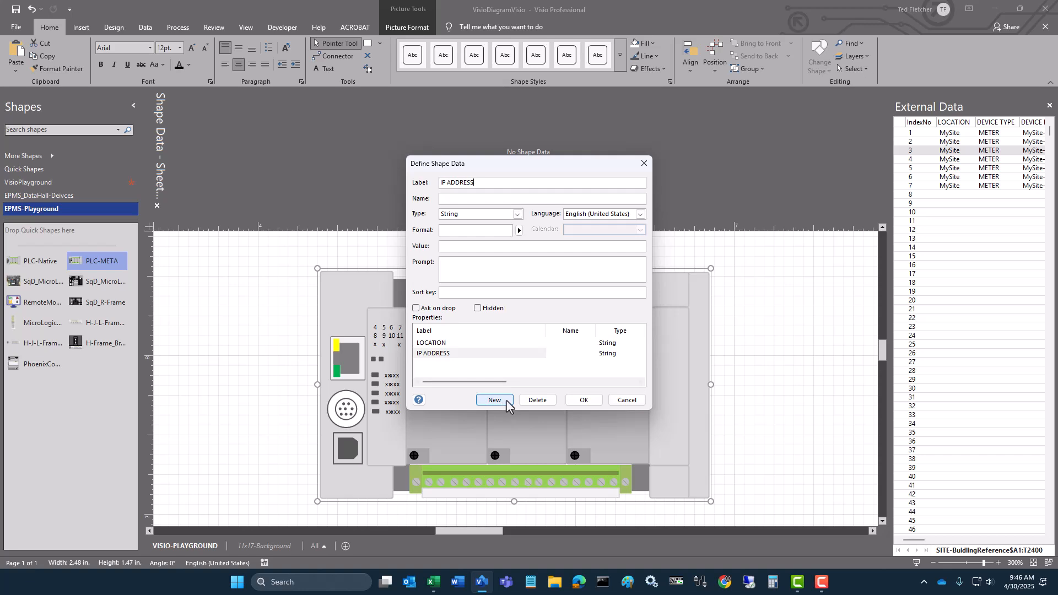
{"action": "left_click", "coordinate": [583, 401]}
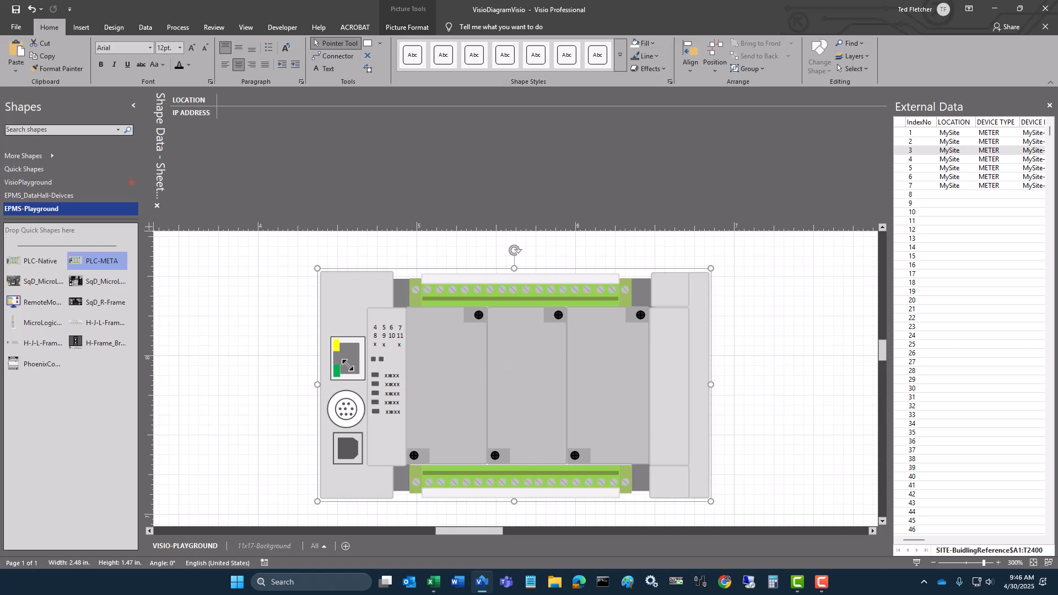
Step: Start a new data graphic for the PLC metafile picture with an item showing the LOCATION field as text
{"action": "right_click", "coordinate": [427, 326]}
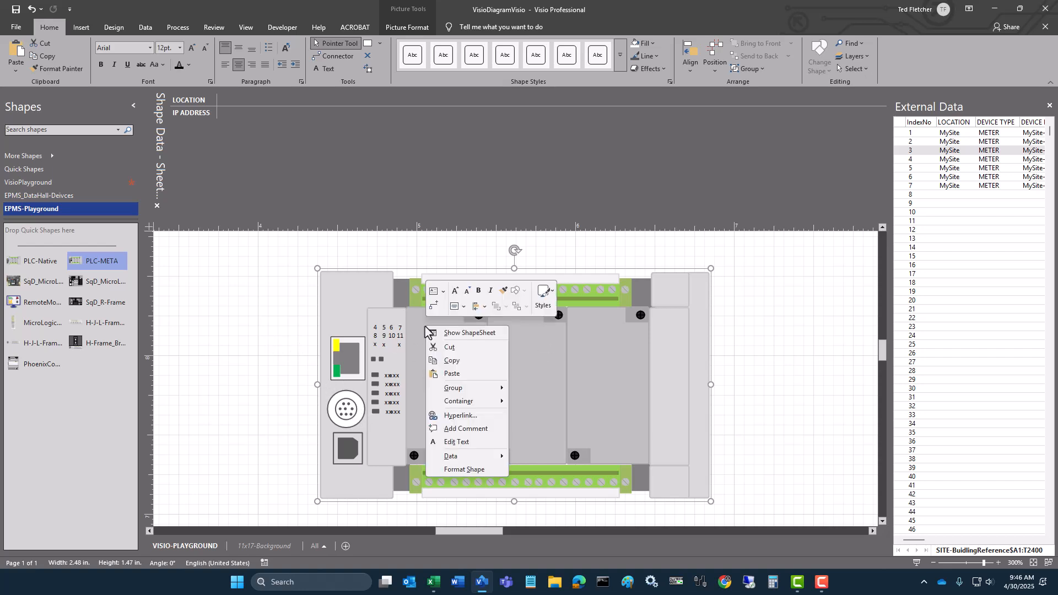
{"action": "mouse_move", "coordinate": [479, 457]}
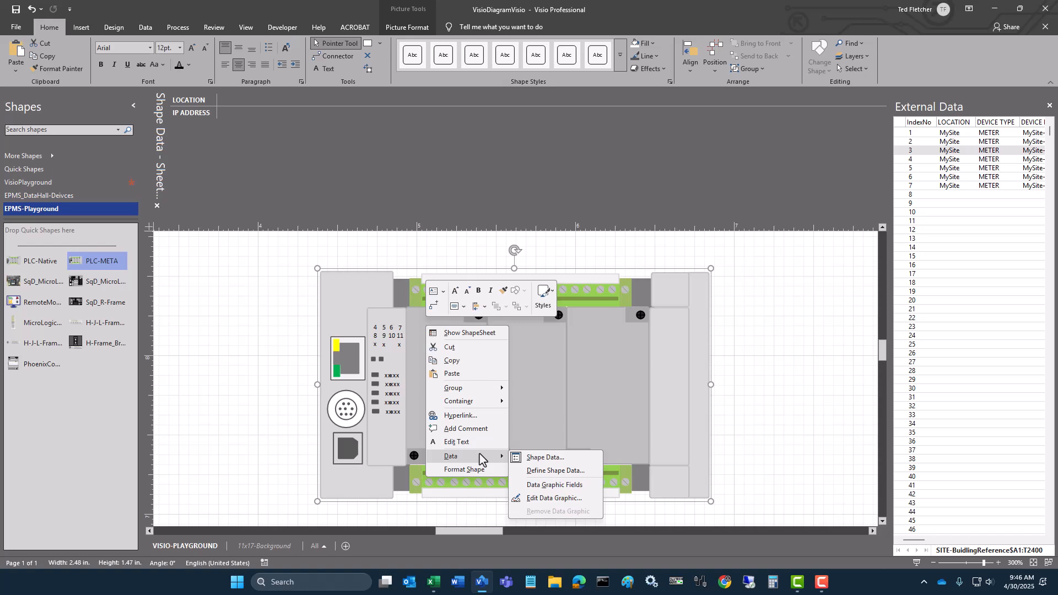
{"action": "left_click", "coordinate": [549, 498]}
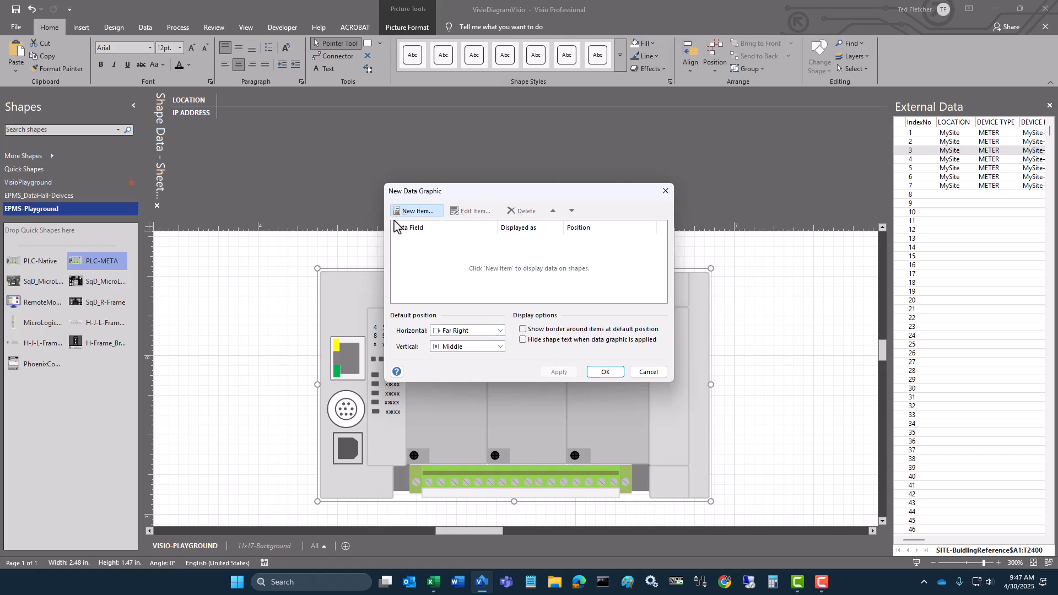
{"action": "left_click", "coordinate": [417, 211]}
{"action": "left_click", "coordinate": [457, 197]}
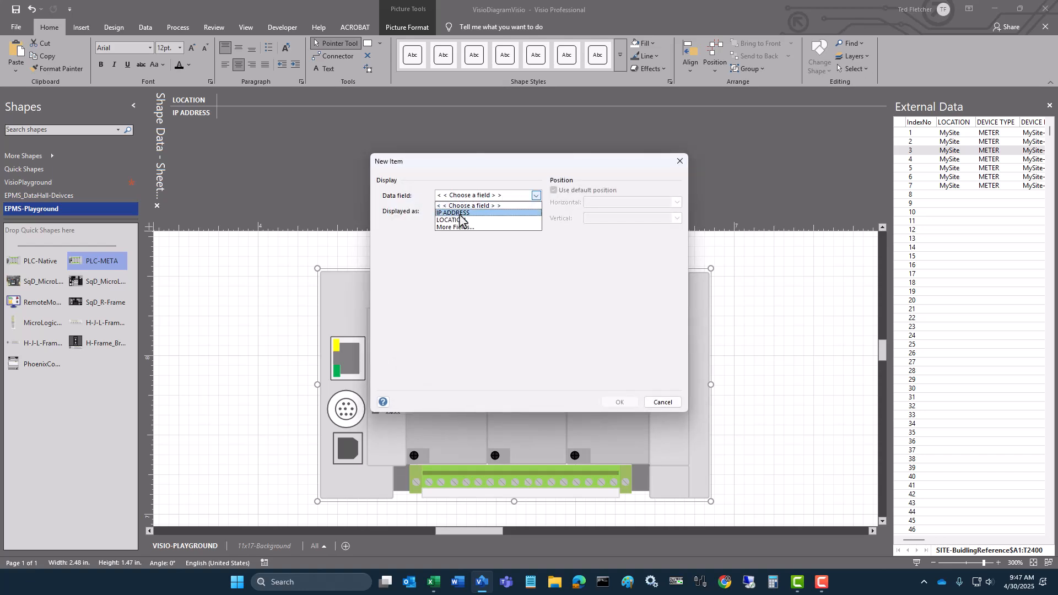
{"action": "left_click", "coordinate": [460, 214]}
{"action": "left_click", "coordinate": [480, 214]}
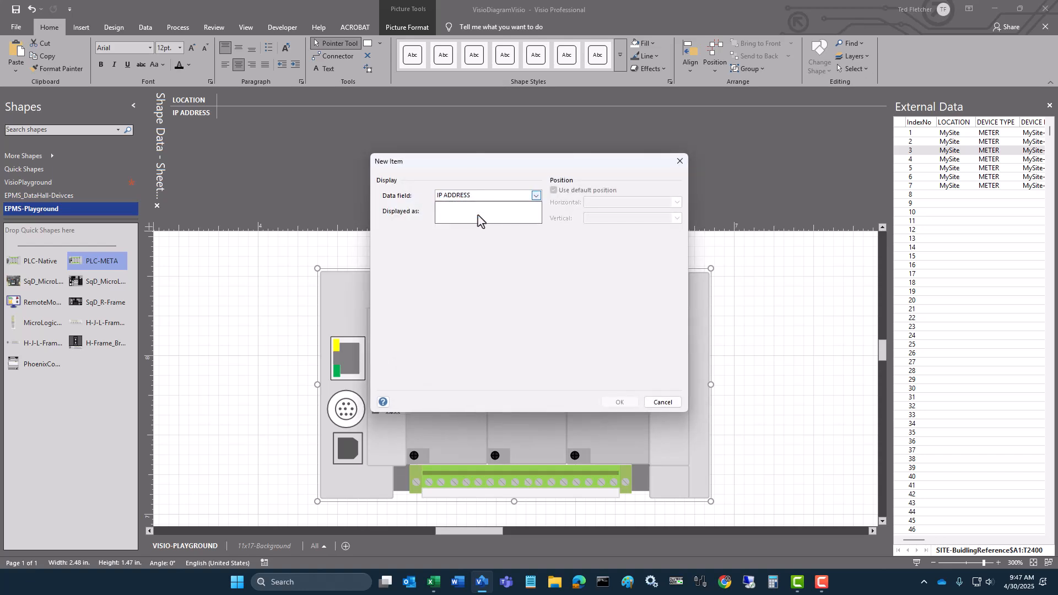
{"action": "left_click", "coordinate": [479, 215]}
{"action": "left_click", "coordinate": [496, 214]}
{"action": "left_click", "coordinate": [478, 229]}
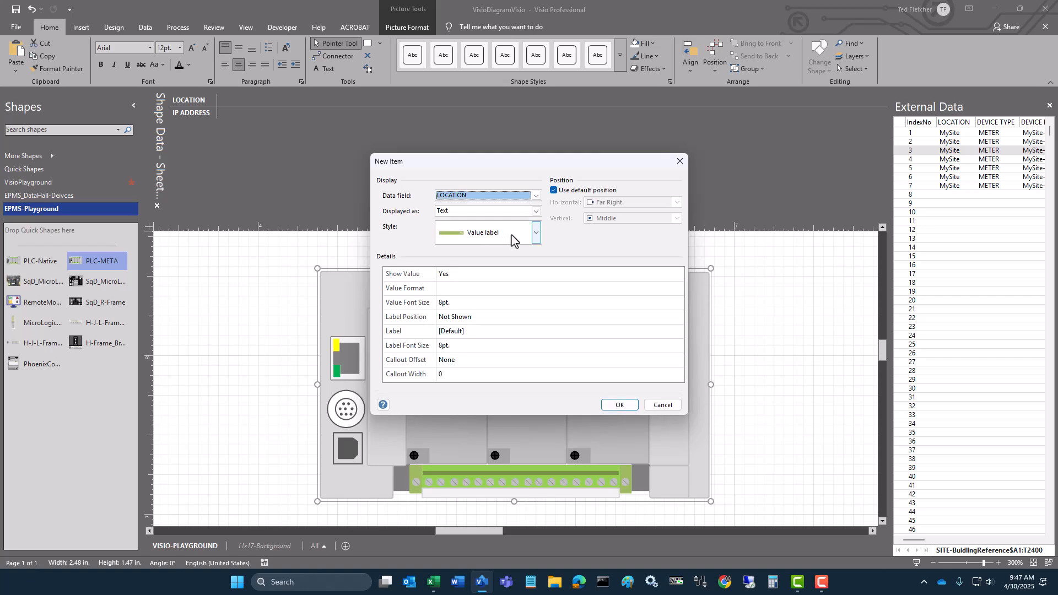
Step: Give the LOCATION item the Bubble callout style and a custom position of Center horizontally and Middle vertically
{"action": "left_click", "coordinate": [536, 234]}
{"action": "left_click", "coordinate": [492, 281]}
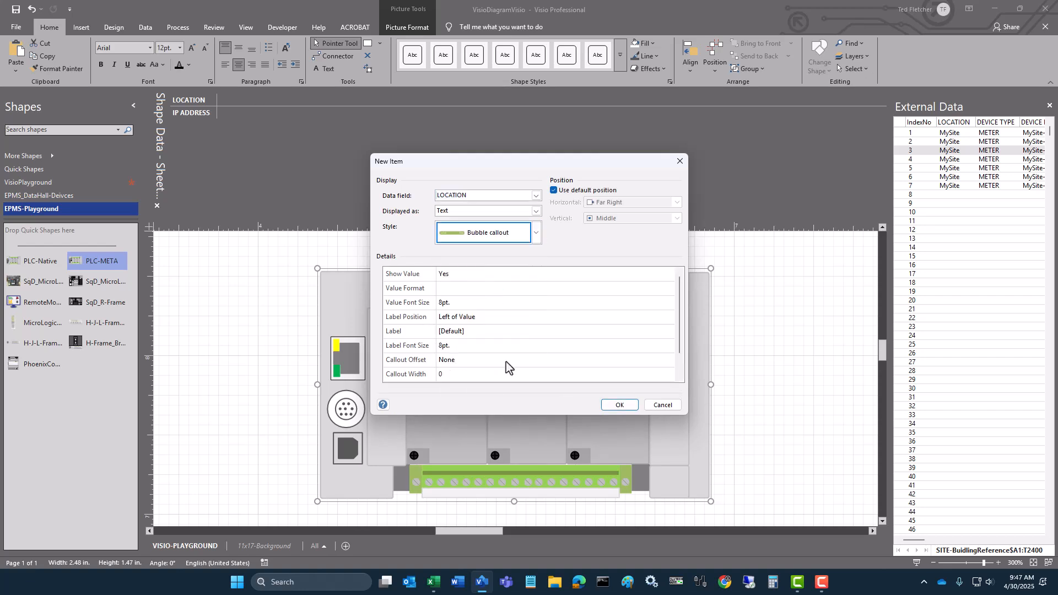
{"action": "left_click", "coordinate": [554, 191]}
{"action": "left_click", "coordinate": [604, 203]}
{"action": "left_click", "coordinate": [600, 232]}
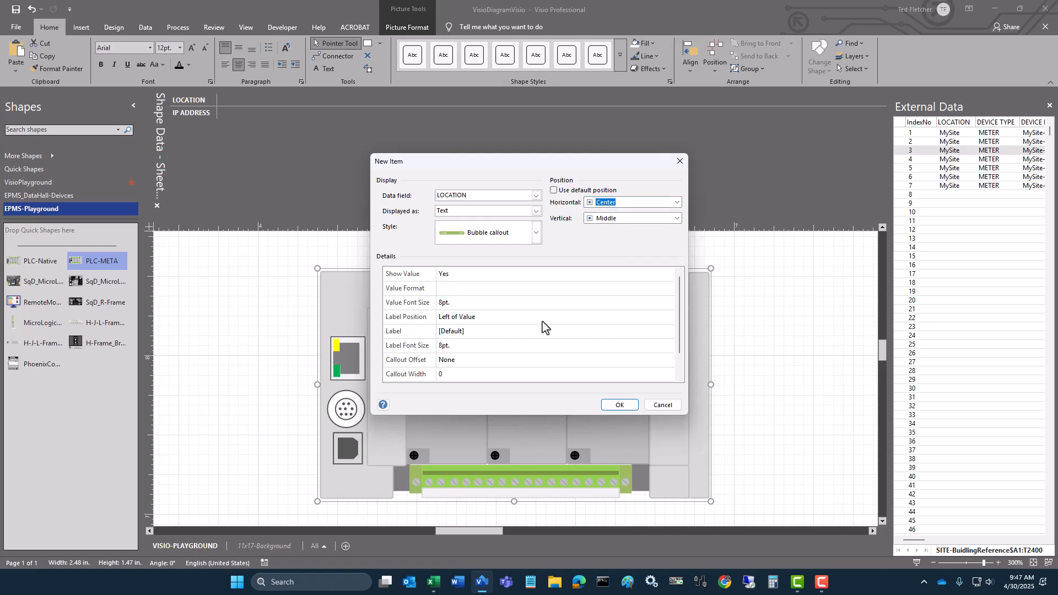
{"action": "left_click", "coordinate": [617, 405]}
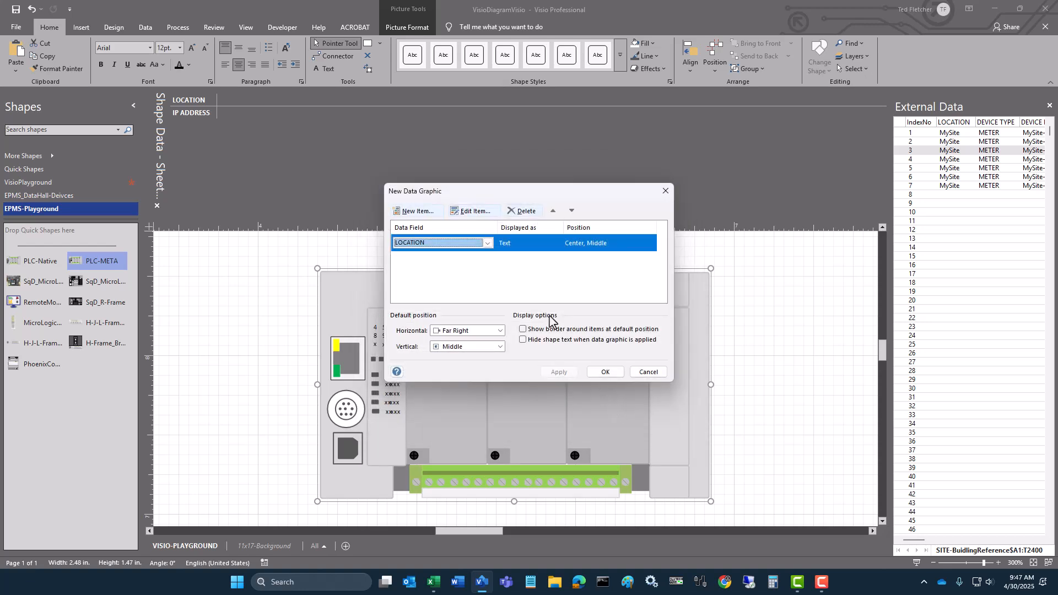
Step: Add an IP ADDRESS item displayed as text, in Bubble callout style, positioned Center horizontally and Middle vertically
{"action": "left_click", "coordinate": [414, 211]}
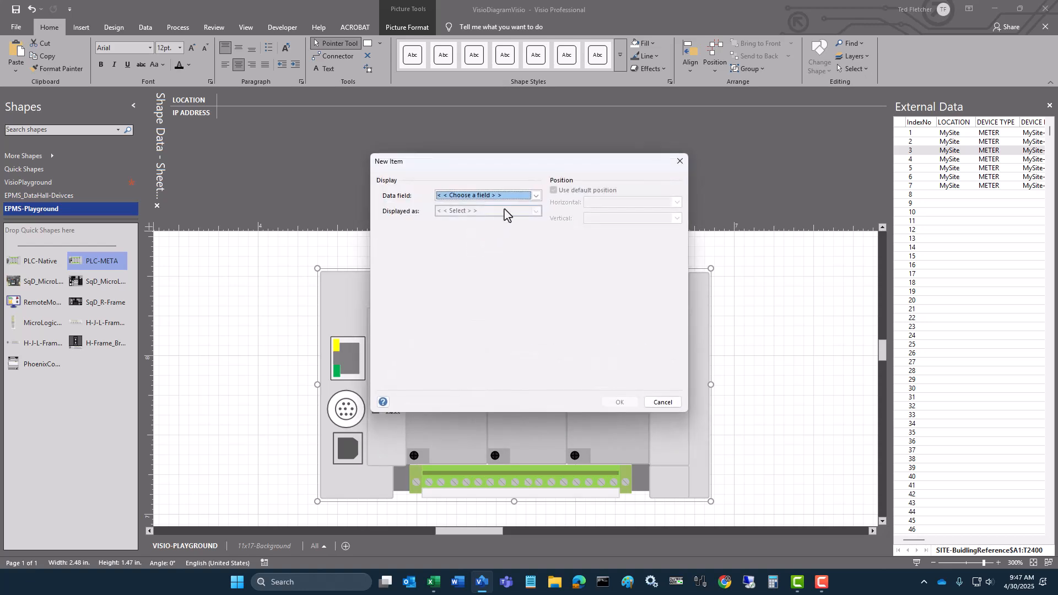
{"action": "left_click", "coordinate": [535, 196]}
{"action": "left_click", "coordinate": [488, 214]}
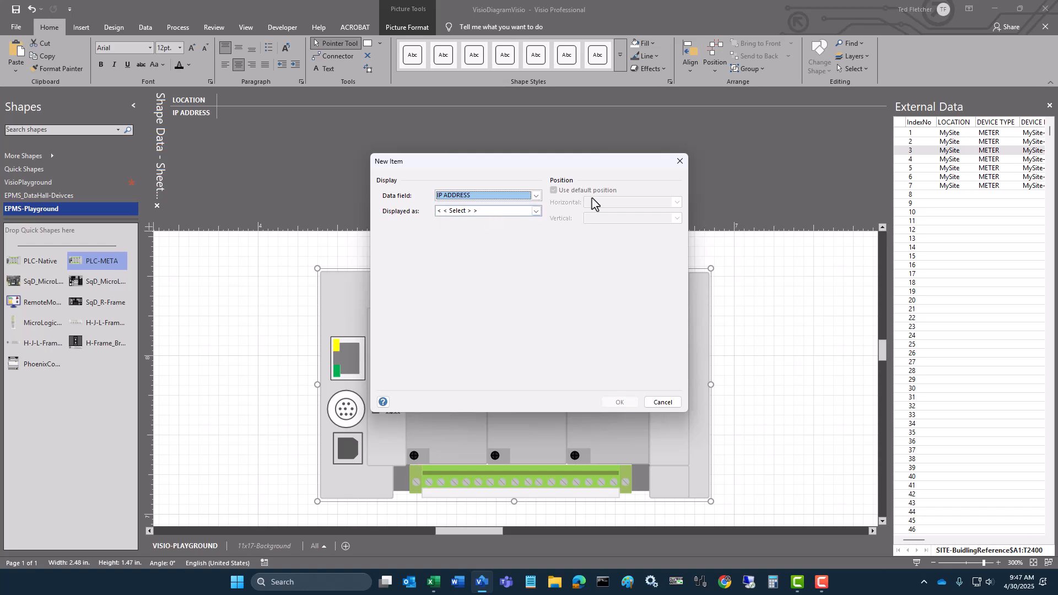
{"action": "left_click", "coordinate": [535, 211]}
{"action": "left_click", "coordinate": [472, 228]}
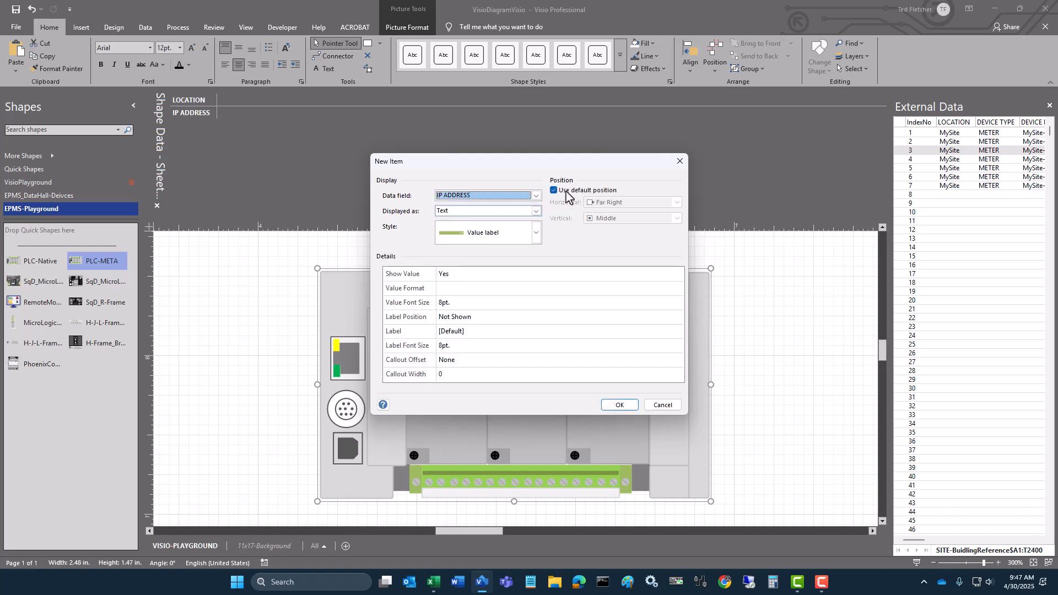
{"action": "left_click", "coordinate": [554, 190]}
{"action": "left_click", "coordinate": [586, 202]}
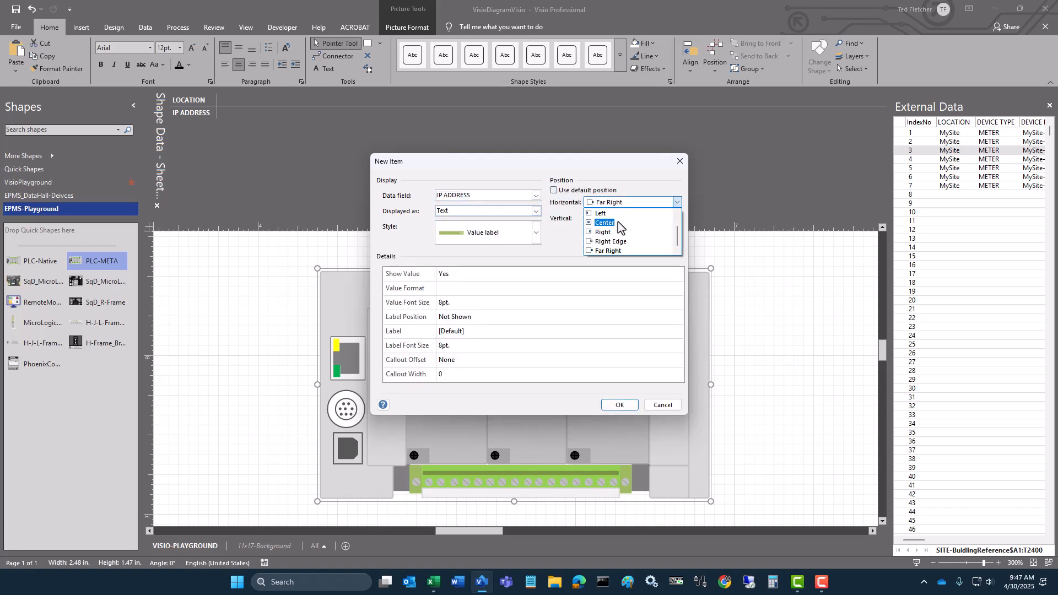
{"action": "left_click", "coordinate": [617, 222]}
{"action": "left_click", "coordinate": [534, 233]}
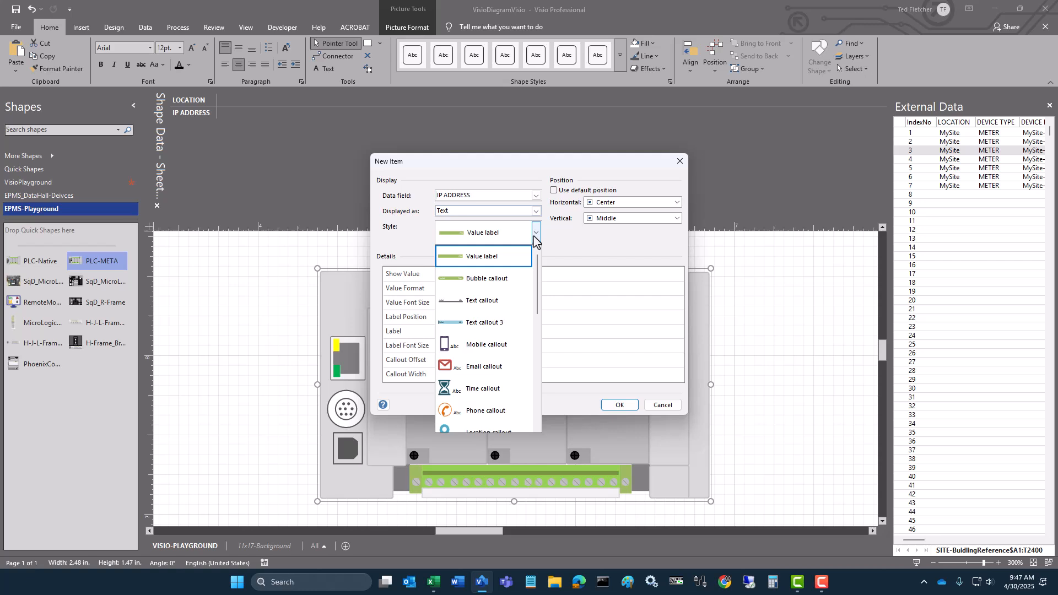
{"action": "left_click", "coordinate": [485, 276]}
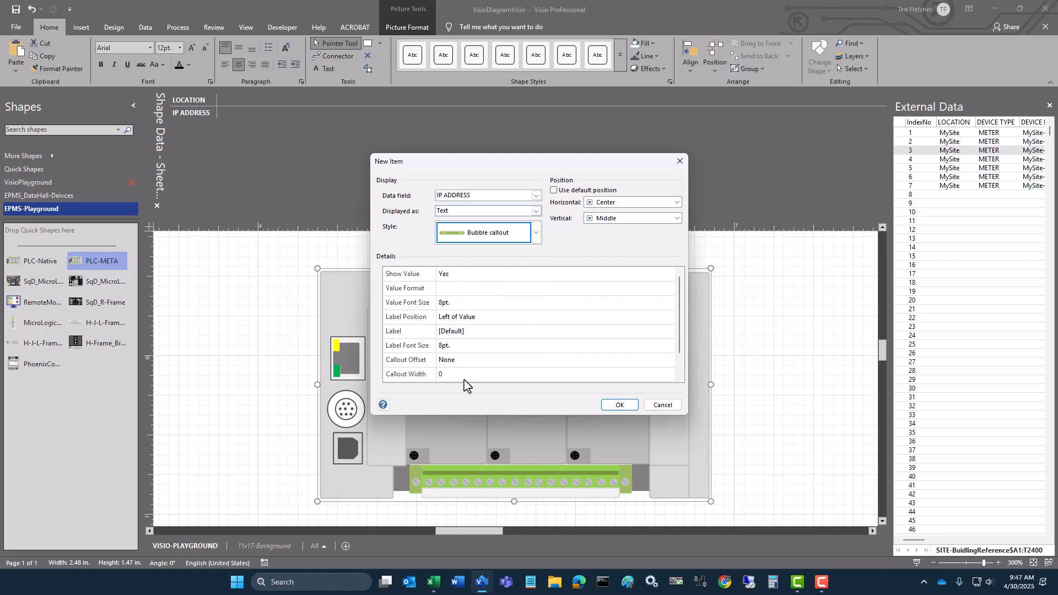
{"action": "left_click", "coordinate": [613, 406]}
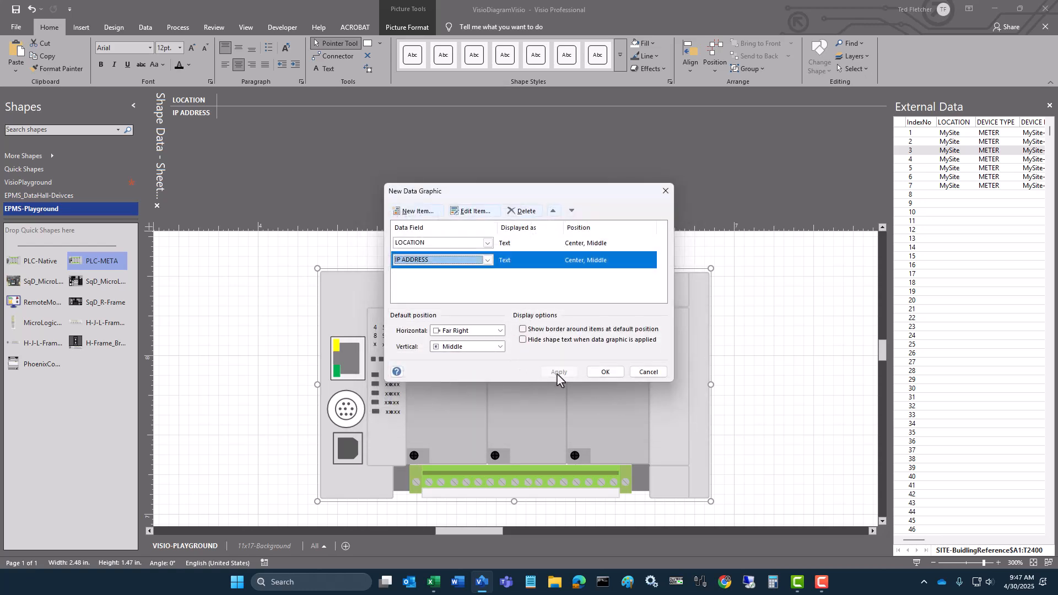
Step: Try to apply the LOCATION and IP ADDRESS data graphic to the selected PLC metafile picture
{"action": "left_click", "coordinate": [604, 372]}
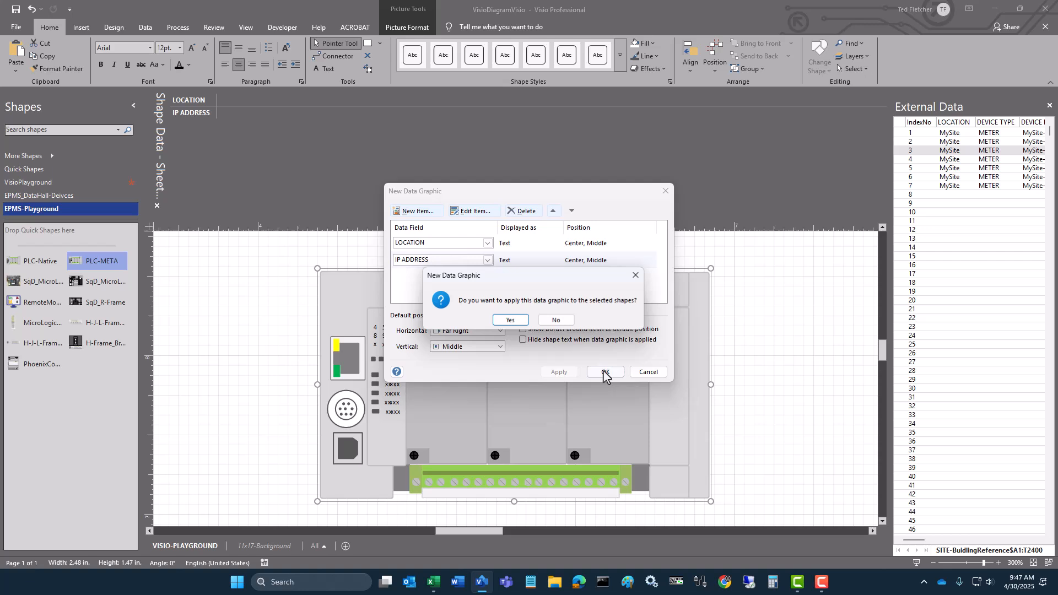
{"action": "left_click", "coordinate": [524, 323]}
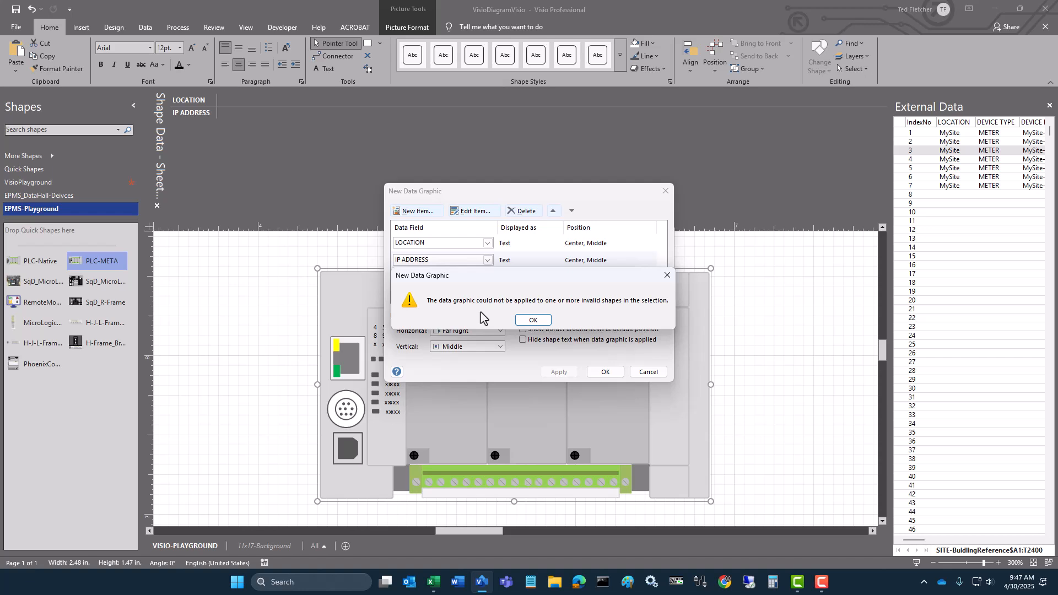
{"action": "left_click", "coordinate": [533, 322]}
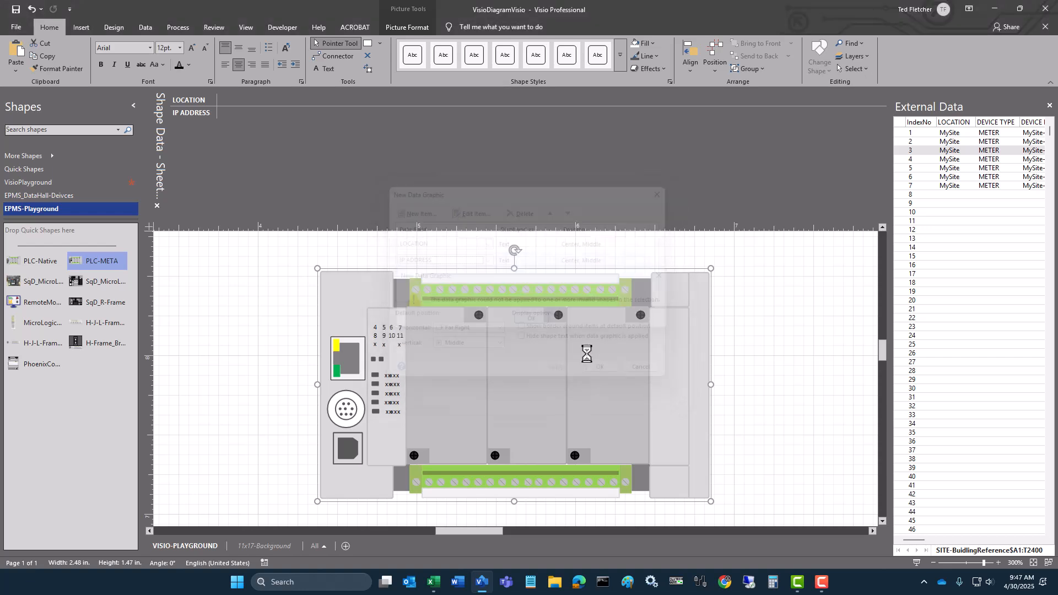
Step: Ungroup the PLC metafile picture into its parts, and regroup all of them into one shape
{"action": "right_click", "coordinate": [653, 365]}
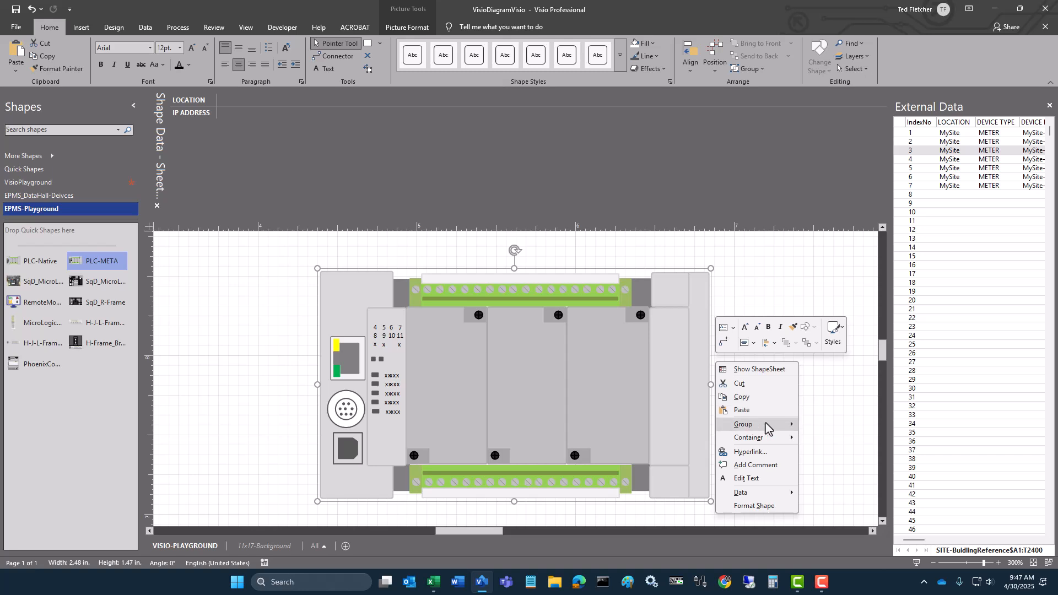
{"action": "mouse_move", "coordinate": [766, 428]}
{"action": "left_click", "coordinate": [826, 438]}
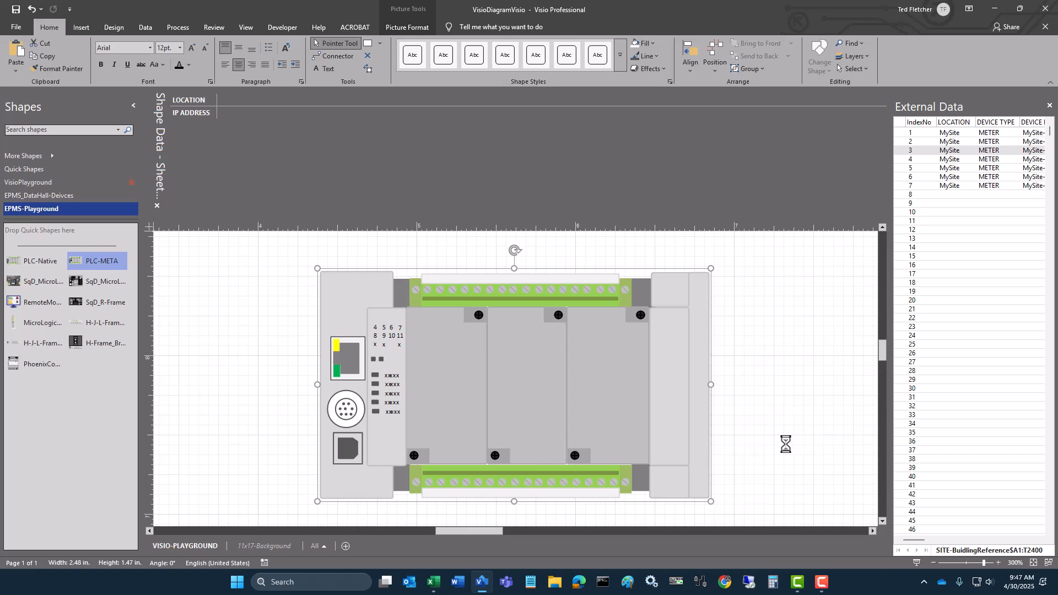
{"action": "left_click", "coordinate": [765, 405]}
{"action": "left_click_drag", "start_coordinate": [760, 512], "coordinate": [165, 230]}
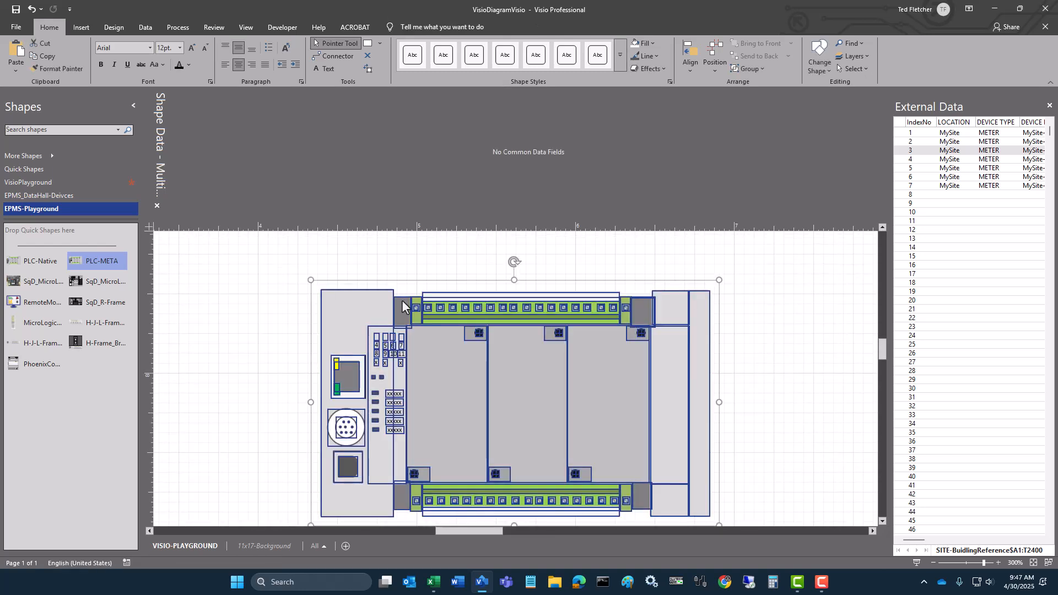
{"action": "right_click", "coordinate": [421, 301]}
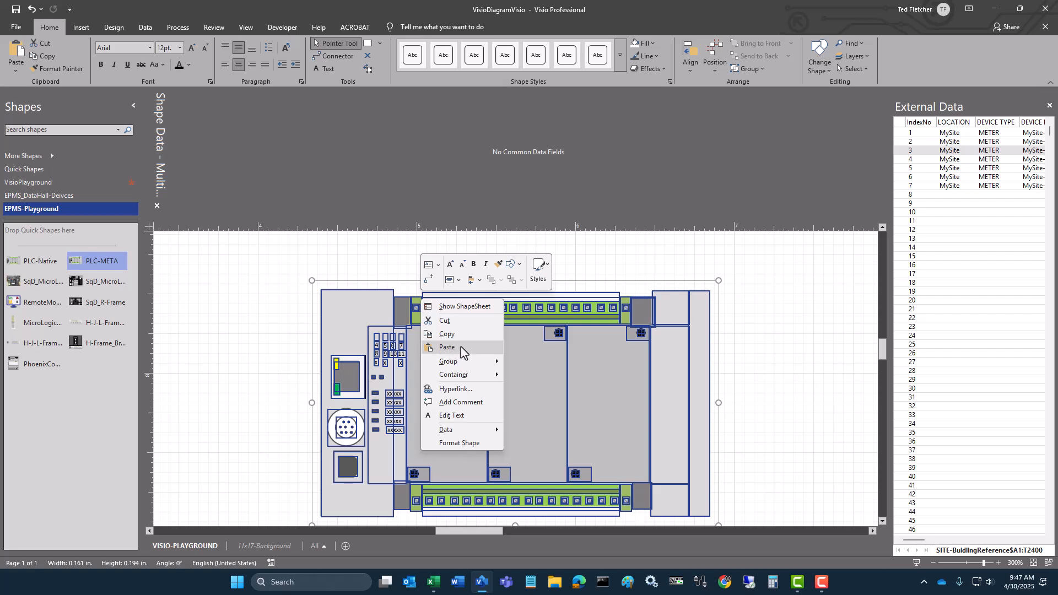
{"action": "mouse_move", "coordinate": [485, 363]}
{"action": "left_click", "coordinate": [539, 363]}
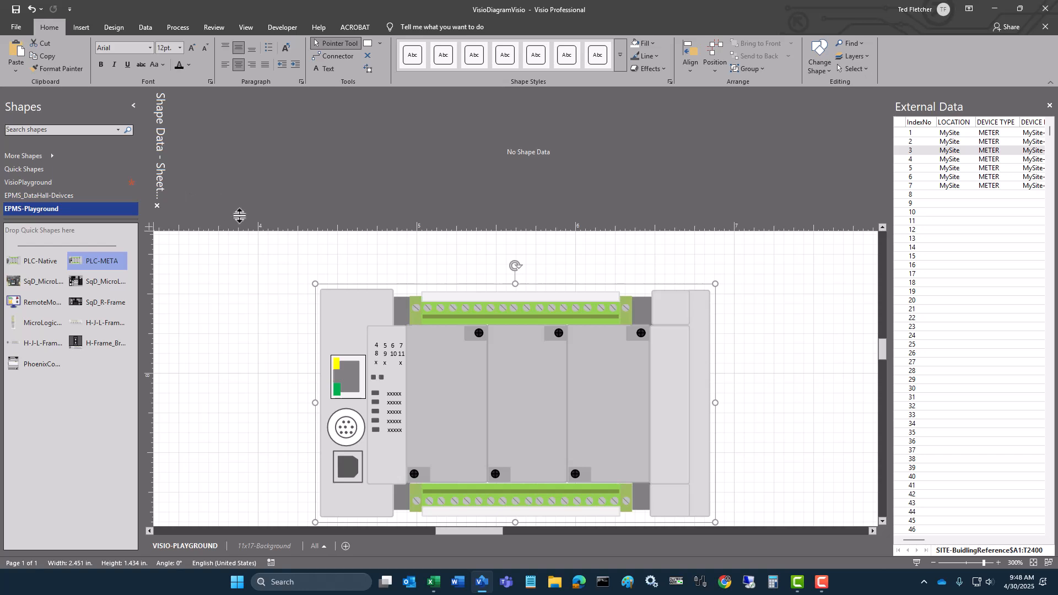
Step: Define three string shape data properties, LOCATION, DEVICE NAME and IP ADDRESS, on the regrouped PLC shape
{"action": "right_click", "coordinate": [667, 357]}
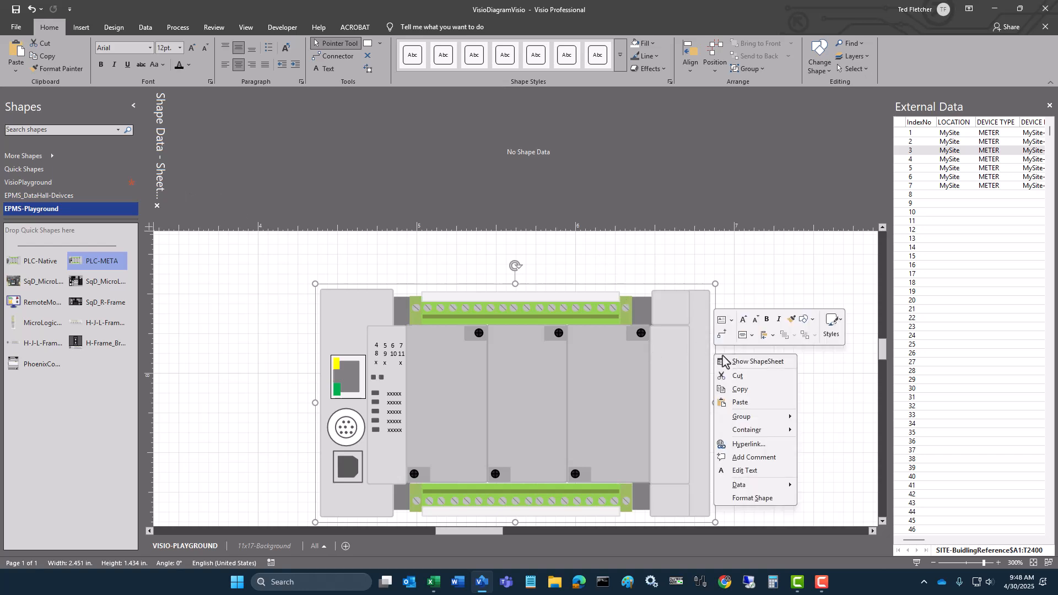
{"action": "mouse_move", "coordinate": [769, 419]}
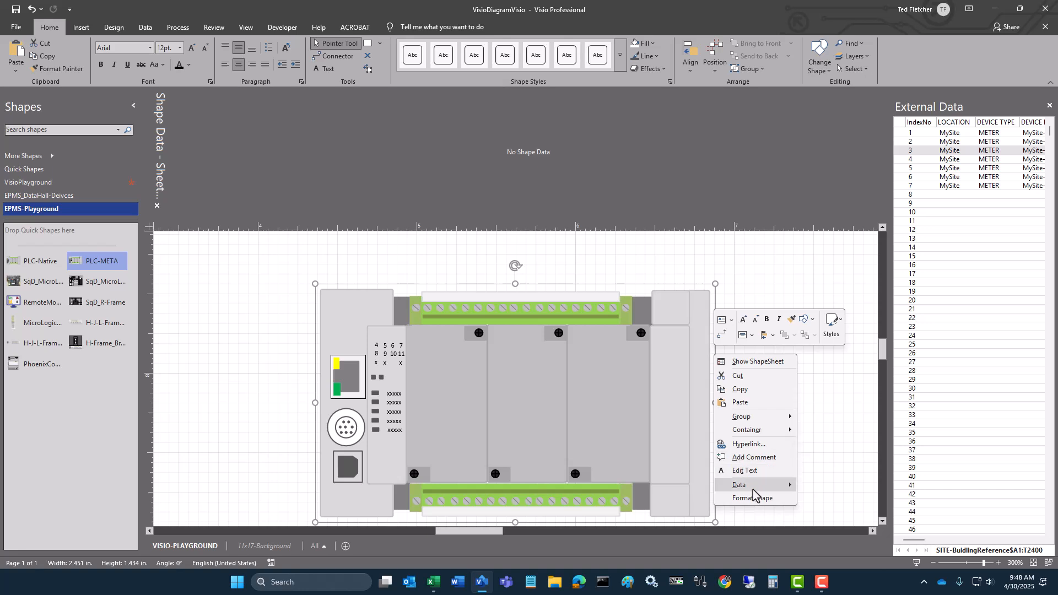
{"action": "mouse_move", "coordinate": [756, 488]}
{"action": "left_click", "coordinate": [838, 499]}
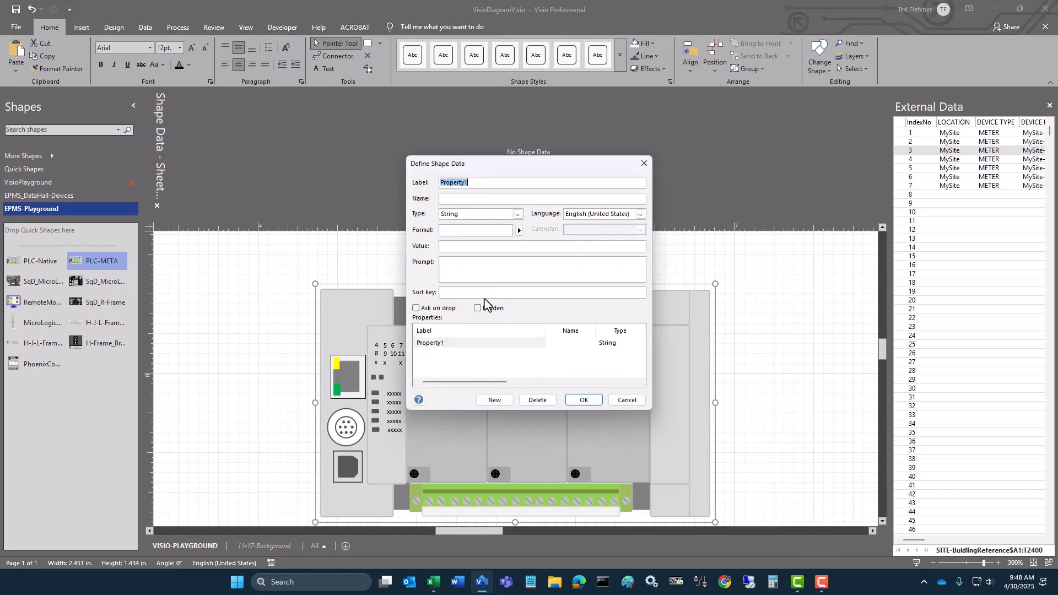
{"action": "type", "text": "LOCATION"}
{"action": "left_click", "coordinate": [492, 401]}
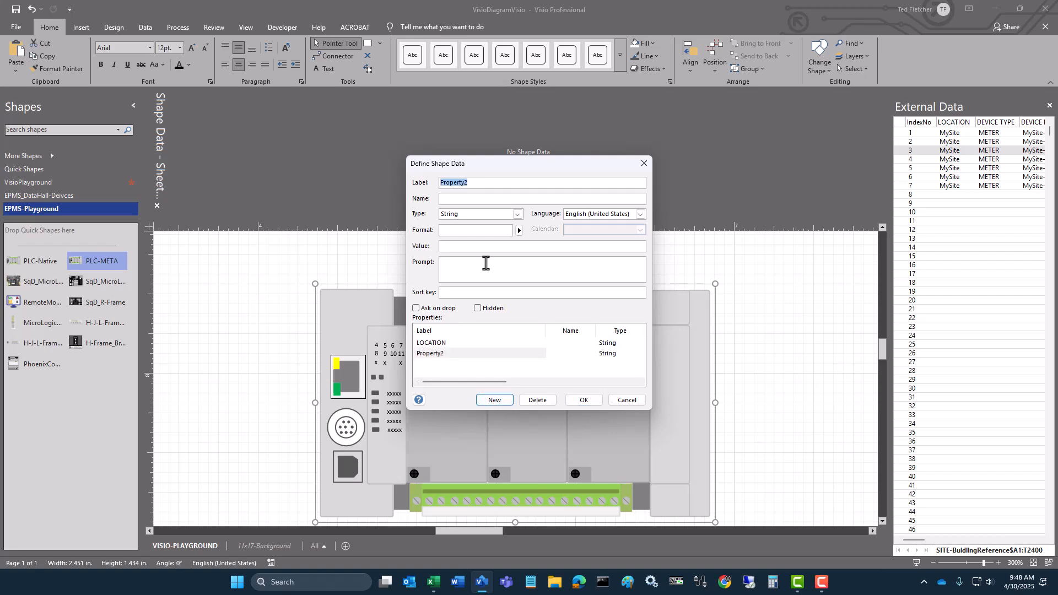
{"action": "type", "text": "DEVICE NAME"}
{"action": "left_click", "coordinate": [493, 400]}
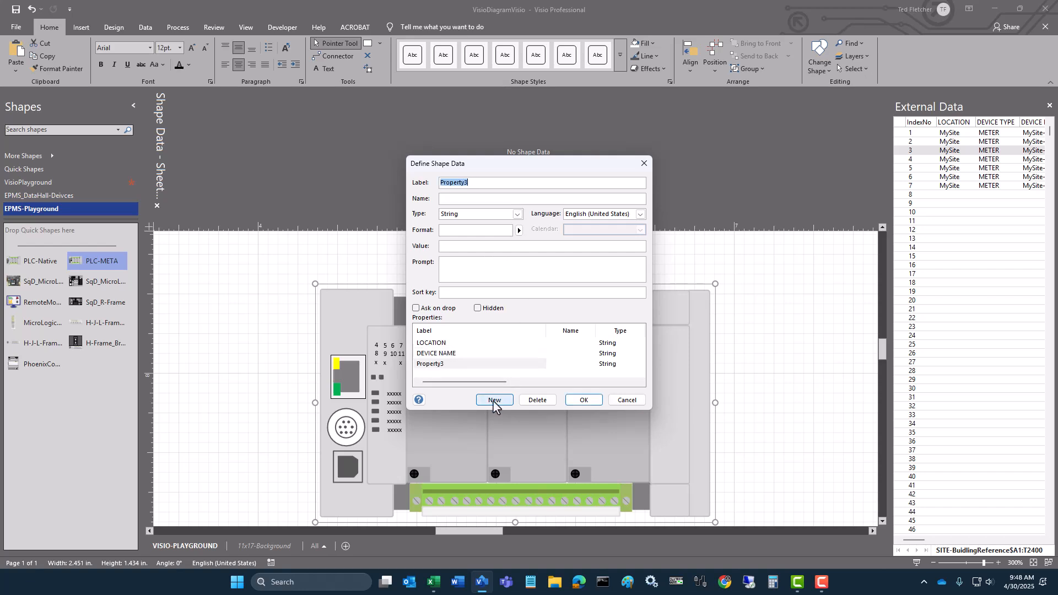
{"action": "type", "text": "IP ADDRESS"}
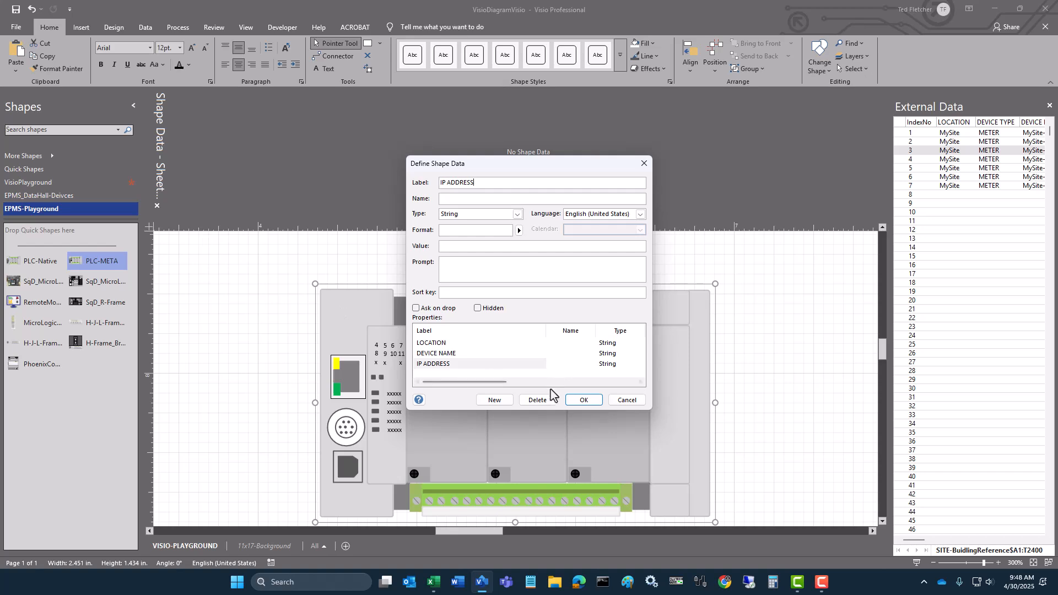
{"action": "left_click", "coordinate": [576, 404]}
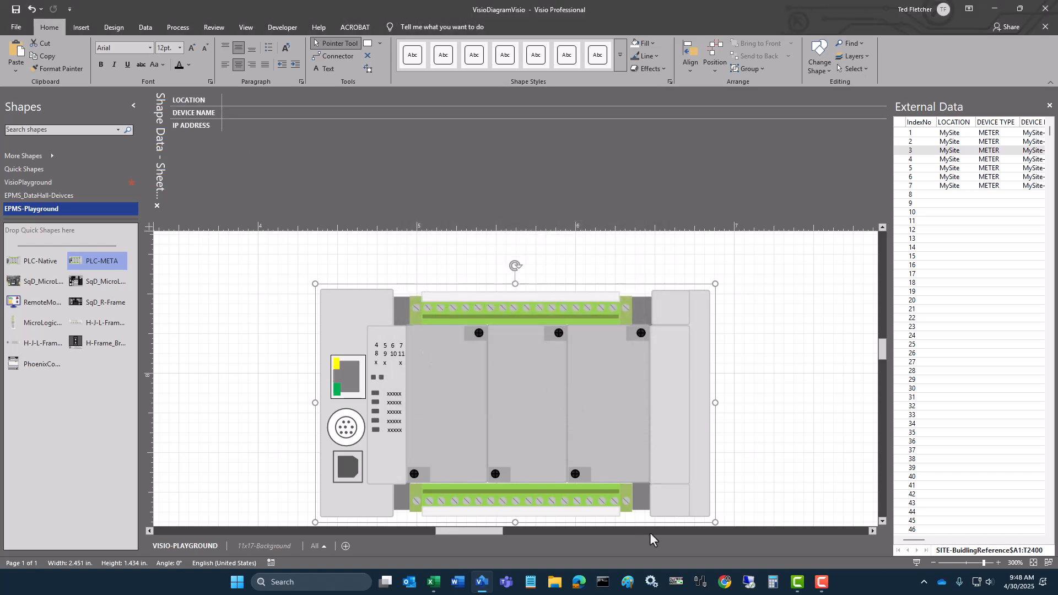
Step: Create a data graphic for the PLC shape with a DEVICE NAME item displayed as text, positioned Center horizontally and Middle vertically
{"action": "left_click", "coordinate": [800, 429]}
{"action": "right_click", "coordinate": [521, 380]}
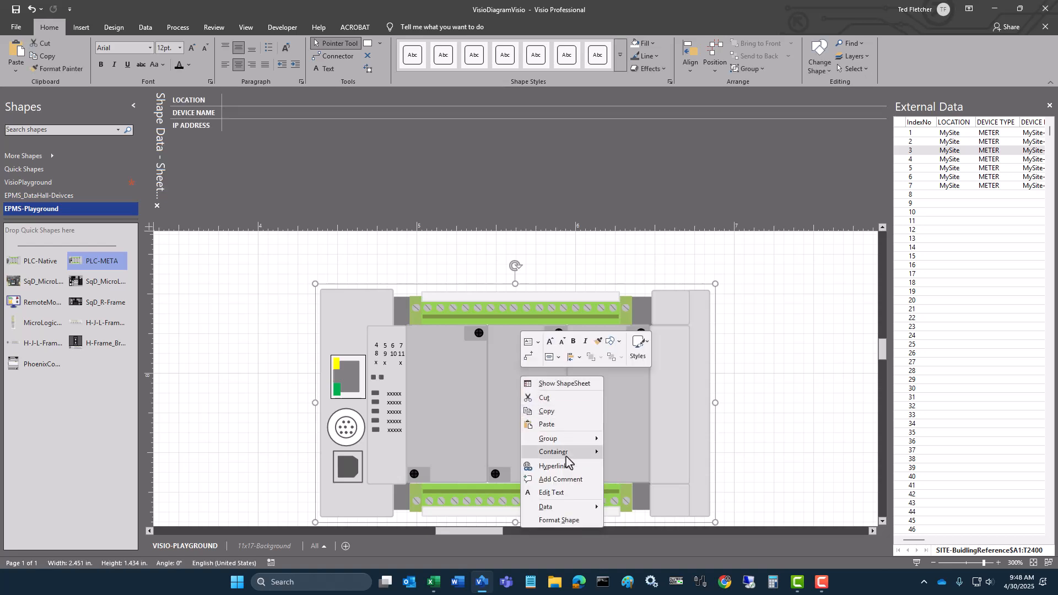
{"action": "mouse_move", "coordinate": [575, 510]}
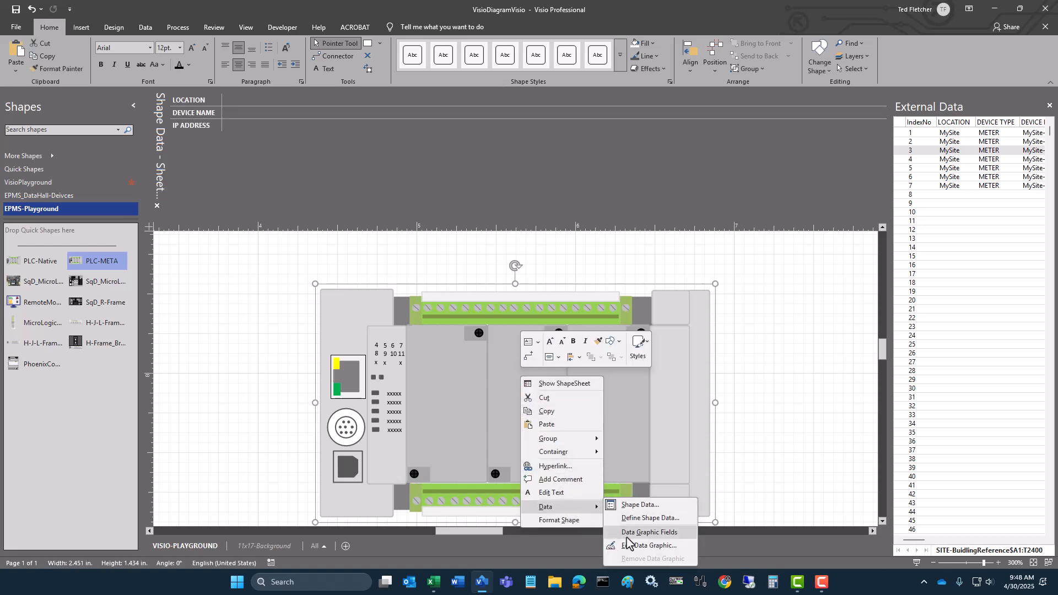
{"action": "left_click", "coordinate": [646, 556]}
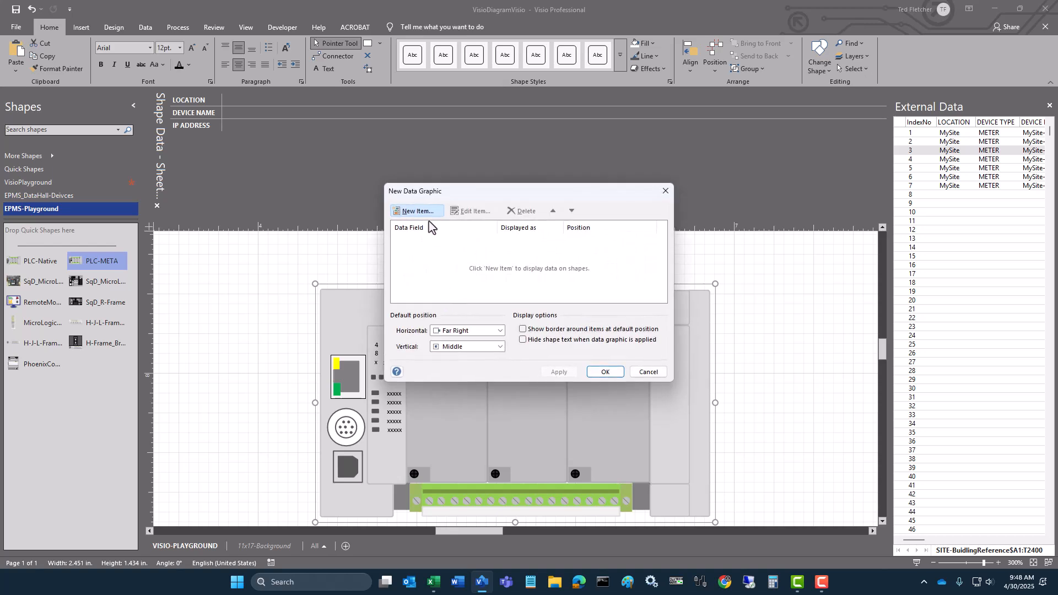
{"action": "left_click", "coordinate": [429, 214]}
{"action": "left_click", "coordinate": [502, 196]}
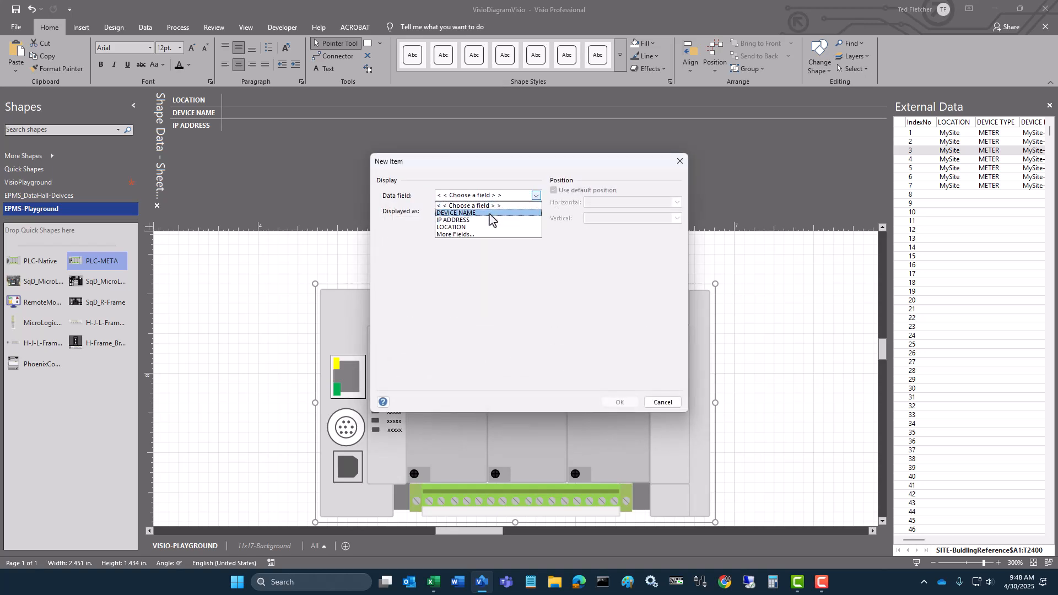
{"action": "left_click", "coordinate": [490, 214]}
{"action": "left_click", "coordinate": [483, 212]}
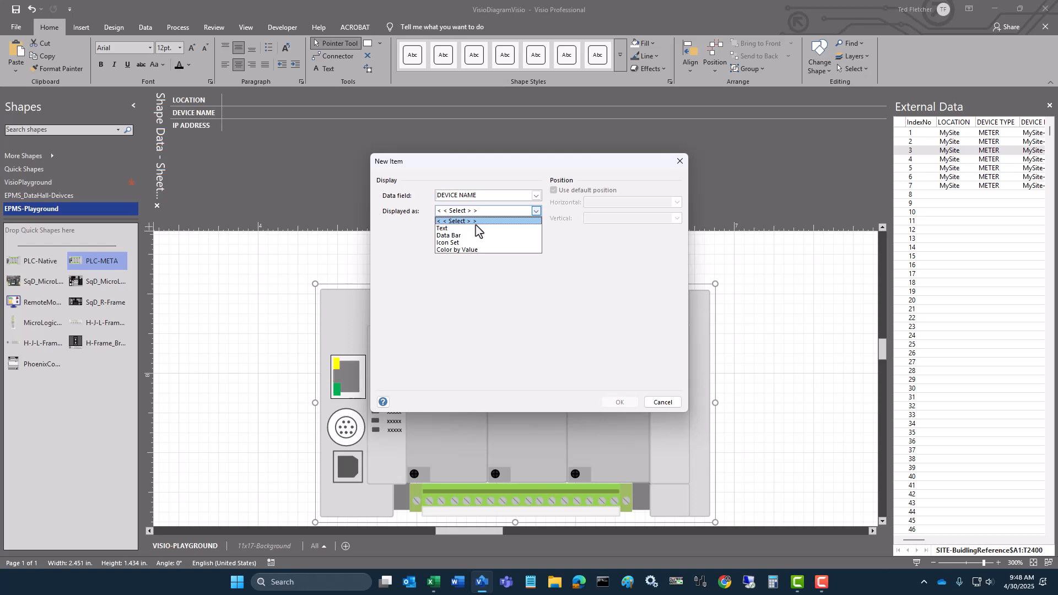
{"action": "left_click", "coordinate": [476, 229]}
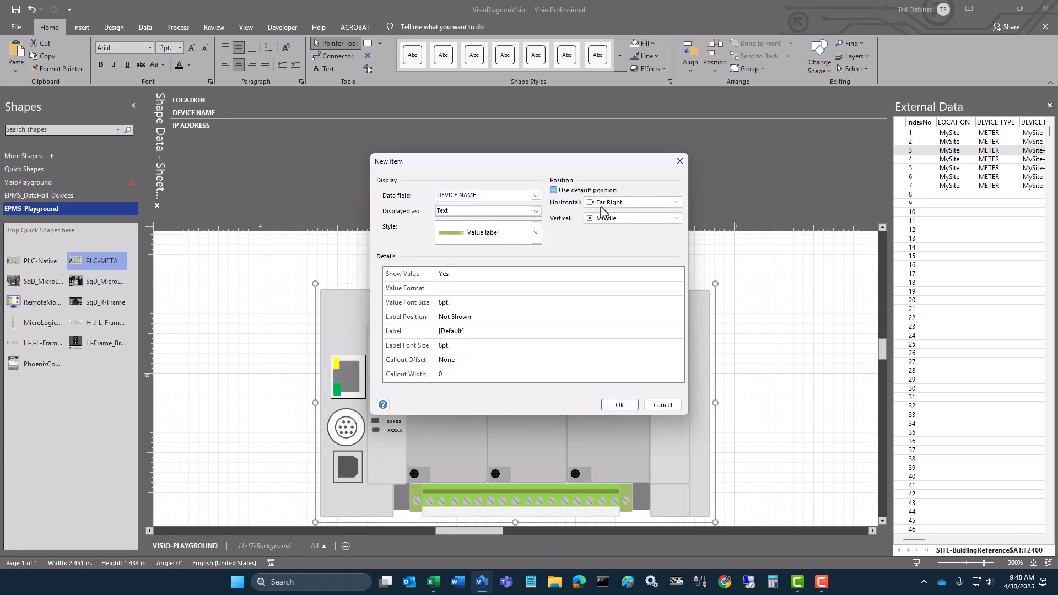
{"action": "left_click", "coordinate": [601, 209]}
{"action": "left_click", "coordinate": [605, 233]}
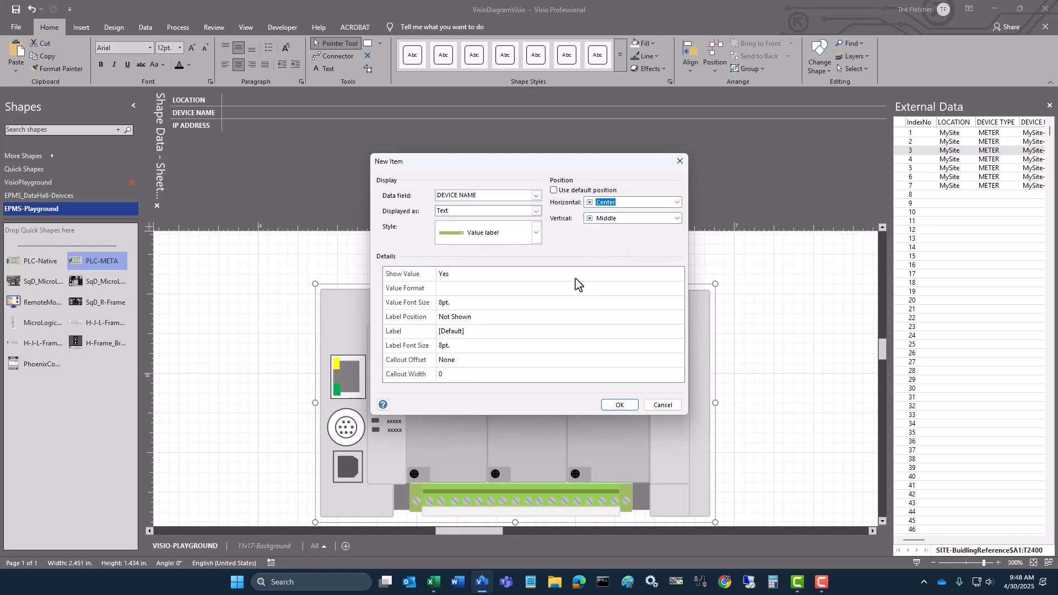
{"action": "left_click", "coordinate": [620, 406]}
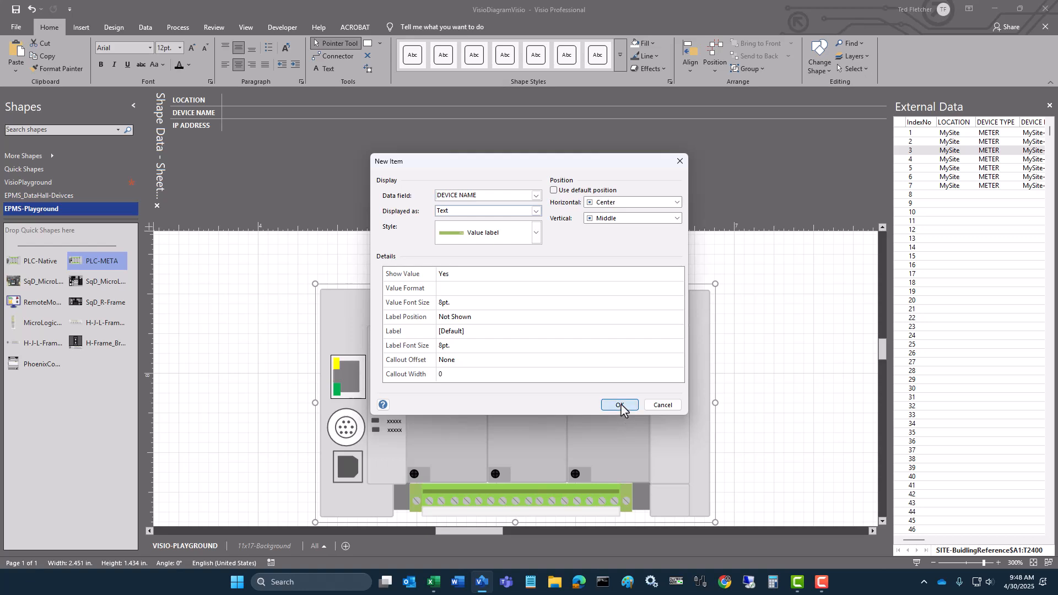
Step: Set the default horizontal position to Center and add a LOCATION text item in Bubble callout style at the default position
{"action": "left_click", "coordinate": [473, 330]}
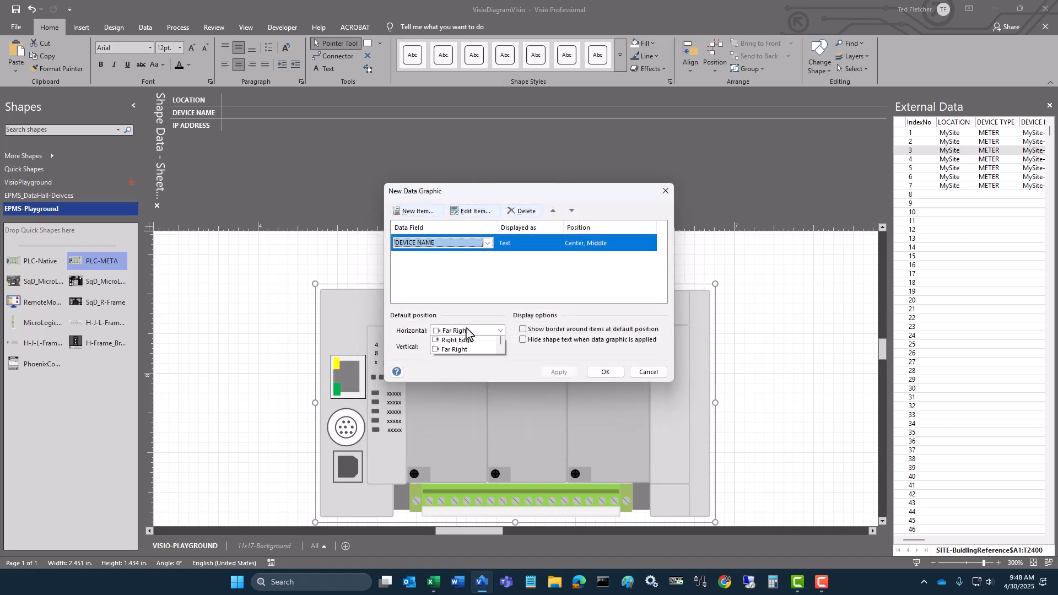
{"action": "left_click", "coordinate": [456, 355]}
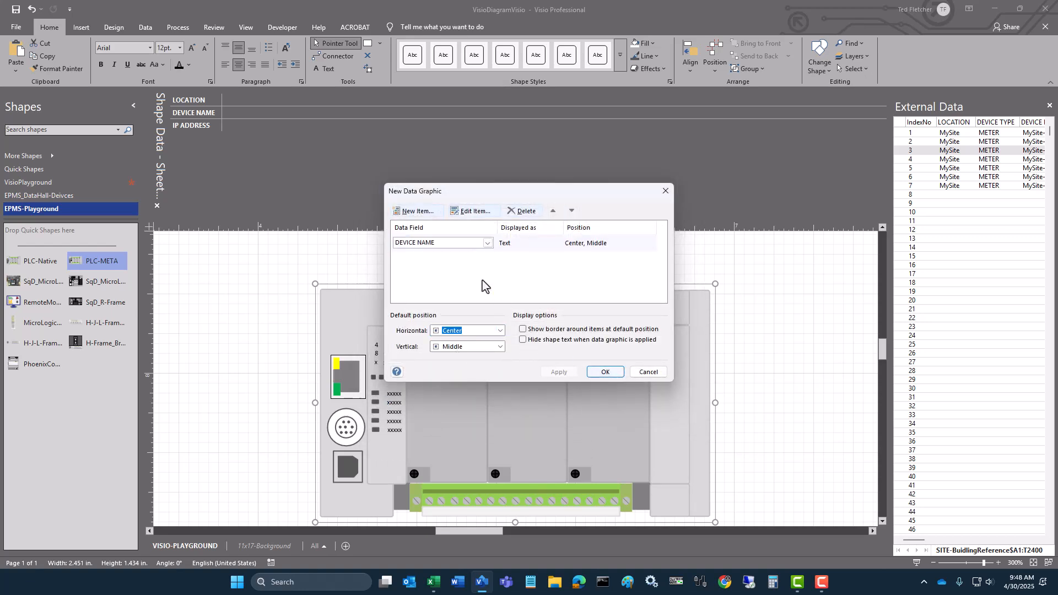
{"action": "left_click", "coordinate": [422, 215]}
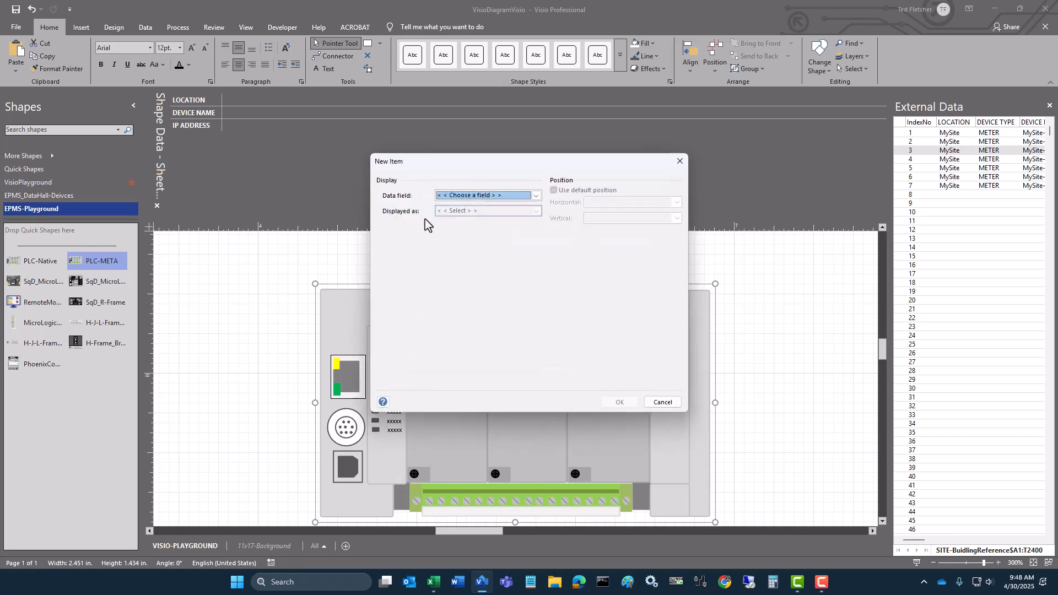
{"action": "left_click", "coordinate": [535, 196]}
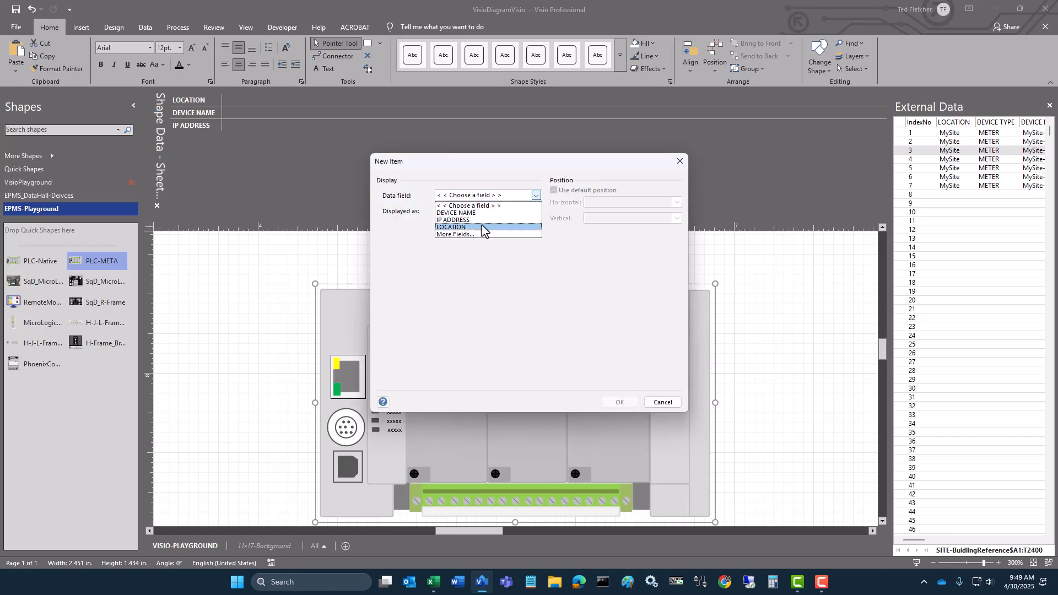
{"action": "left_click", "coordinate": [483, 227]}
{"action": "left_click", "coordinate": [535, 211]}
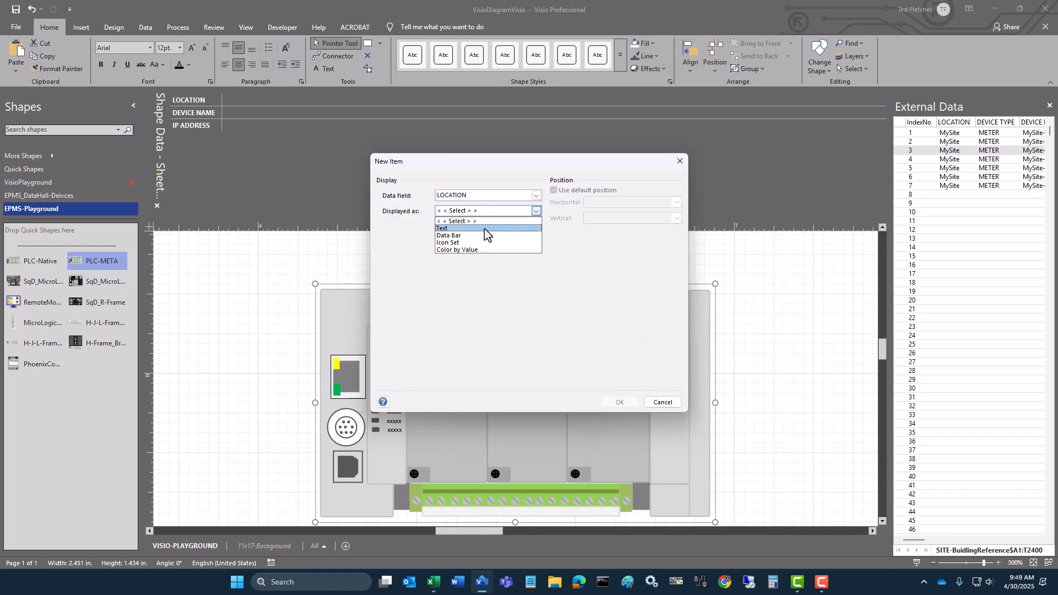
{"action": "left_click", "coordinate": [465, 228]}
{"action": "left_click", "coordinate": [485, 231]}
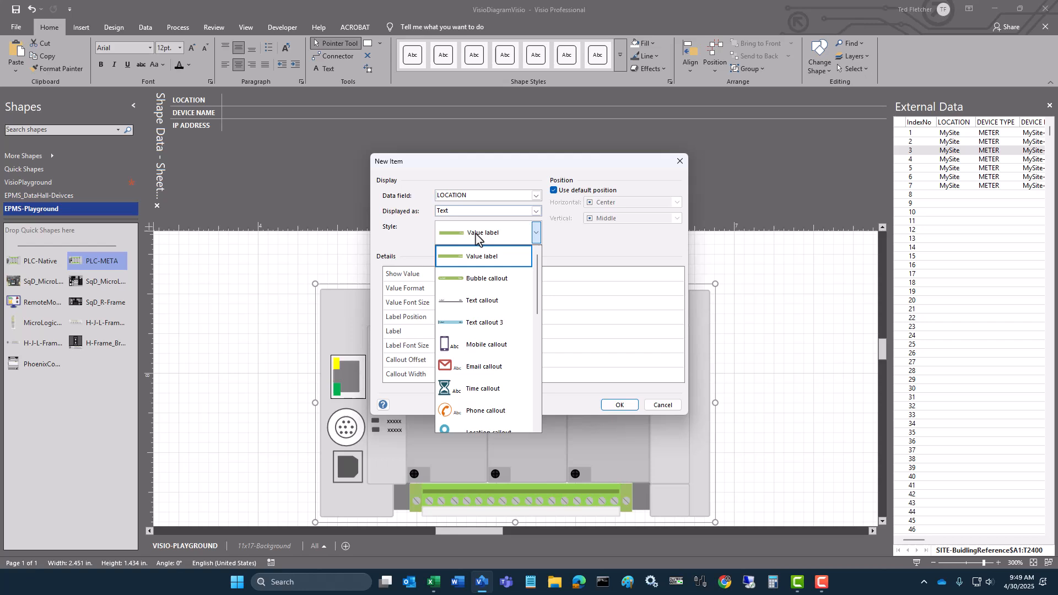
{"action": "left_click", "coordinate": [476, 278]}
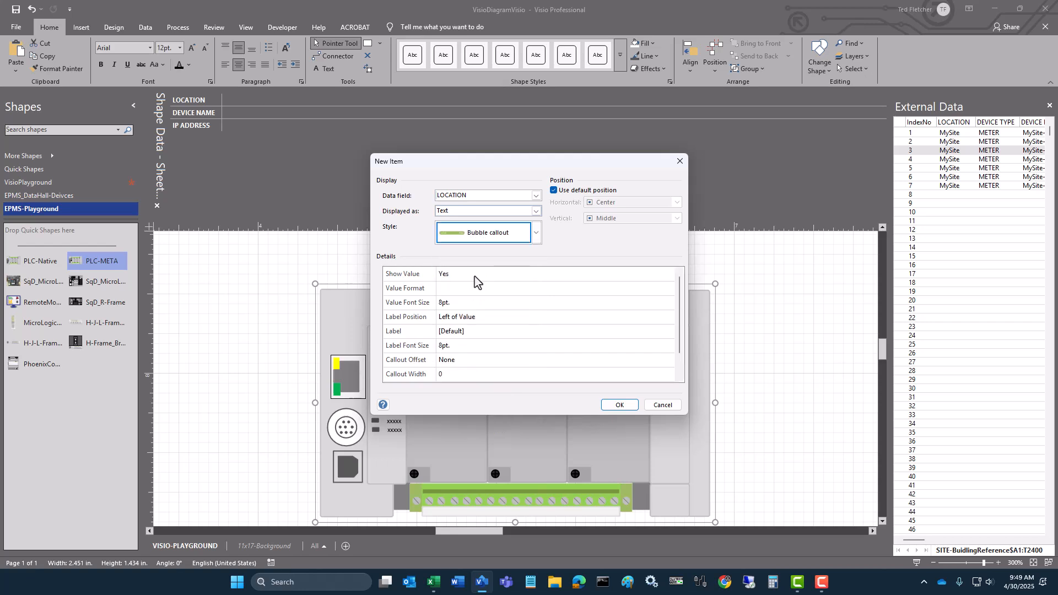
{"action": "left_click", "coordinate": [615, 405]}
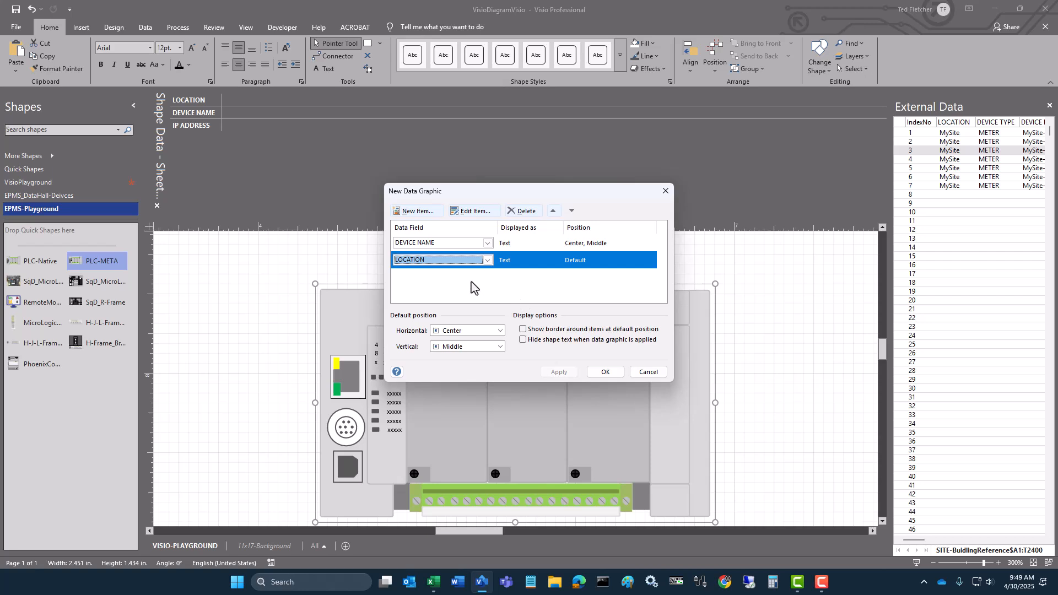
Step: Add an IP ADDRESS item displayed as a text value label at the default position, and apply the data graphic to the PLC shape
{"action": "left_click", "coordinate": [424, 212]}
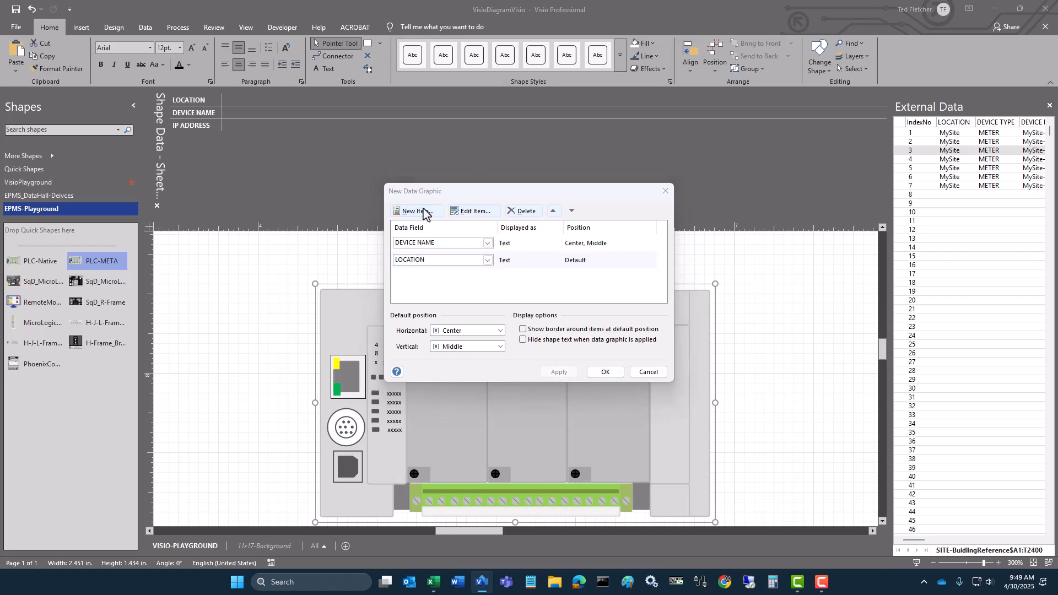
{"action": "left_click", "coordinate": [460, 197]}
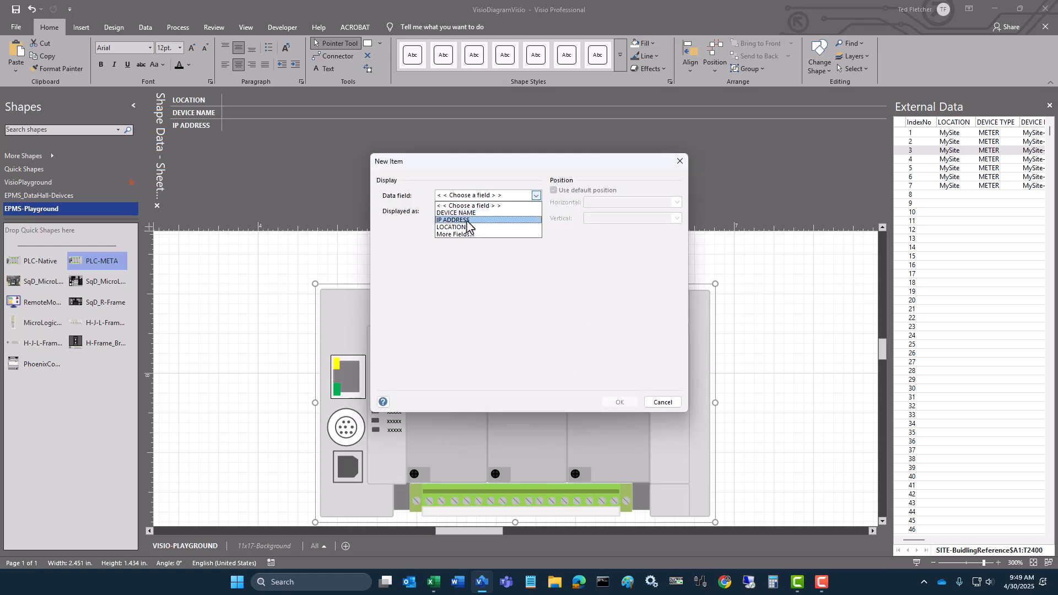
{"action": "left_click", "coordinate": [466, 219]}
{"action": "left_click", "coordinate": [535, 211]}
{"action": "left_click", "coordinate": [479, 229]}
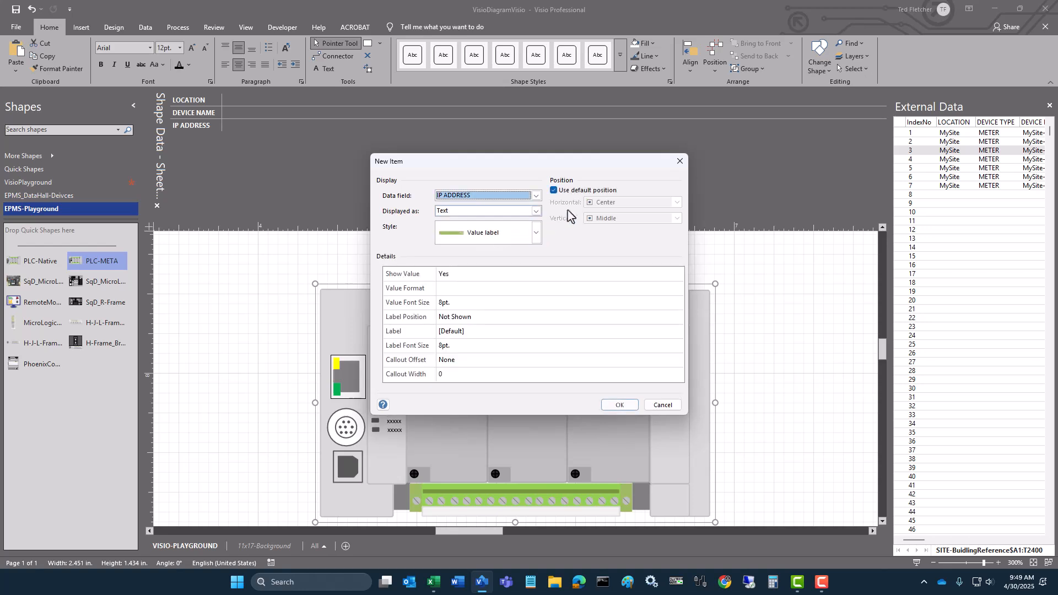
{"action": "left_click", "coordinate": [617, 405]}
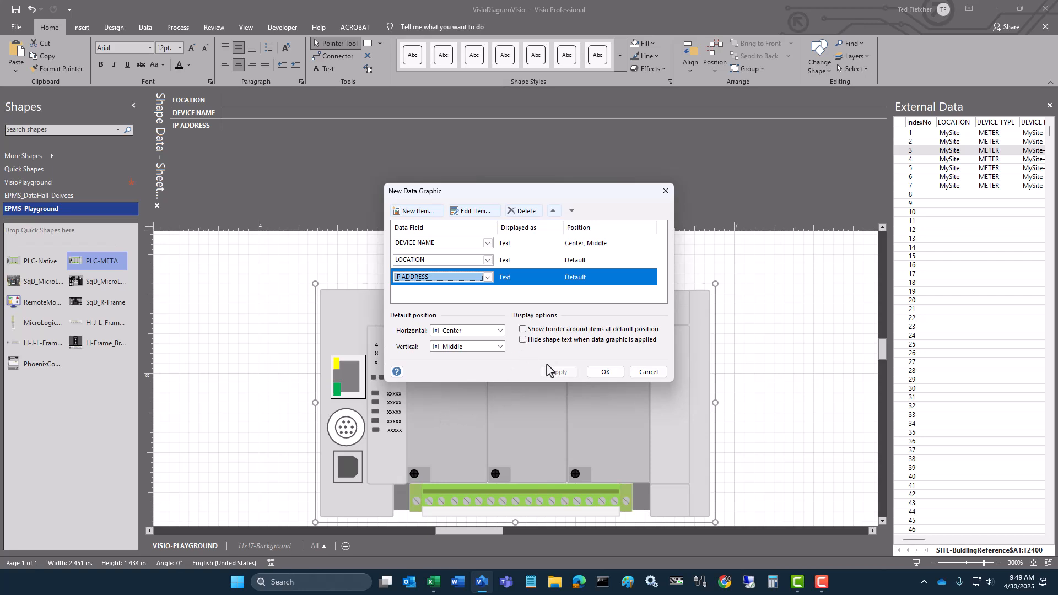
{"action": "left_click", "coordinate": [605, 374]}
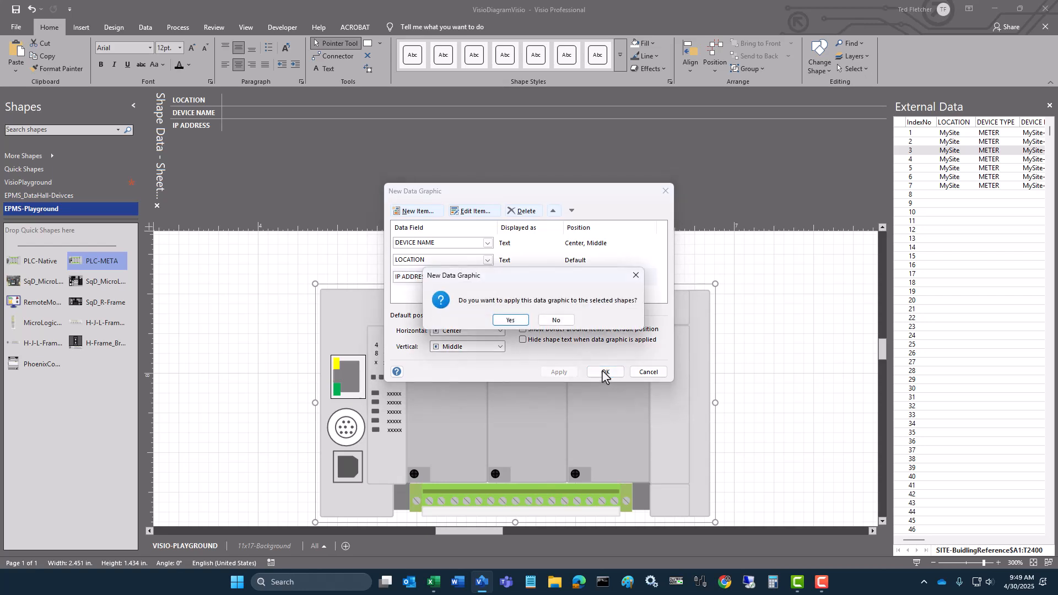
{"action": "left_click", "coordinate": [511, 320]}
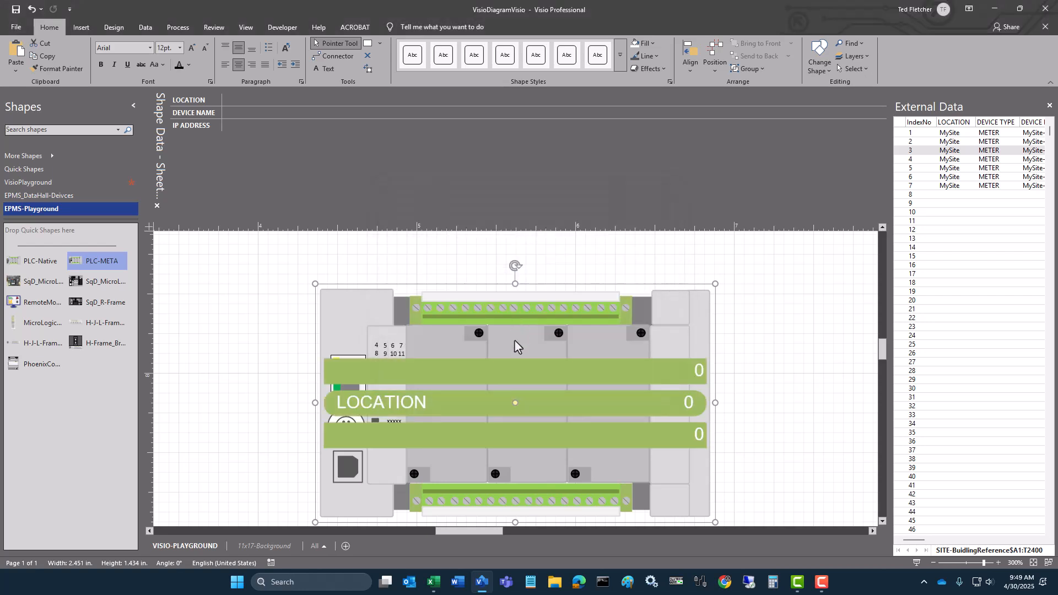
Step: Examine the three data graphic labels on the PLC shape, selecting them individually
{"action": "scroll", "coordinate": [491, 398], "scroll_direction": "down", "scroll_amount": 3}
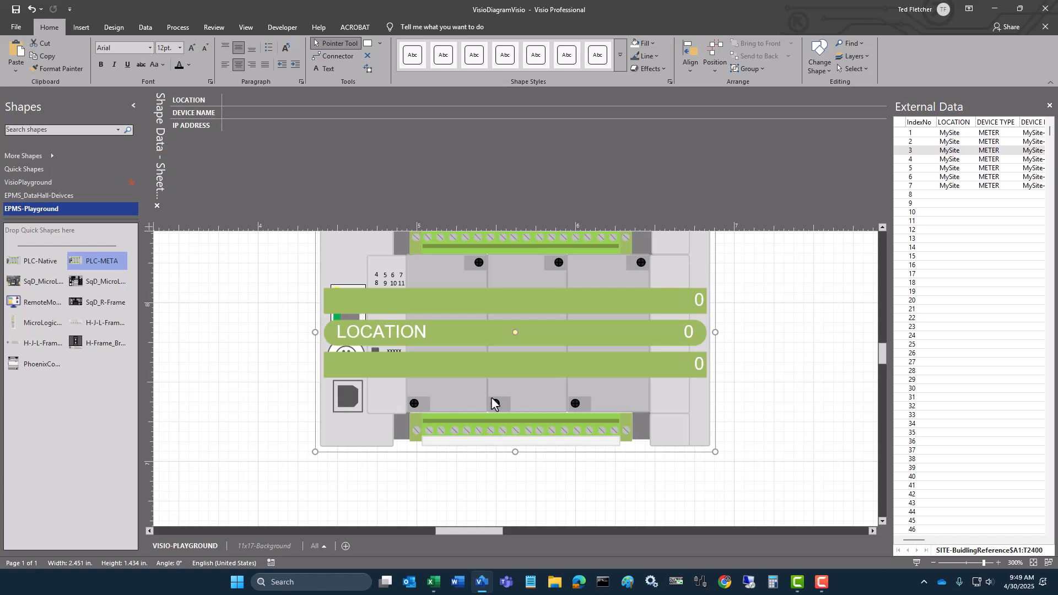
{"action": "left_click", "coordinate": [405, 332]}
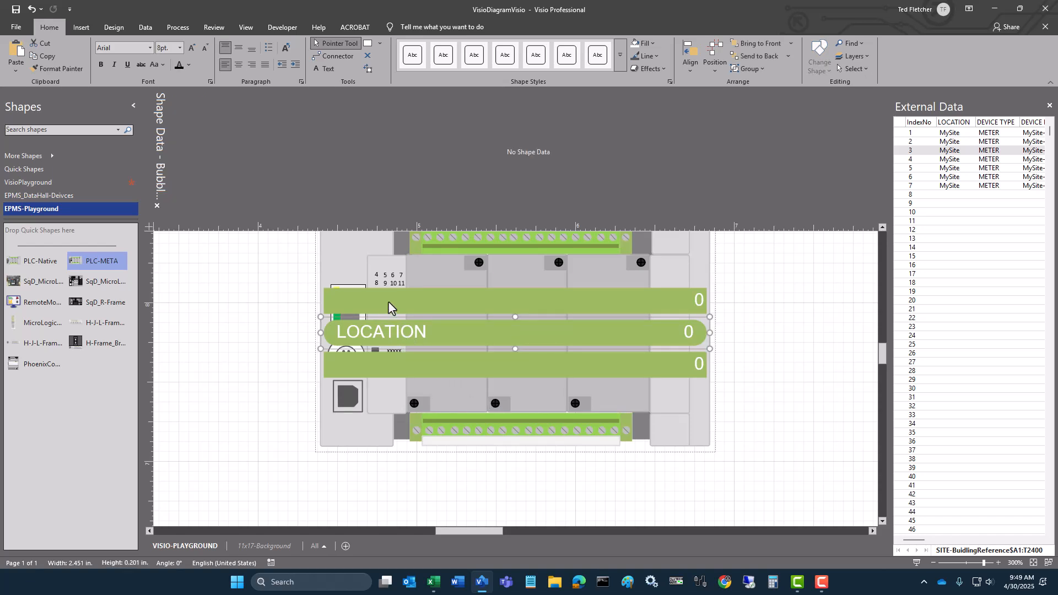
{"action": "left_click", "coordinate": [388, 301]}
{"action": "left_click", "coordinate": [395, 363]}
{"action": "left_click", "coordinate": [441, 310]}
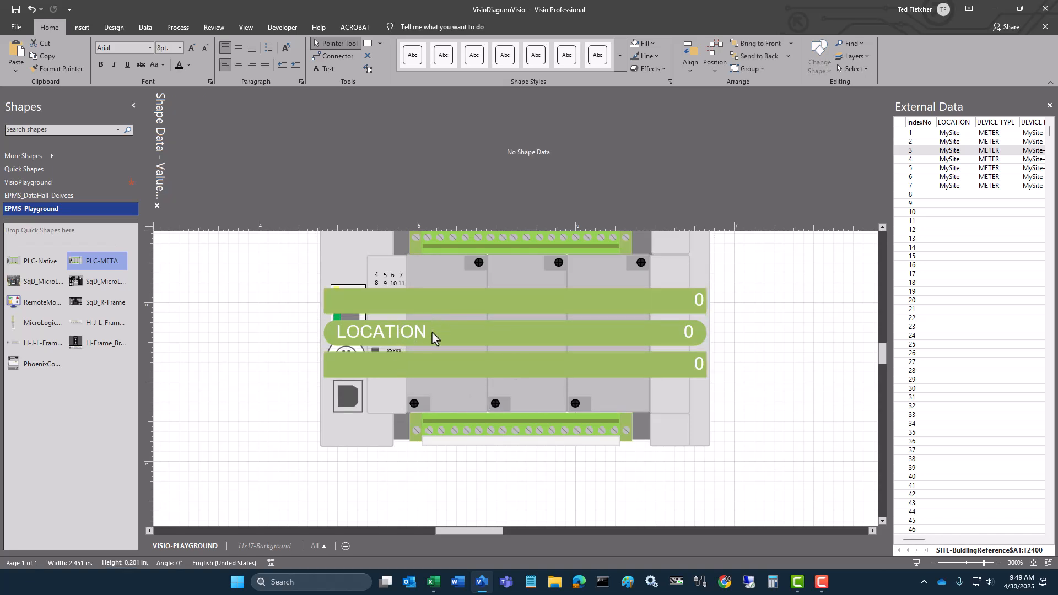
{"action": "left_click", "coordinate": [432, 332]}
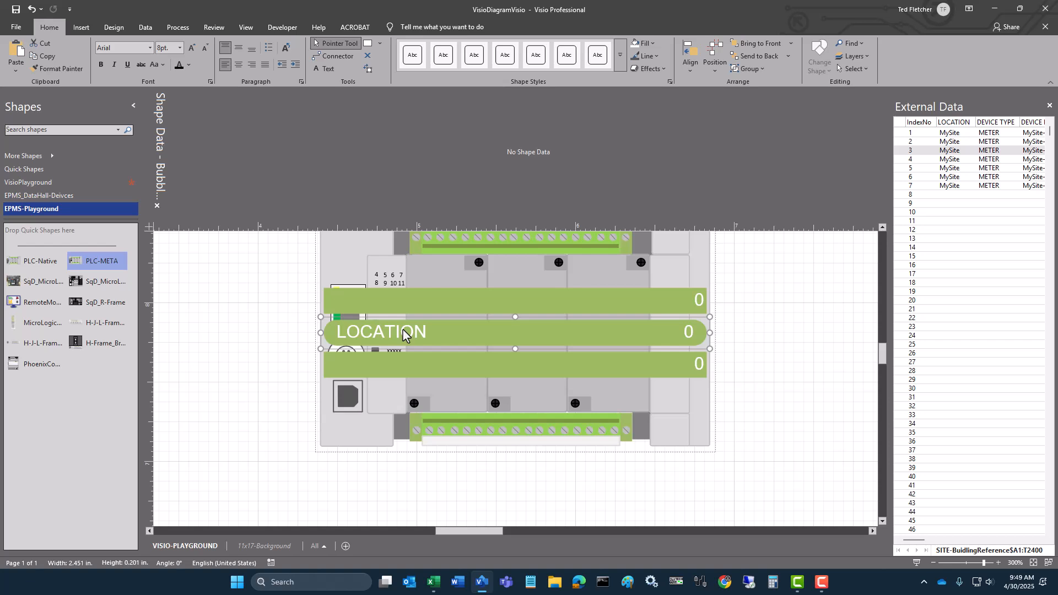
{"action": "scroll", "coordinate": [402, 330], "scroll_direction": "down", "scroll_amount": 1}
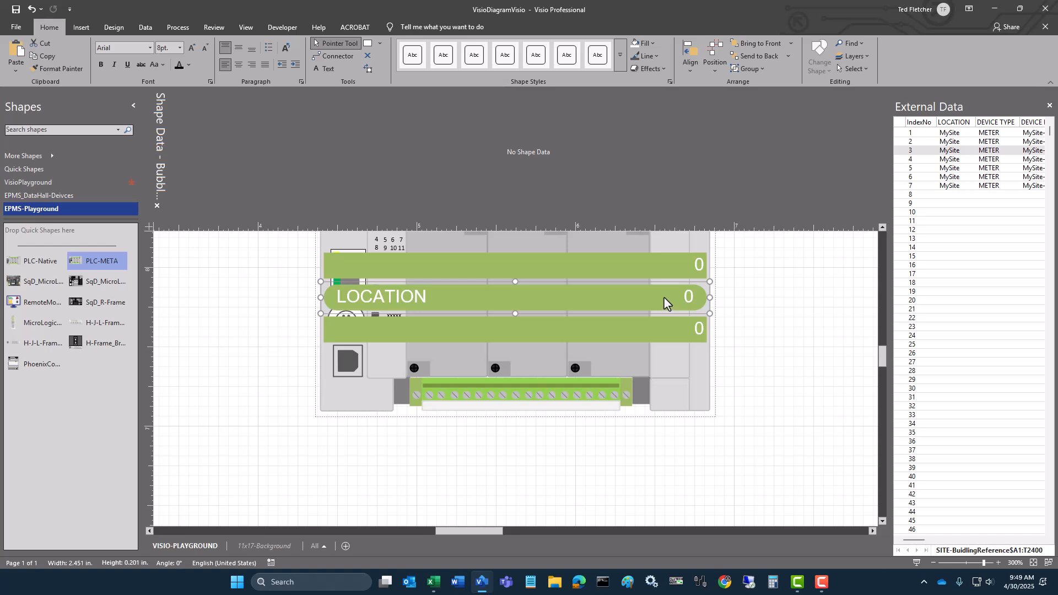
{"action": "scroll", "coordinate": [590, 432], "scroll_direction": "up", "scroll_amount": 2}
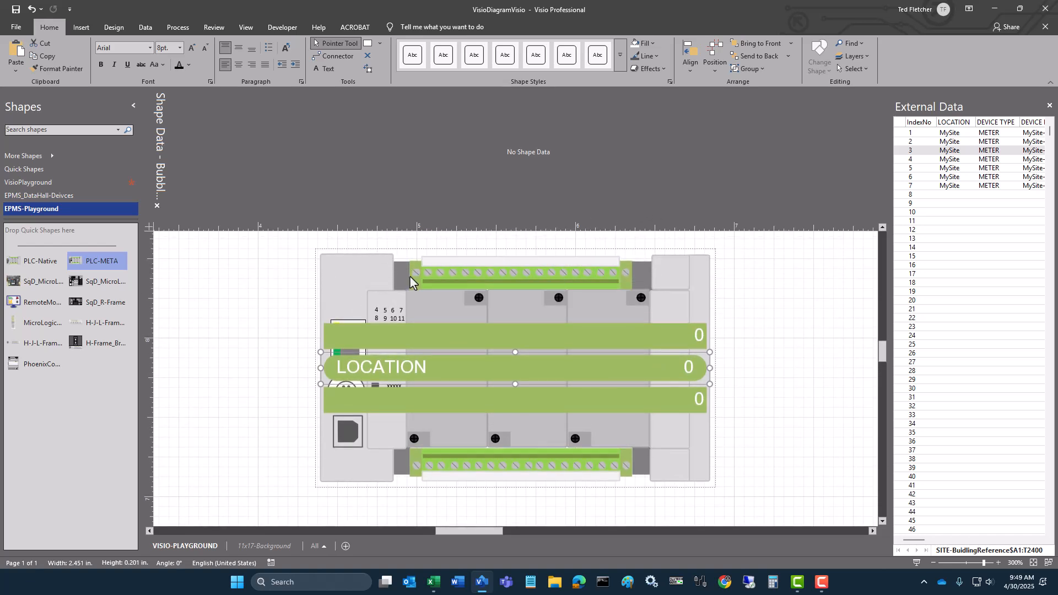
Step: Move the stack of data graphic labels off the PLC body to just below its lower edge
{"action": "left_click", "coordinate": [408, 331]}
{"action": "scroll", "coordinate": [421, 345], "scroll_direction": "down", "scroll_amount": 1}
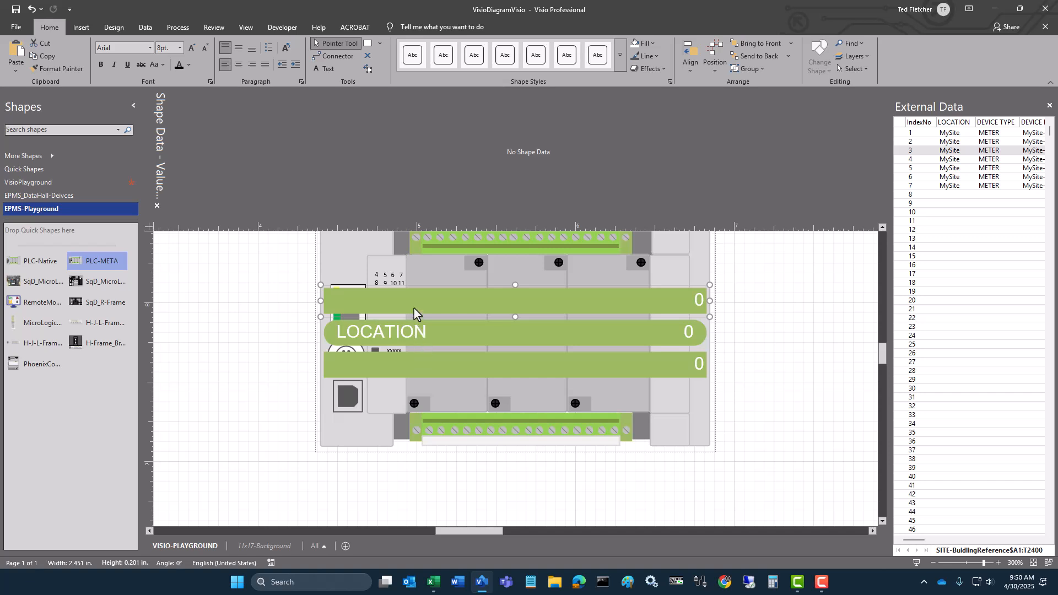
{"action": "left_click_drag", "start_coordinate": [414, 309], "coordinate": [414, 472]}
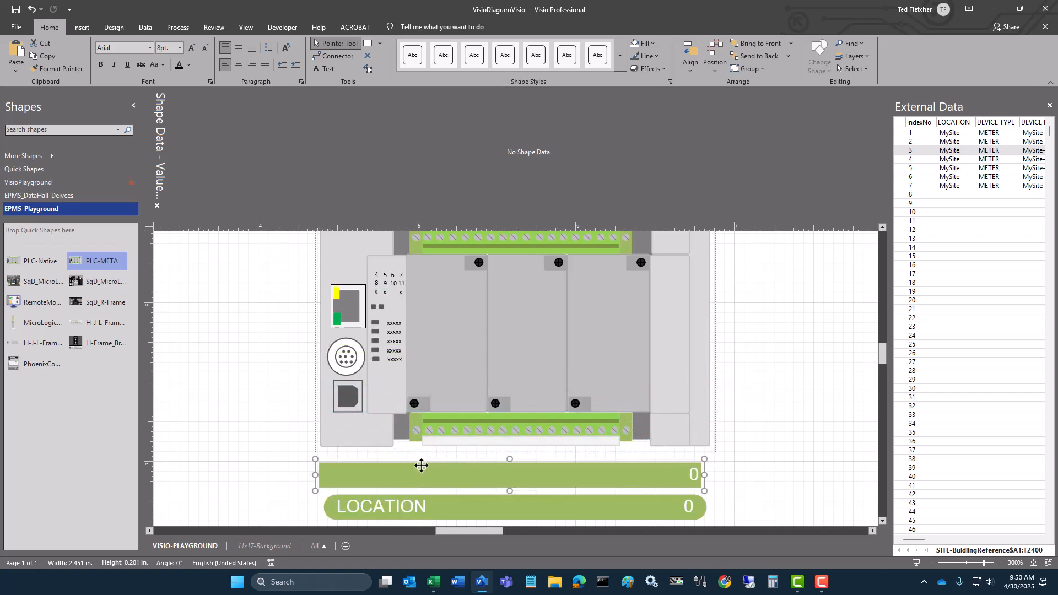
{"action": "scroll", "coordinate": [498, 380], "scroll_direction": "down", "scroll_amount": 4}
{"action": "scroll", "coordinate": [468, 382], "scroll_direction": "up", "scroll_amount": 1}
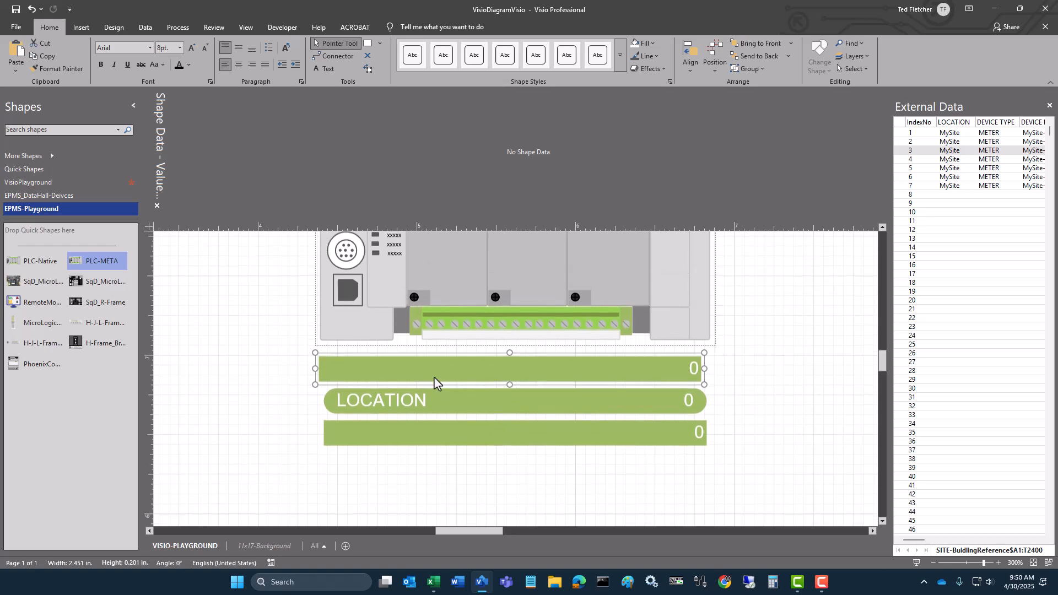
Step: Give all three data graphic labels below the PLC a white fill and black text
{"action": "left_click", "coordinate": [470, 418], "text": "shift"}
{"action": "left_click", "coordinate": [469, 436], "text": "shift"}
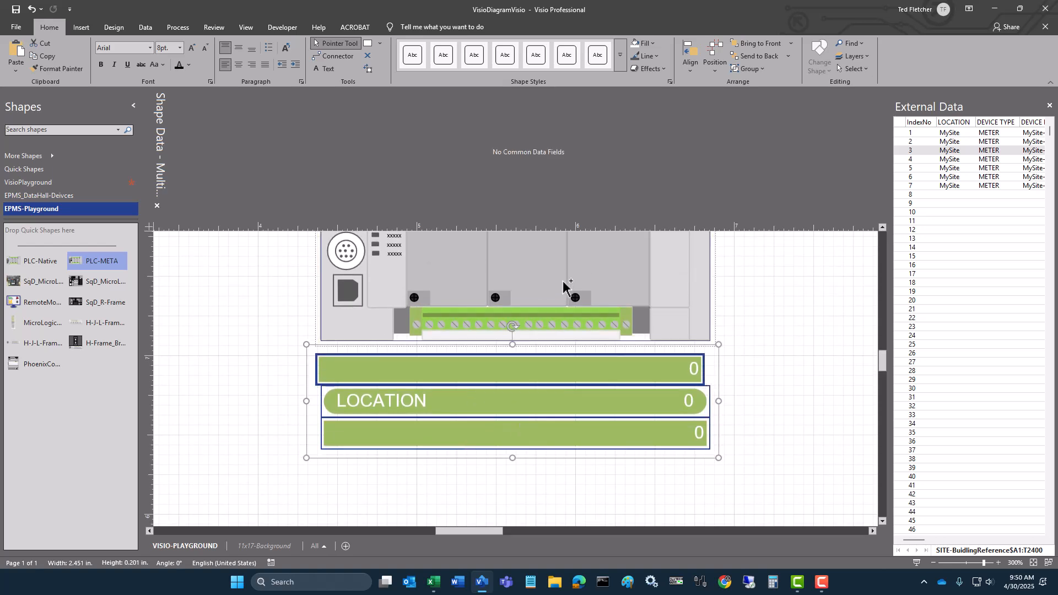
{"action": "left_click", "coordinate": [636, 46]}
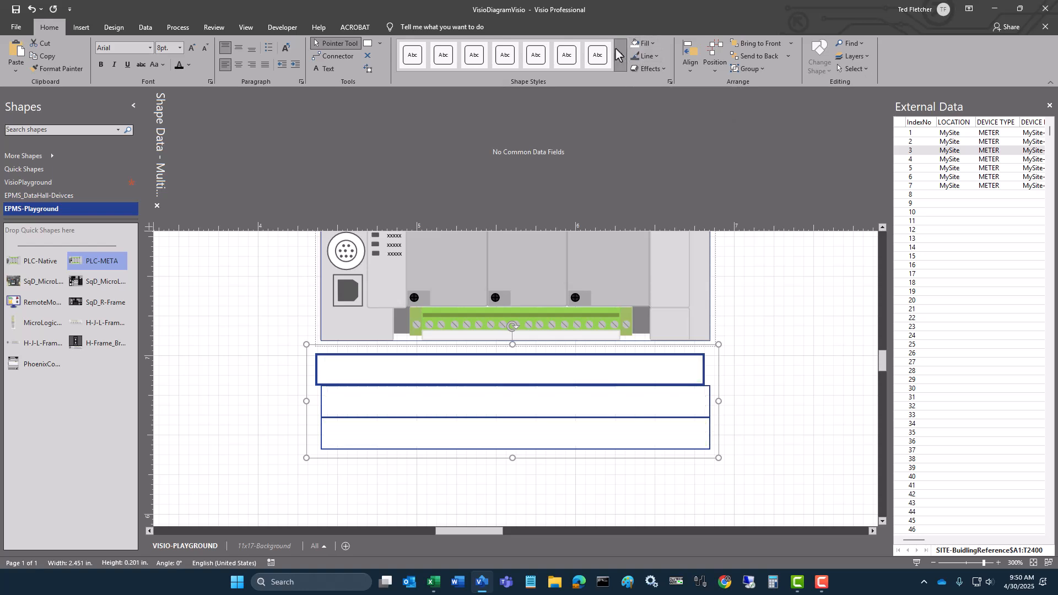
{"action": "left_click", "coordinate": [177, 68]}
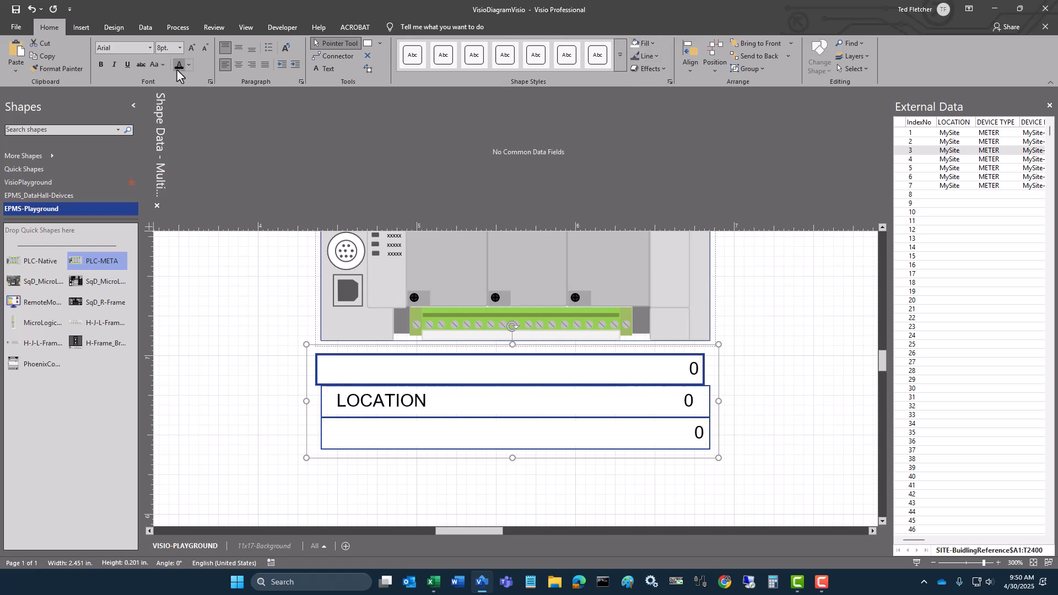
{"action": "left_click", "coordinate": [479, 479]}
{"action": "left_click", "coordinate": [366, 368]}
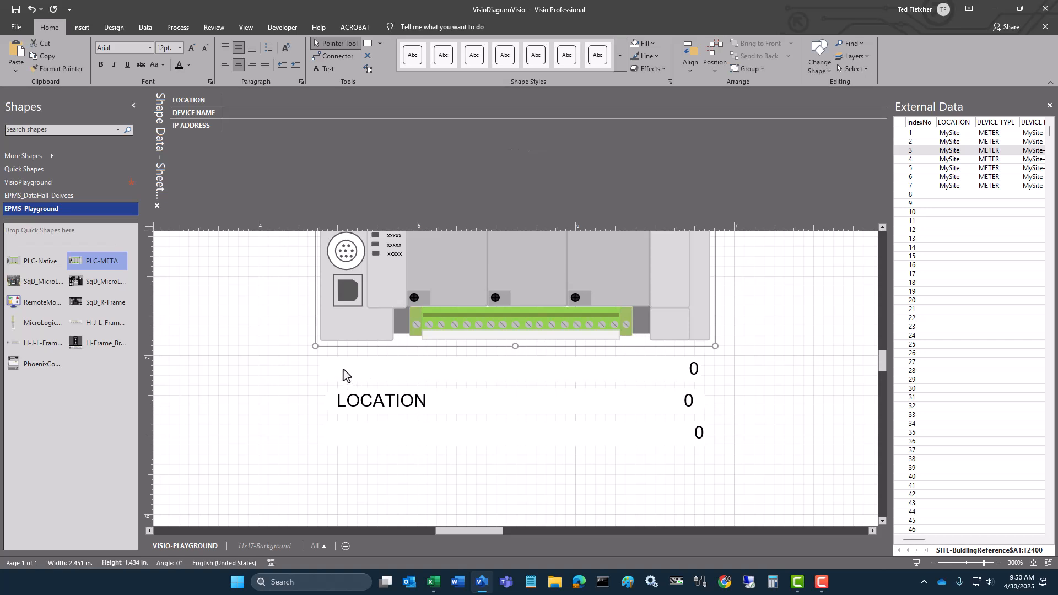
Step: Nudge the three data graphic labels below the PLC sideways so they line up more closely with each other
{"action": "left_click", "coordinate": [342, 375]}
{"action": "left_click_drag", "start_coordinate": [342, 375], "coordinate": [358, 435]}
{"action": "left_click", "coordinate": [354, 400]}
{"action": "left_click", "coordinate": [353, 433]}
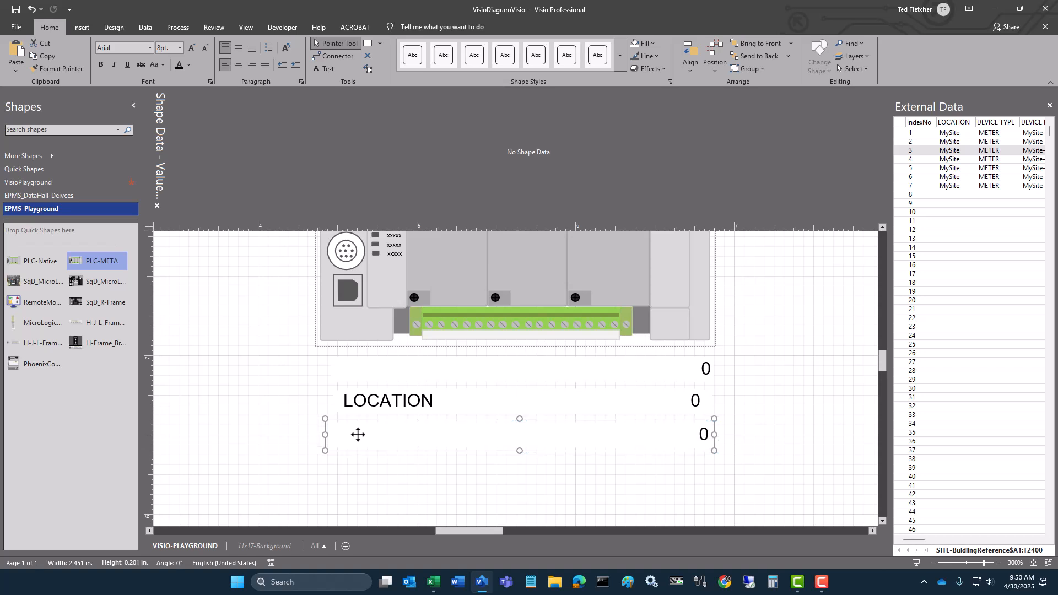
{"action": "left_click", "coordinate": [384, 481]}
Step: Widen the LOCATION label on both ends to about 2.53 in
{"action": "left_click", "coordinate": [418, 415]}
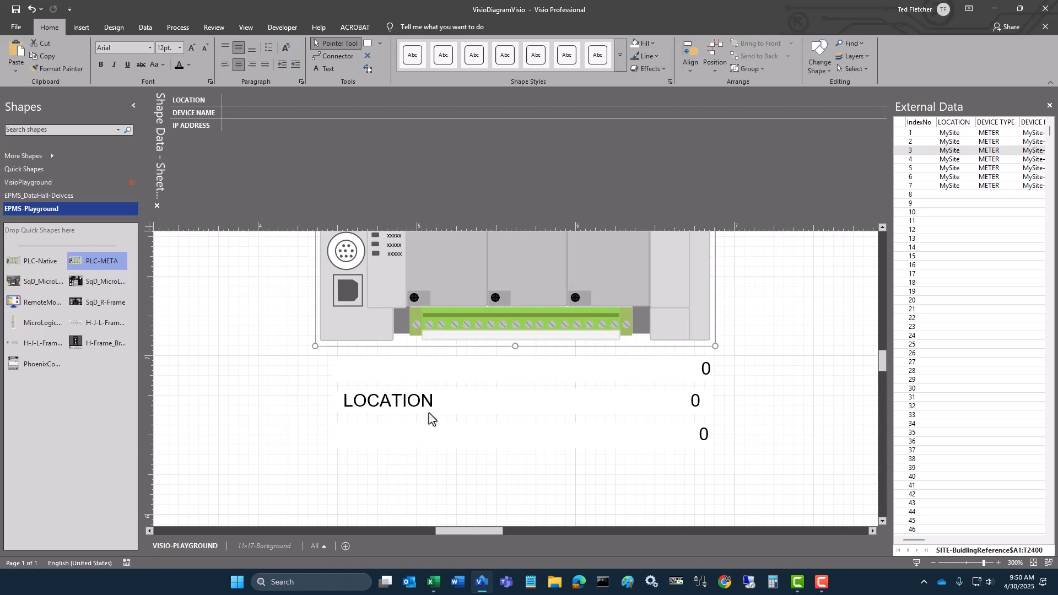
{"action": "left_click", "coordinate": [485, 414]}
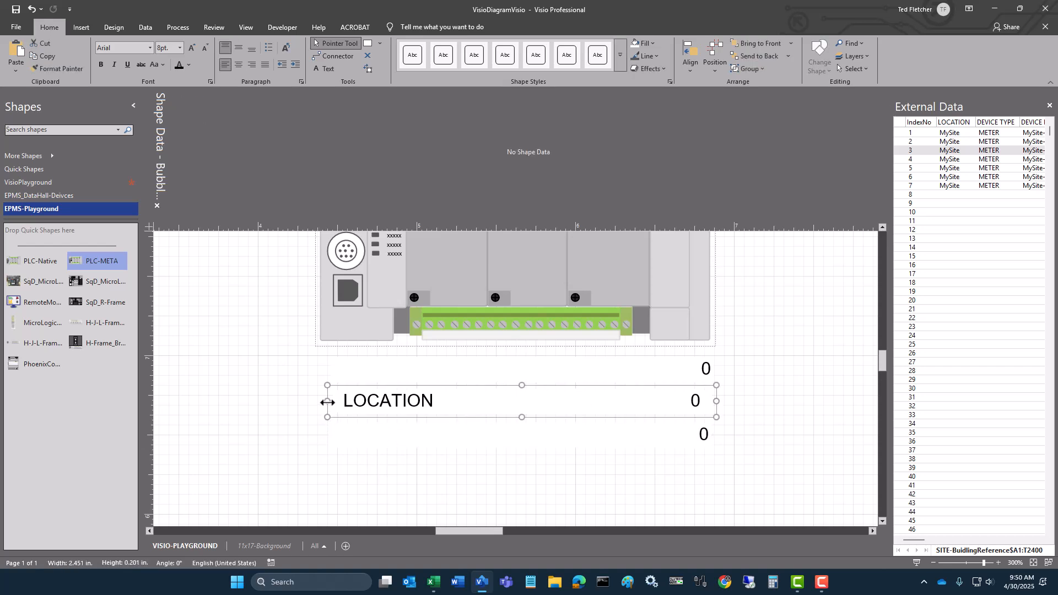
{"action": "left_click_drag", "start_coordinate": [327, 401], "coordinate": [322, 401]}
{"action": "left_click", "coordinate": [330, 483]}
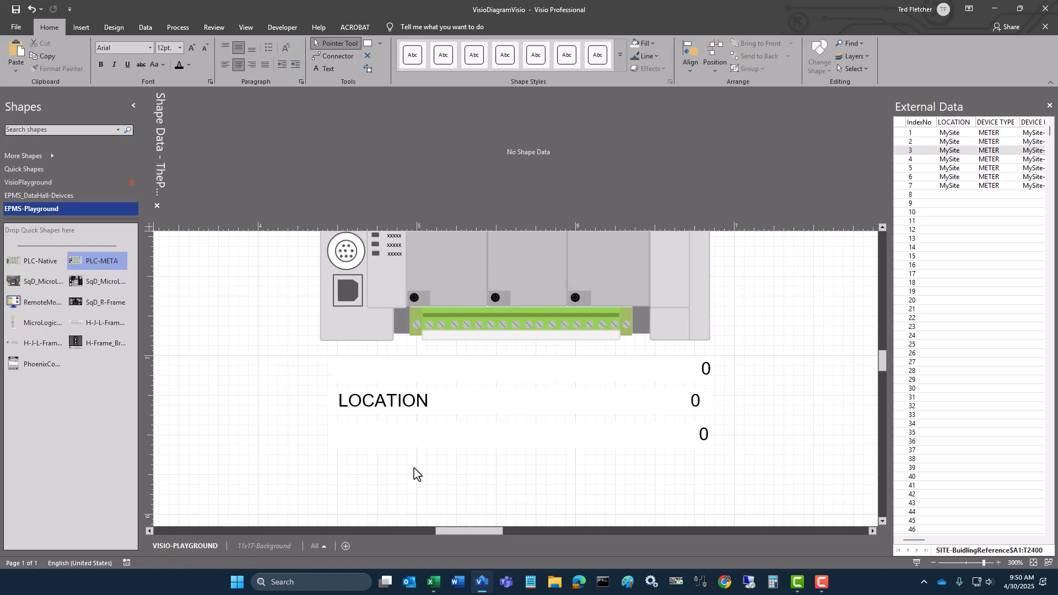
{"action": "left_click", "coordinate": [674, 418]}
{"action": "left_click", "coordinate": [685, 406]}
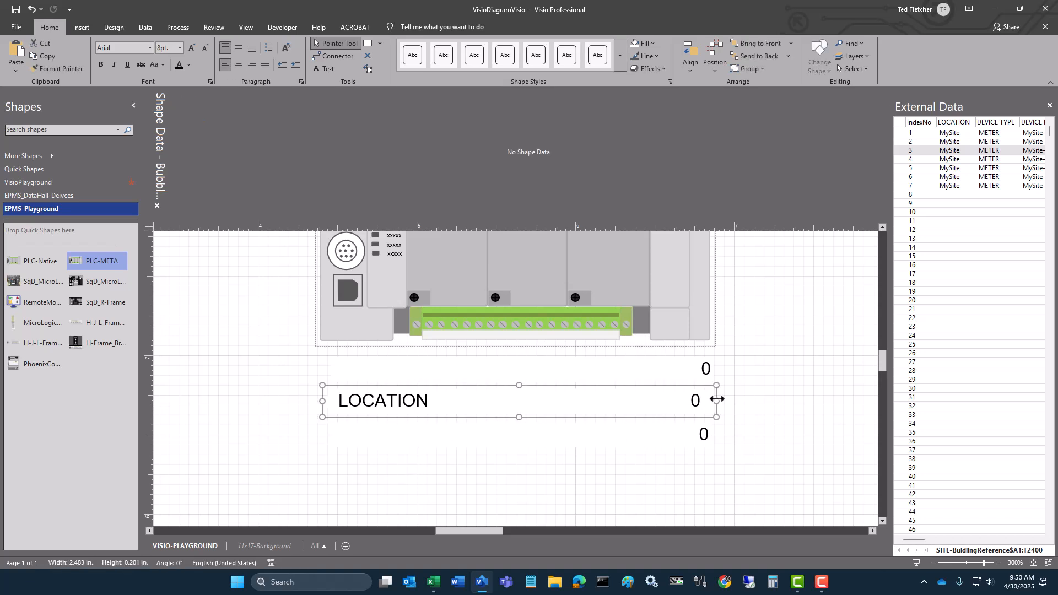
{"action": "left_click_drag", "start_coordinate": [715, 400], "coordinate": [724, 399]}
{"action": "left_click", "coordinate": [716, 514]}
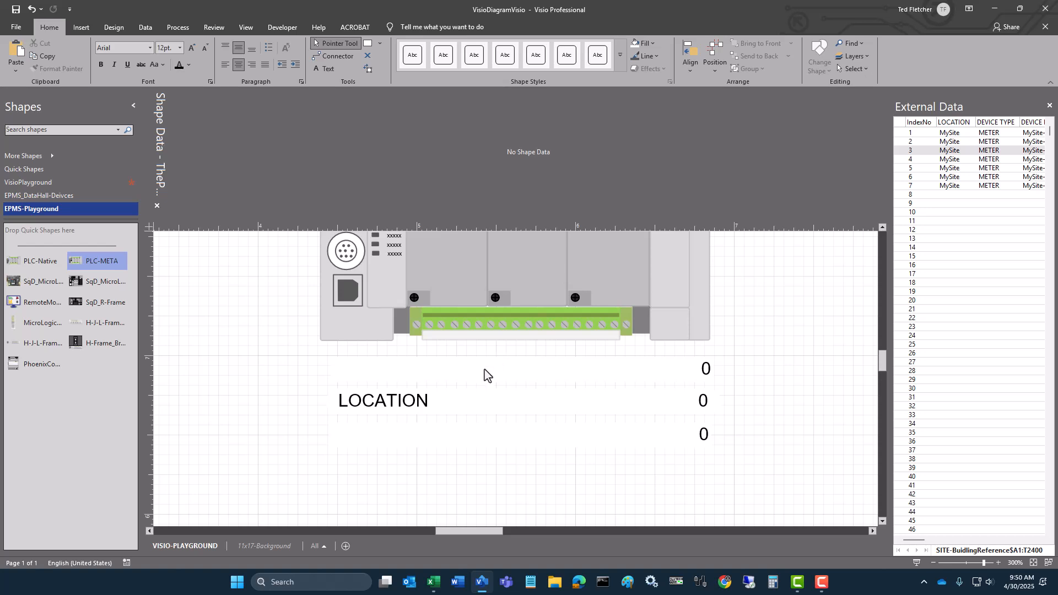
Step: Give all three data graphic labels below the PLC a dark gray fill and white text
{"action": "left_click", "coordinate": [474, 402]}
{"action": "left_click", "coordinate": [475, 402]}
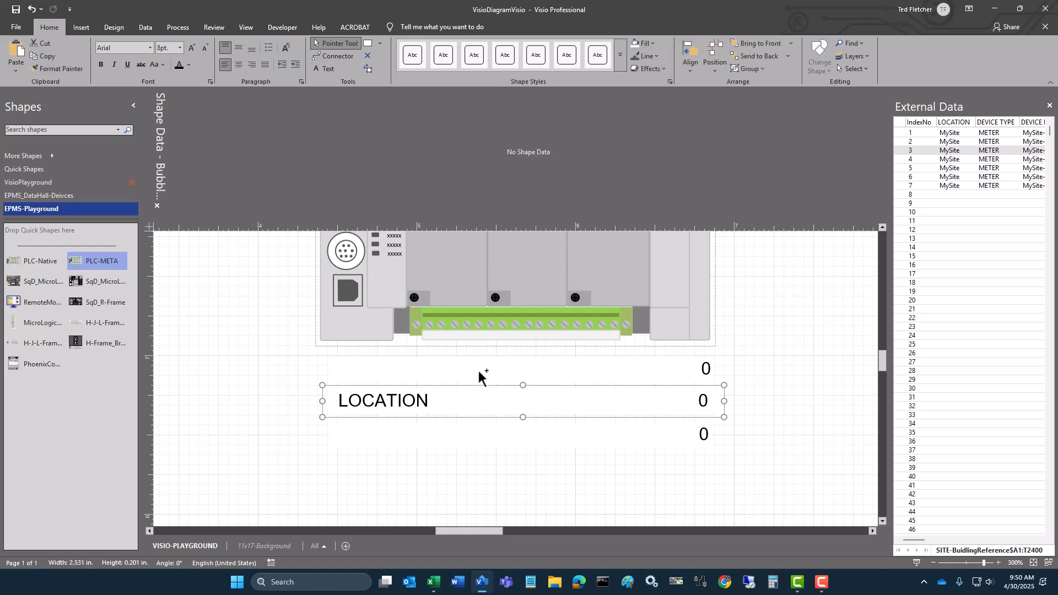
{"action": "left_click", "coordinate": [481, 373]}
{"action": "left_click", "coordinate": [476, 411], "text": "shift"}
{"action": "left_click", "coordinate": [479, 440], "text": "shift"}
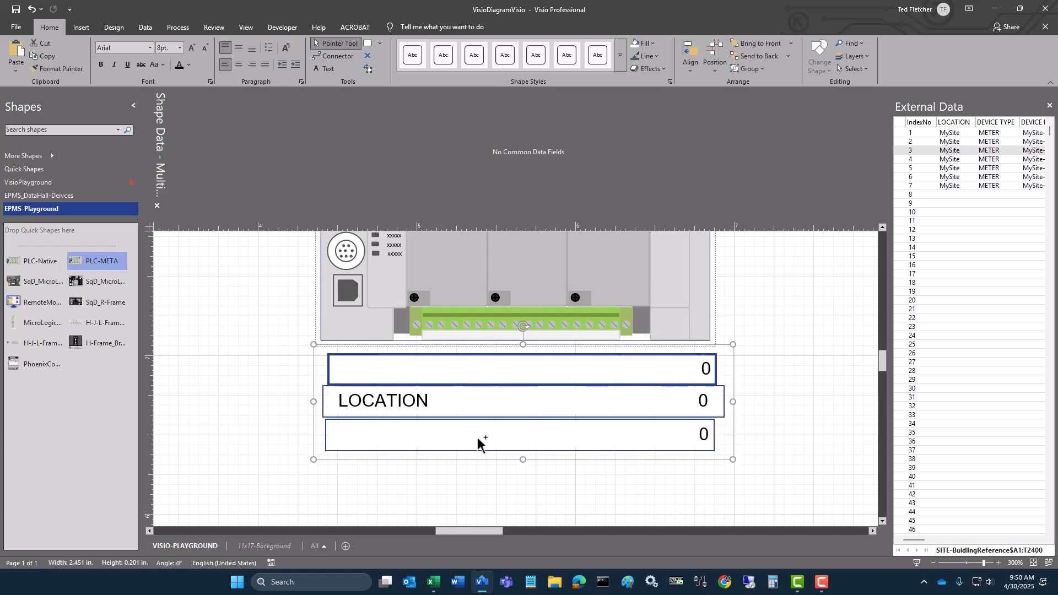
{"action": "left_click", "coordinate": [649, 44]}
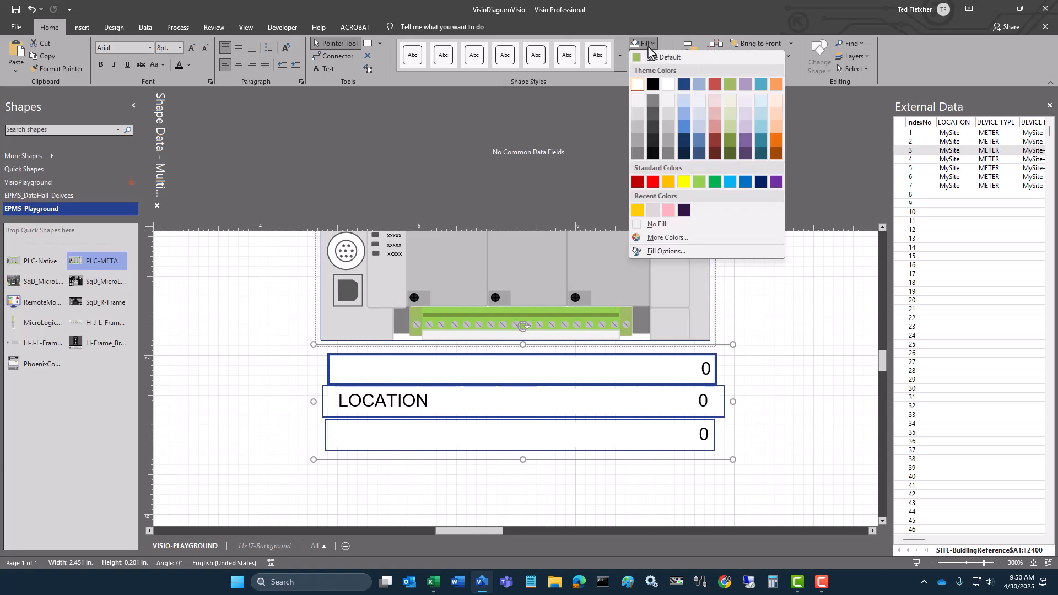
{"action": "left_click", "coordinate": [654, 117]}
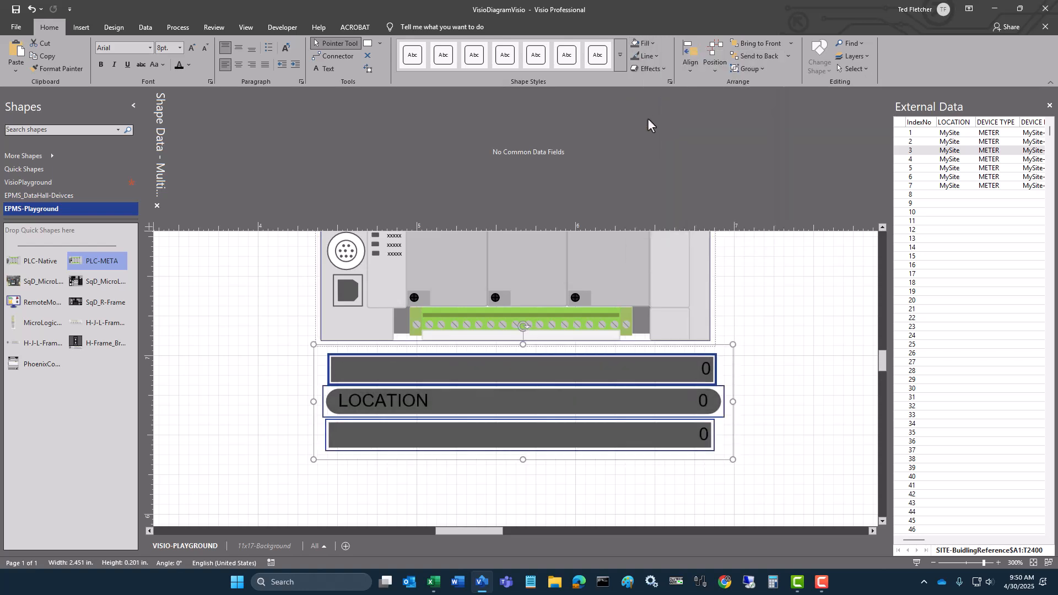
{"action": "left_click", "coordinate": [188, 65]}
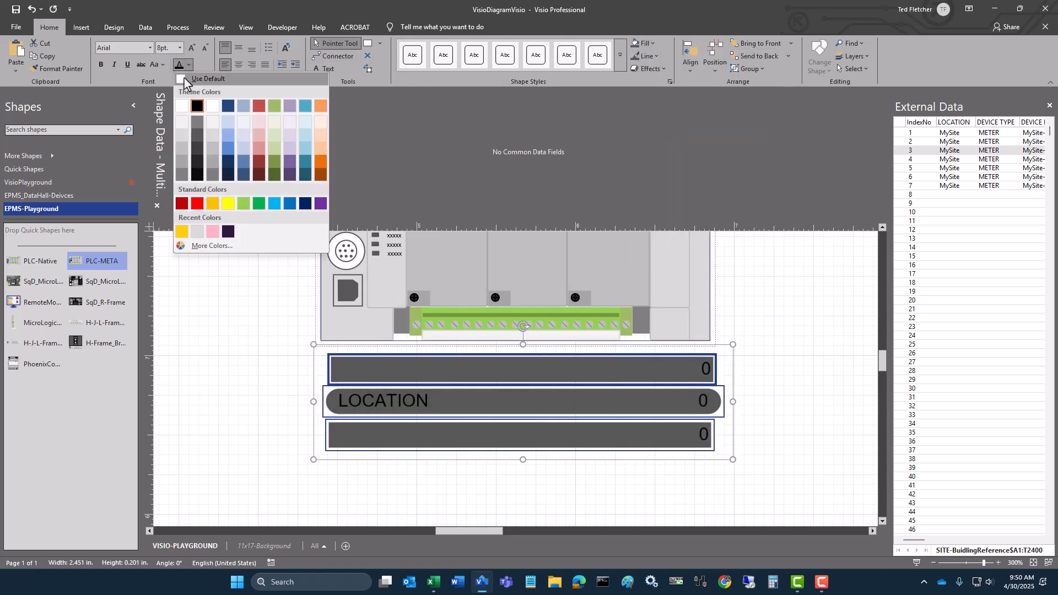
{"action": "left_click", "coordinate": [187, 107]}
{"action": "left_click", "coordinate": [785, 466]}
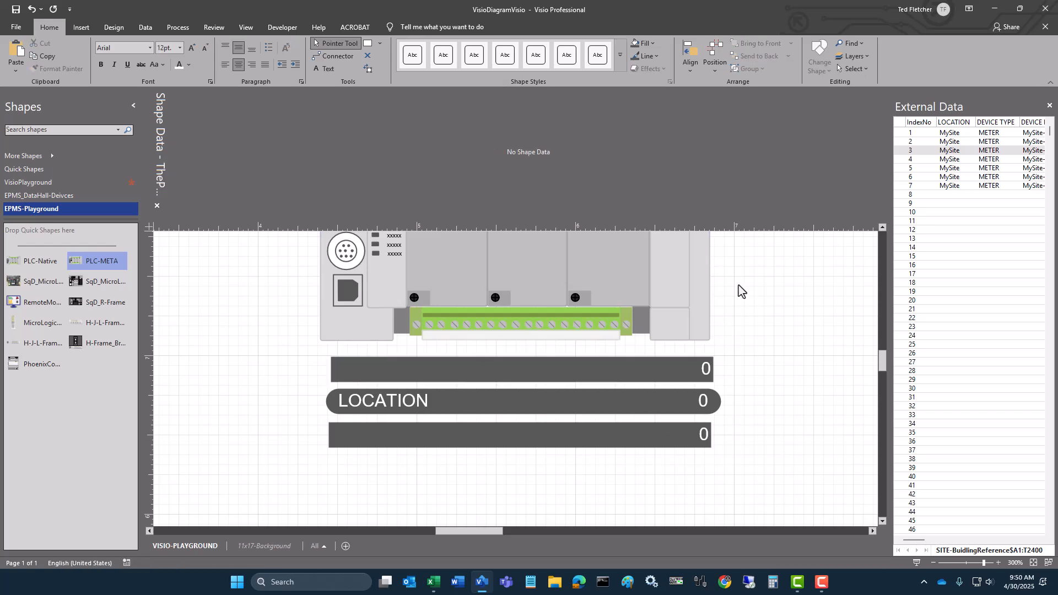
Step: Move the three data graphic labels together from below the PLC to just beside its right edge, around mid-height
{"action": "scroll", "coordinate": [528, 394], "scroll_direction": "up", "scroll_amount": 4}
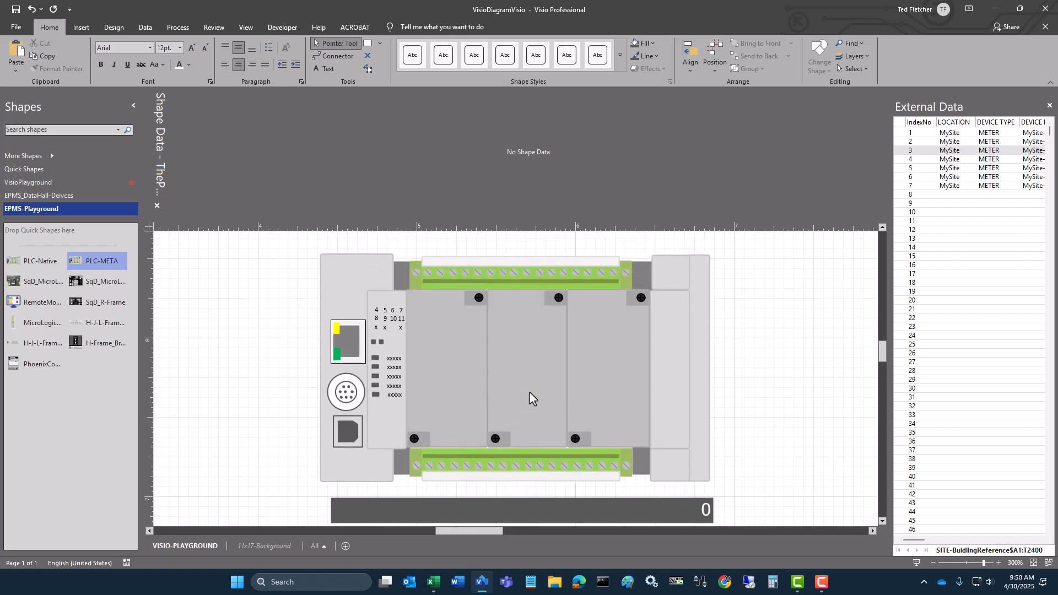
{"action": "scroll", "coordinate": [530, 397], "scroll_direction": "down", "scroll_amount": 3}
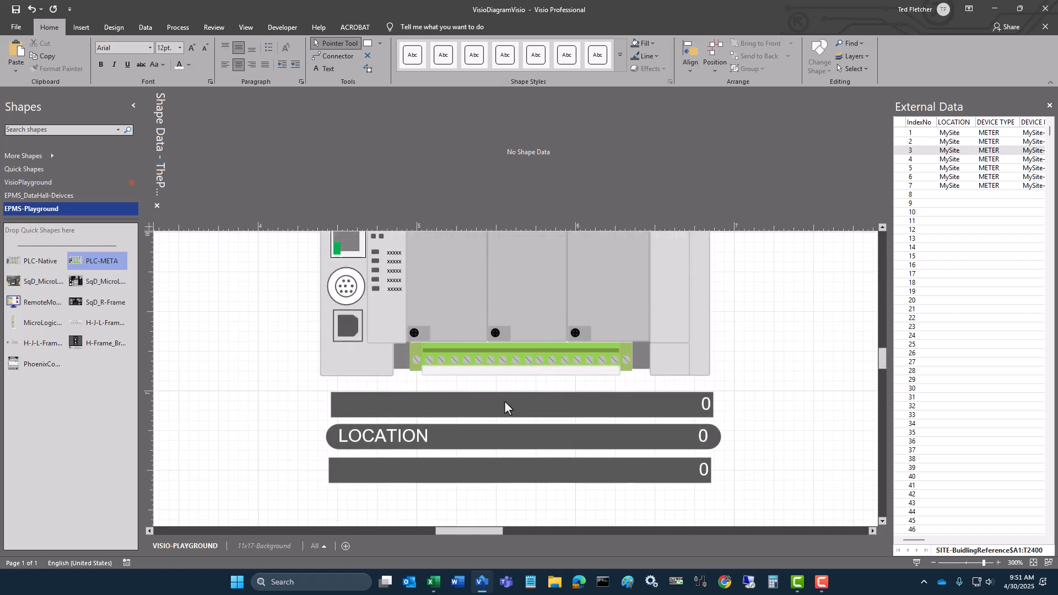
{"action": "scroll", "coordinate": [540, 448], "scroll_direction": "down", "scroll_amount": 4}
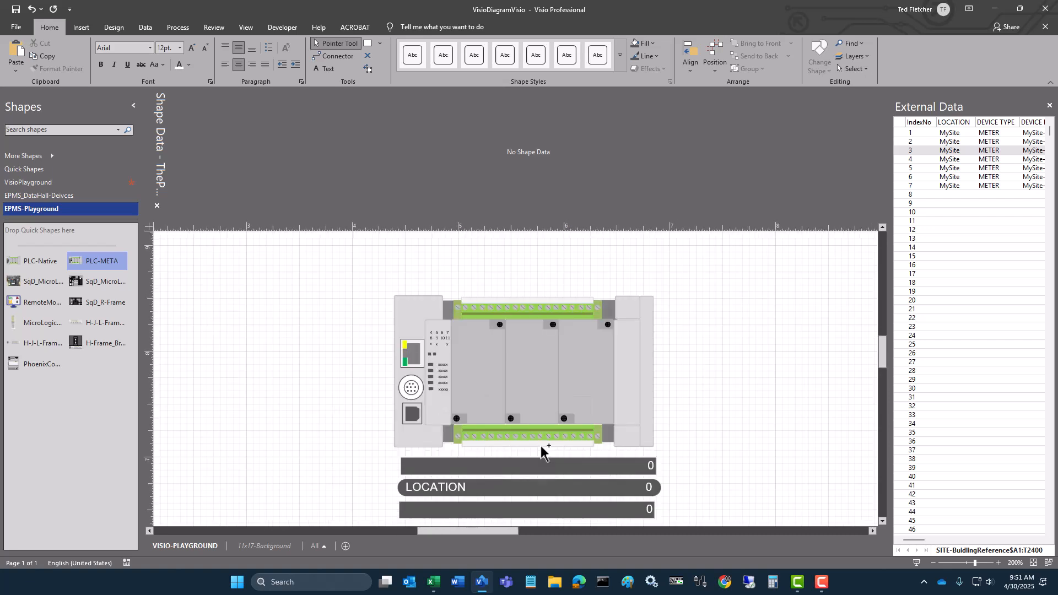
{"action": "scroll", "coordinate": [541, 449], "scroll_direction": "down", "scroll_amount": 1}
{"action": "left_click", "coordinate": [535, 433]}
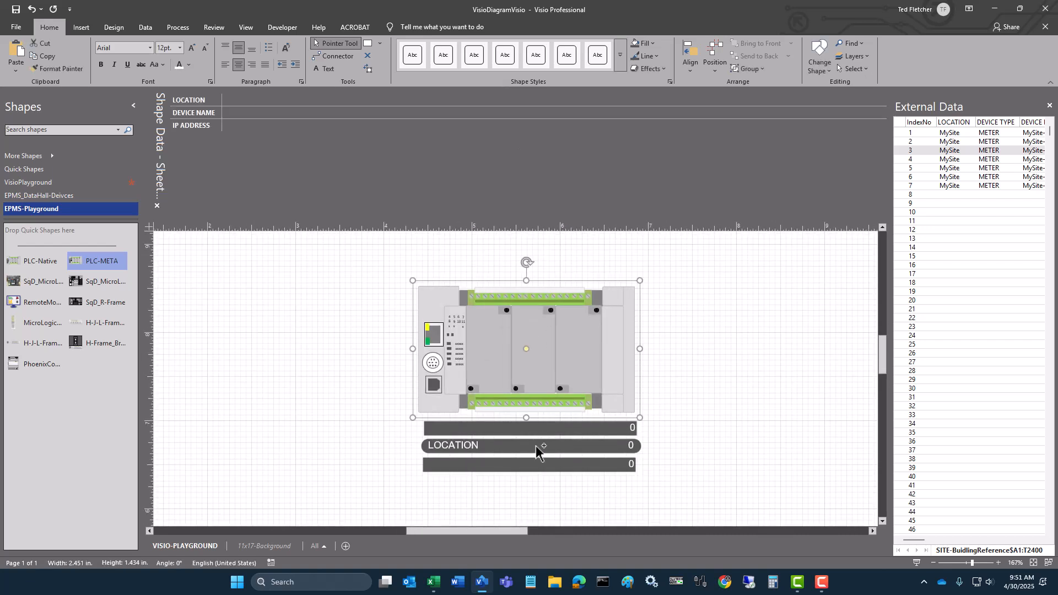
{"action": "left_click", "coordinate": [538, 430]}
{"action": "left_click", "coordinate": [547, 447], "text": "shift"}
{"action": "left_click", "coordinate": [546, 466], "text": "shift"}
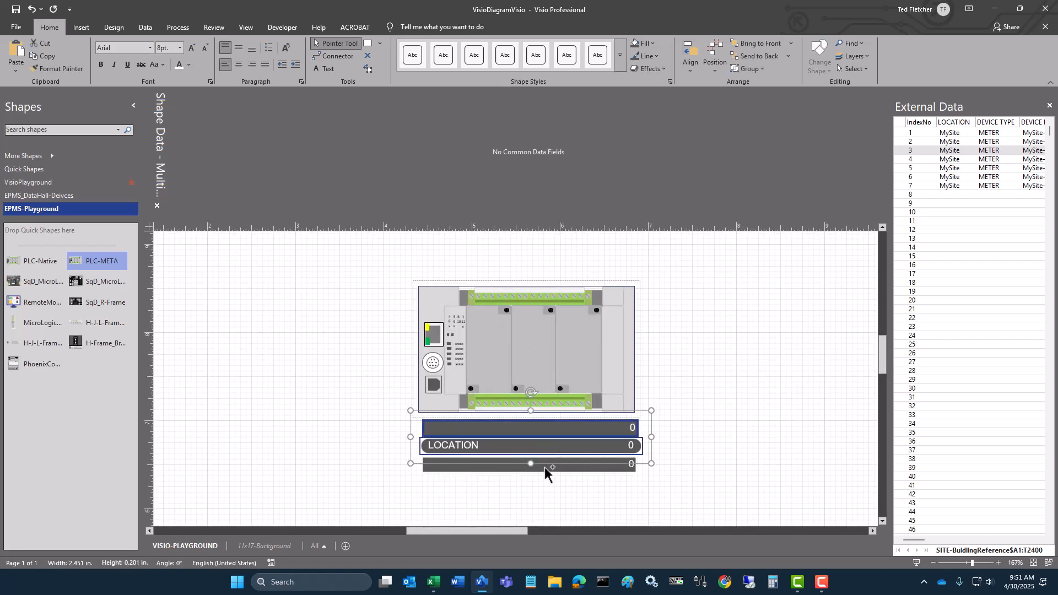
{"action": "left_click_drag", "start_coordinate": [544, 447], "coordinate": [765, 342]}
{"action": "left_click", "coordinate": [667, 496]}
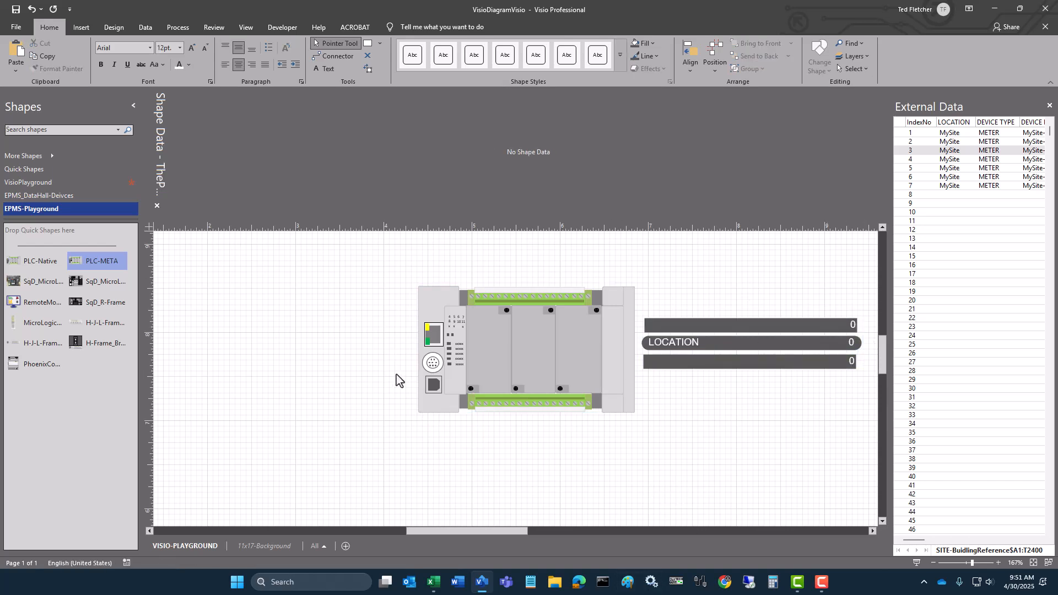
Step: Move the PLC shape with its data graphic labels from the page into the VisioPlayground stencil as a new master
{"action": "left_click", "coordinate": [47, 182]}
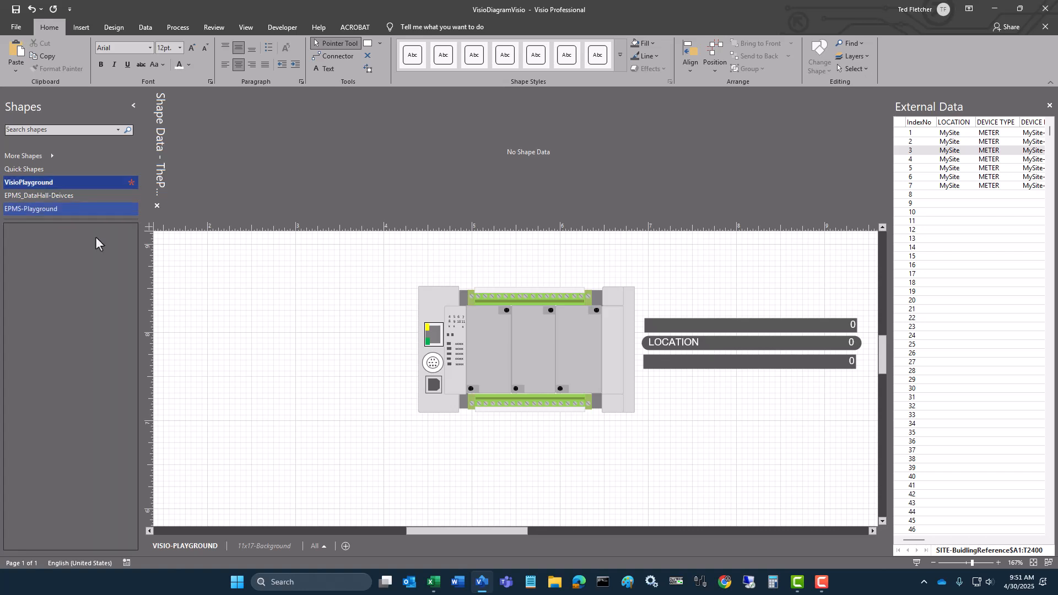
{"action": "left_click", "coordinate": [474, 352]}
{"action": "left_click_drag", "start_coordinate": [517, 326], "coordinate": [49, 302]}
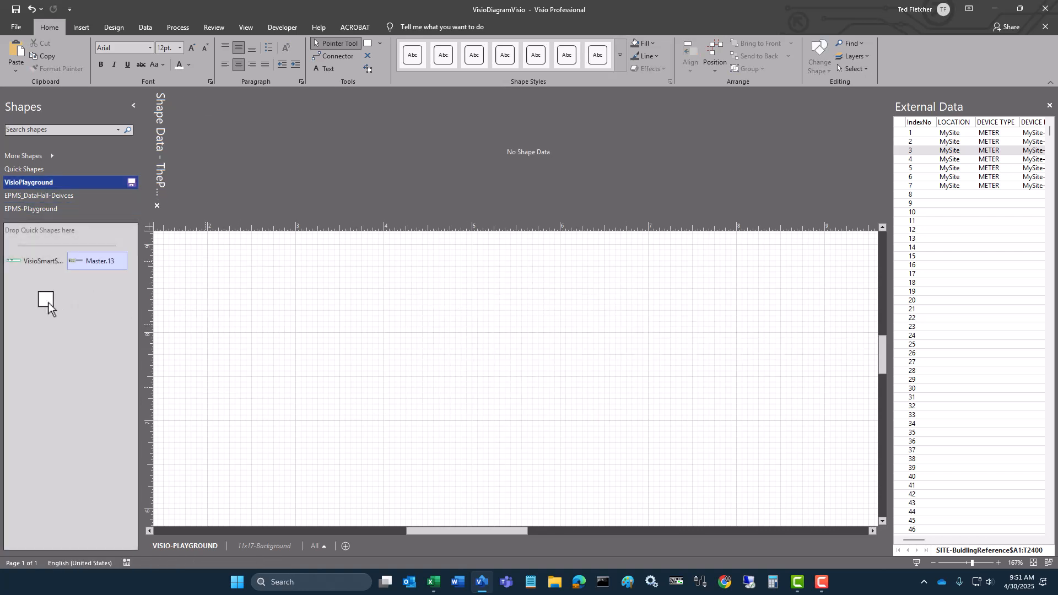
Step: Rename the new PLC master in the VisioPlayground stencil as VisioSmartStencil2
{"action": "right_click", "coordinate": [88, 266]}
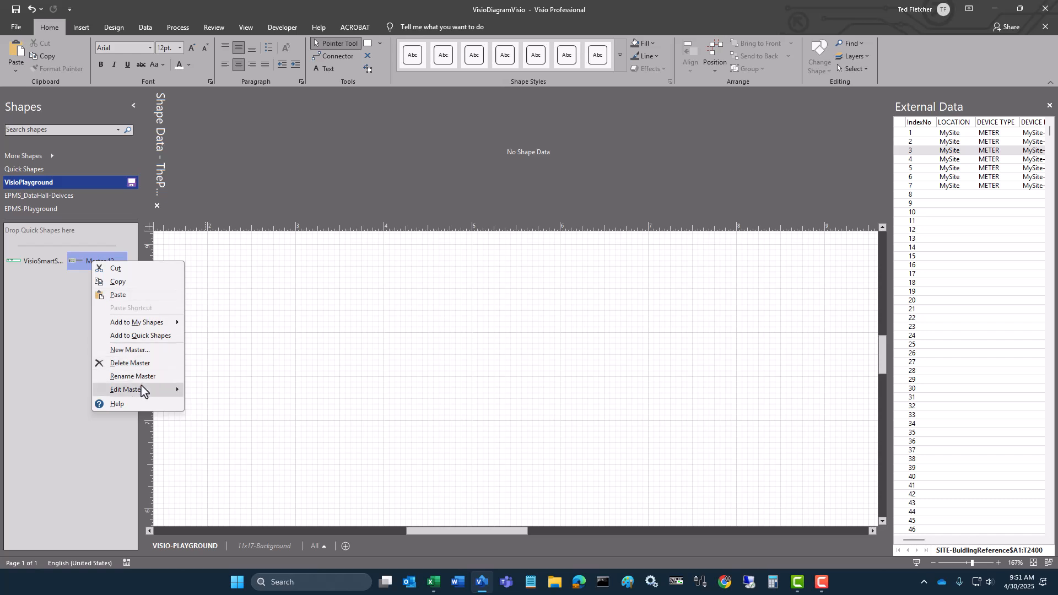
{"action": "mouse_move", "coordinate": [141, 389]}
{"action": "left_click", "coordinate": [205, 391]}
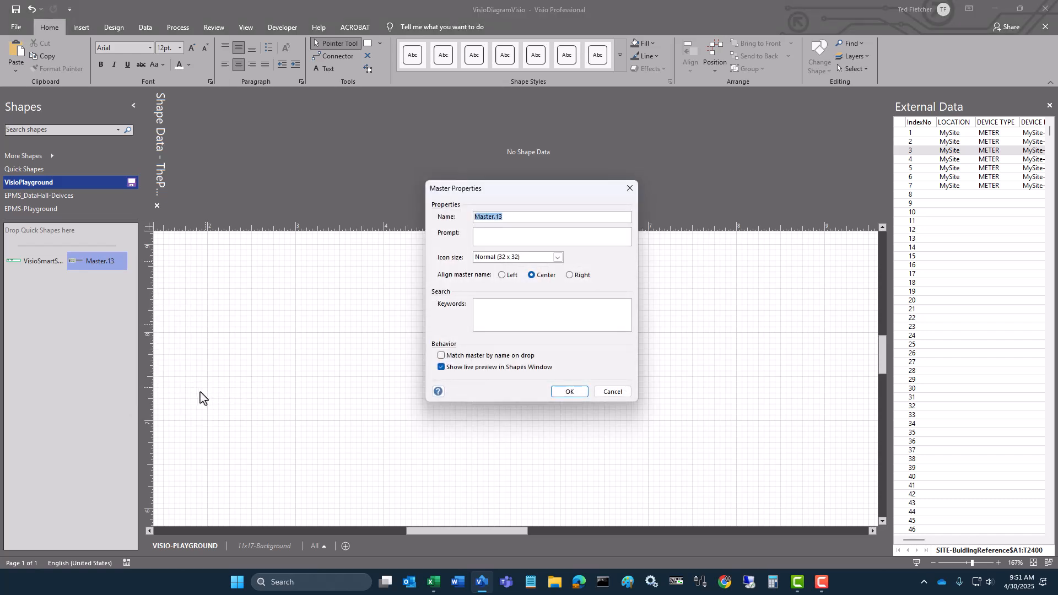
{"action": "type", "text": "VisioSmartStencil2"}
{"action": "left_click", "coordinate": [573, 392]}
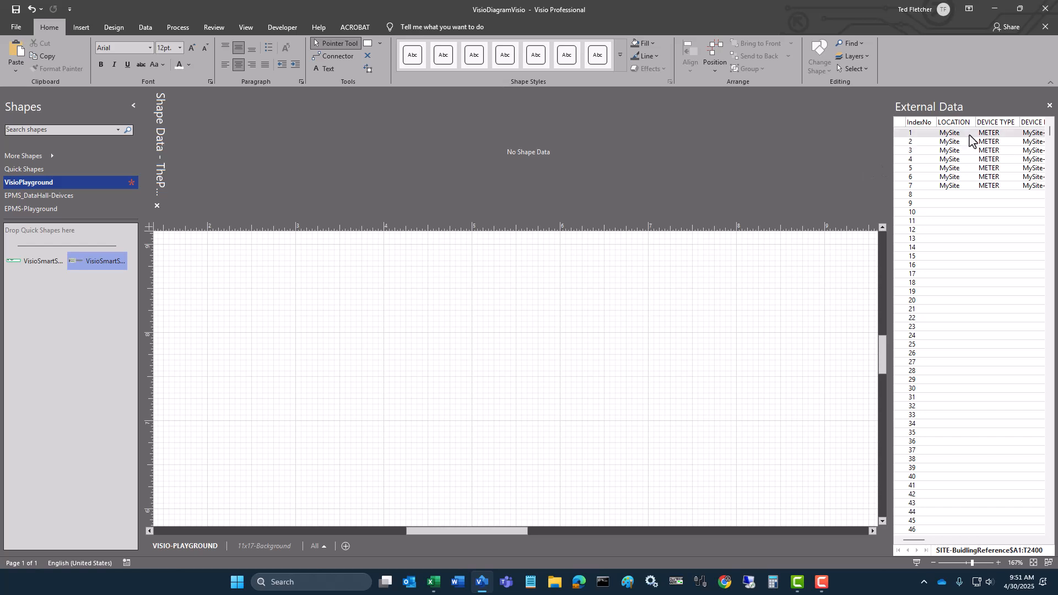
Step: Place a PLC from the renamed master on the page, linked to external data row 1, and check its shape data
{"action": "left_click_drag", "start_coordinate": [978, 134], "coordinate": [314, 306]}
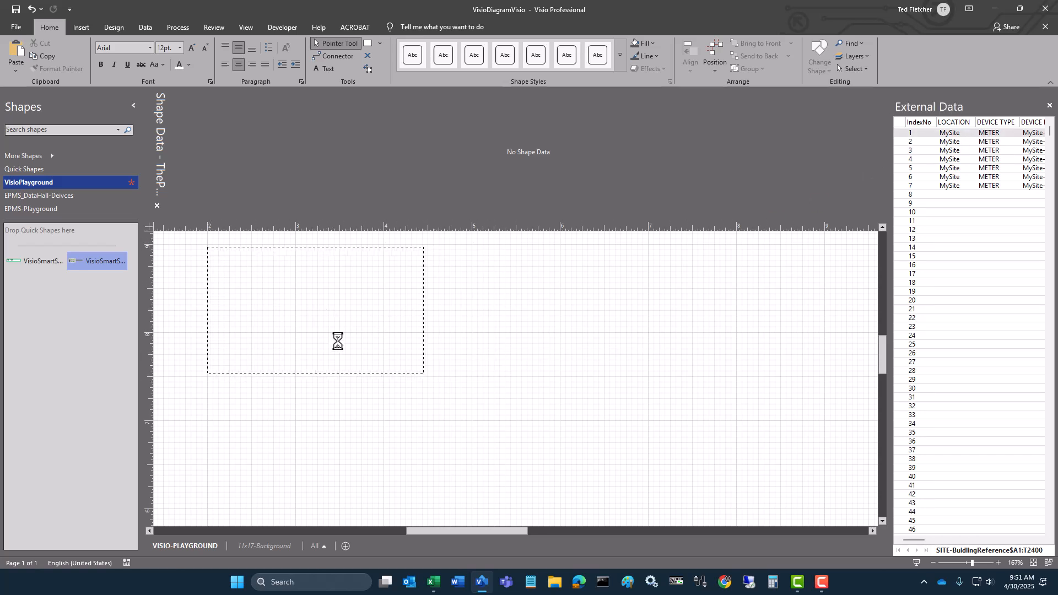
{"action": "left_click", "coordinate": [452, 418]}
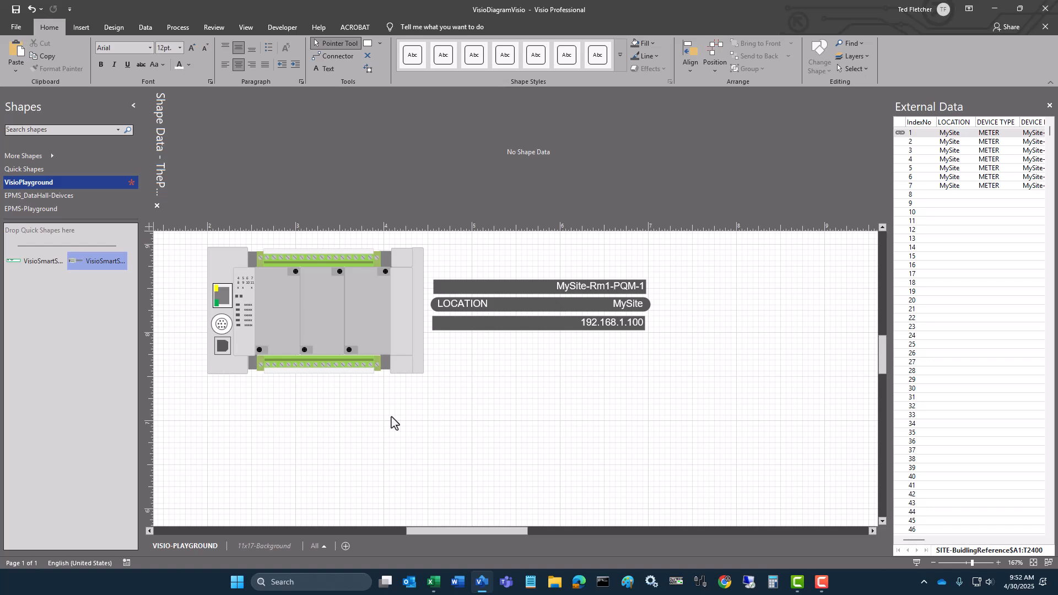
{"action": "left_click", "coordinate": [402, 301]}
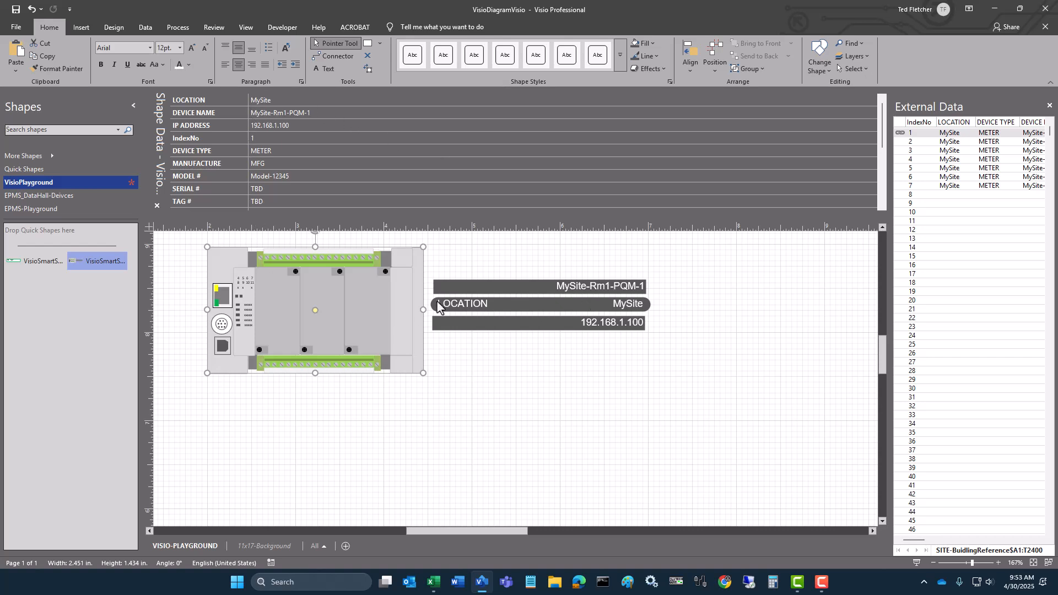
{"action": "left_click", "coordinate": [489, 411]}
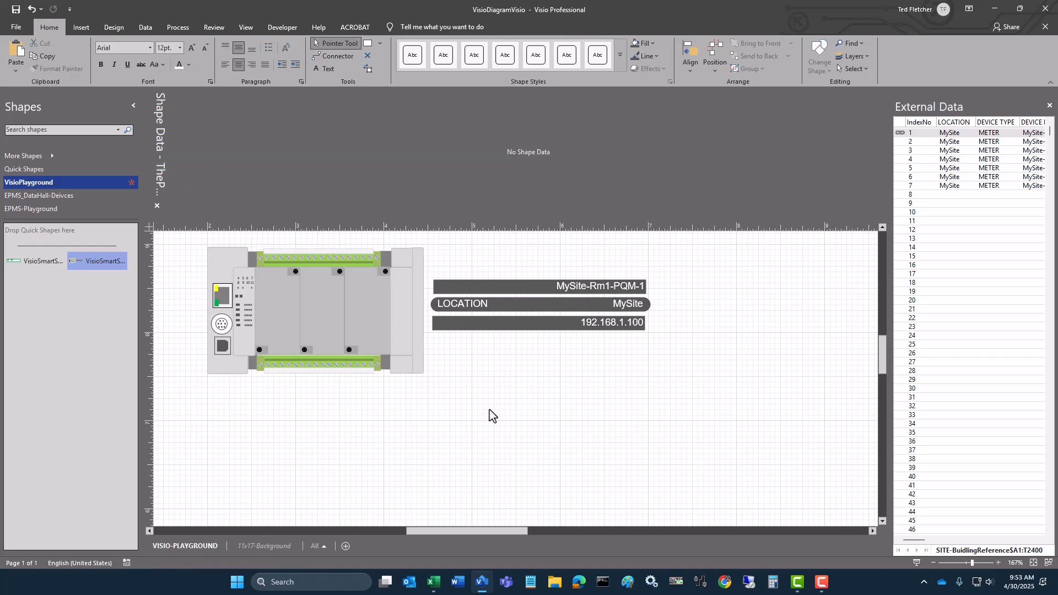